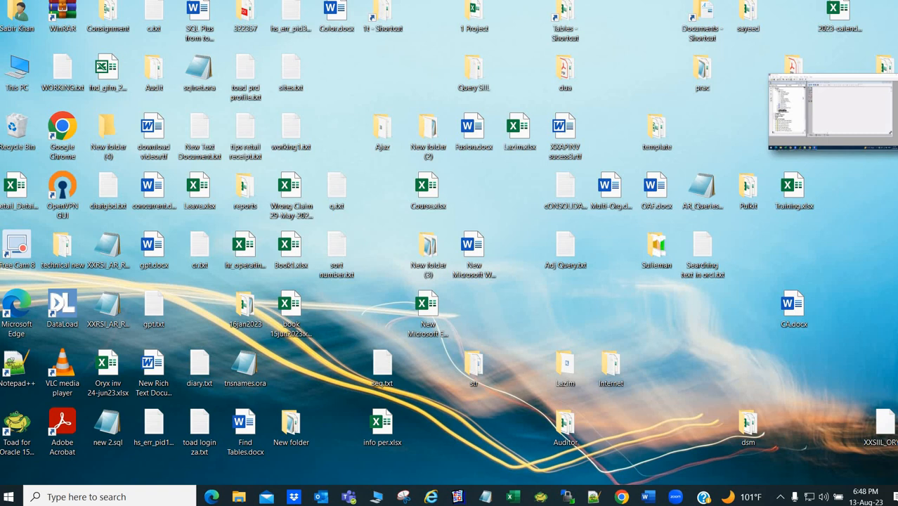
- Restore the Zoom meeting from its thumbnail and maximize it to fill the screen
mouse_move(844, 116)
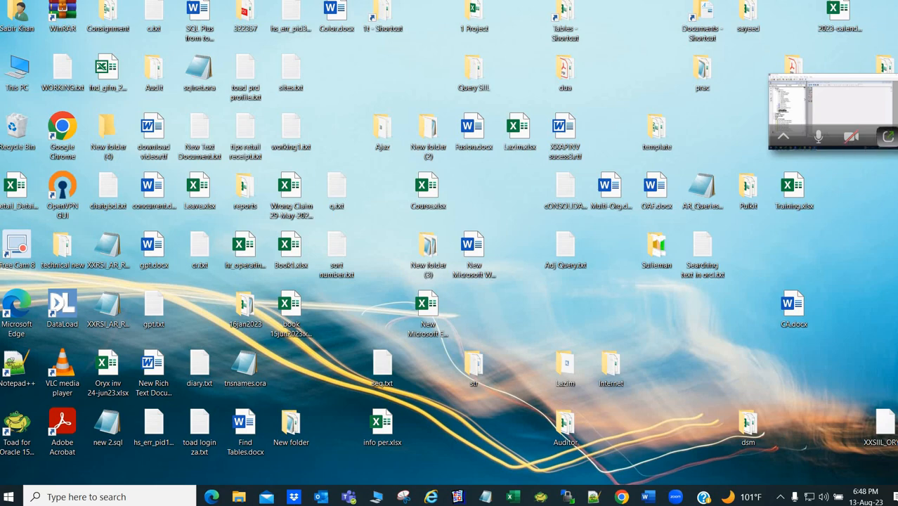
left_click(888, 137)
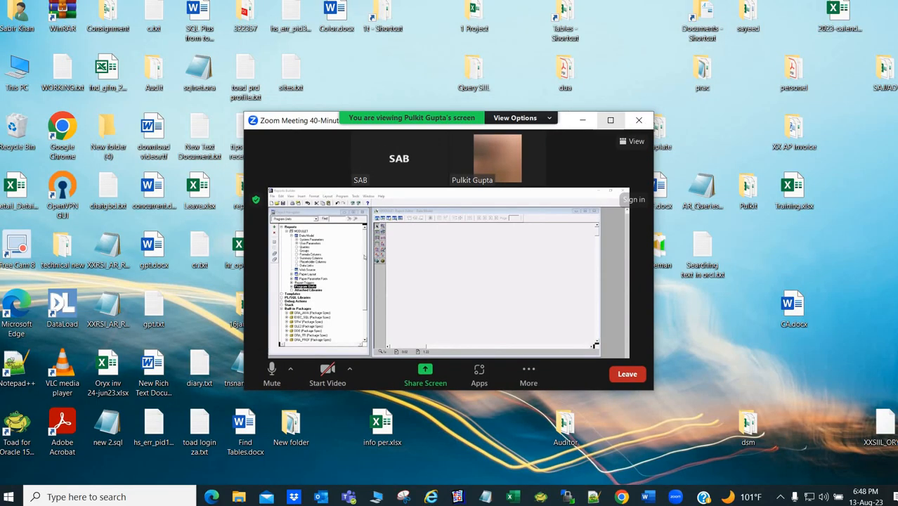
left_click(611, 119)
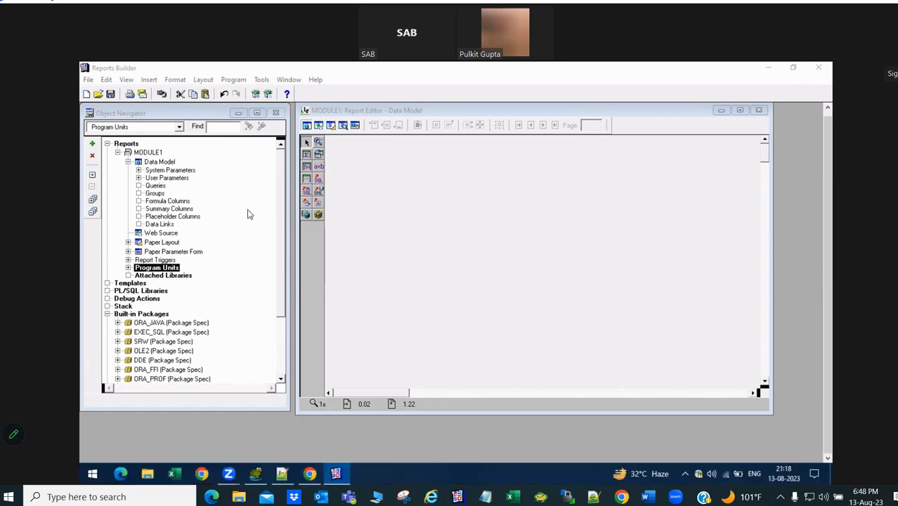
- Open MODULE1's Web Source JSP code and browse the Paper Parameter Form's Fields
left_click(128, 162)
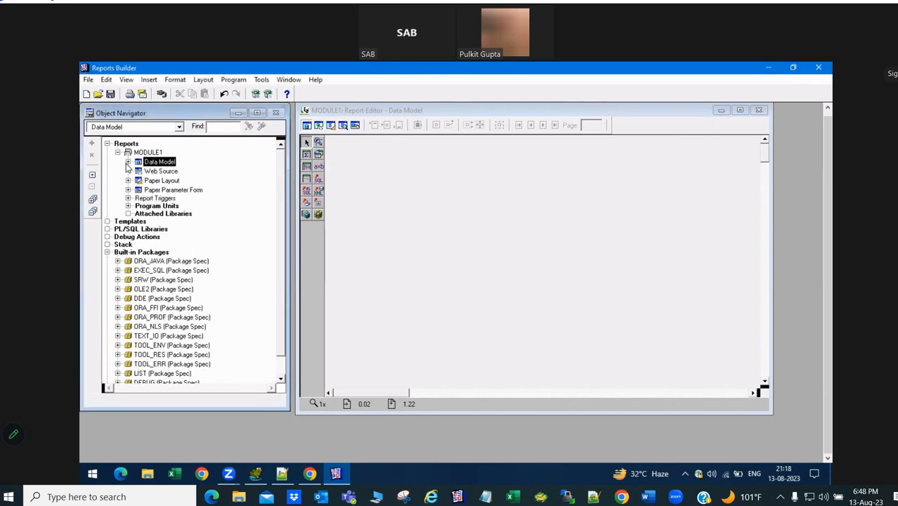
double_click(140, 172)
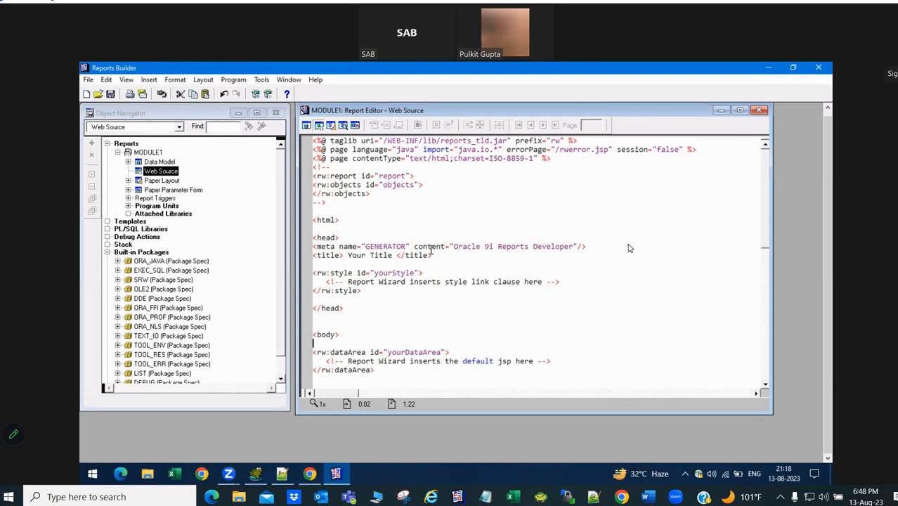
left_click(128, 190)
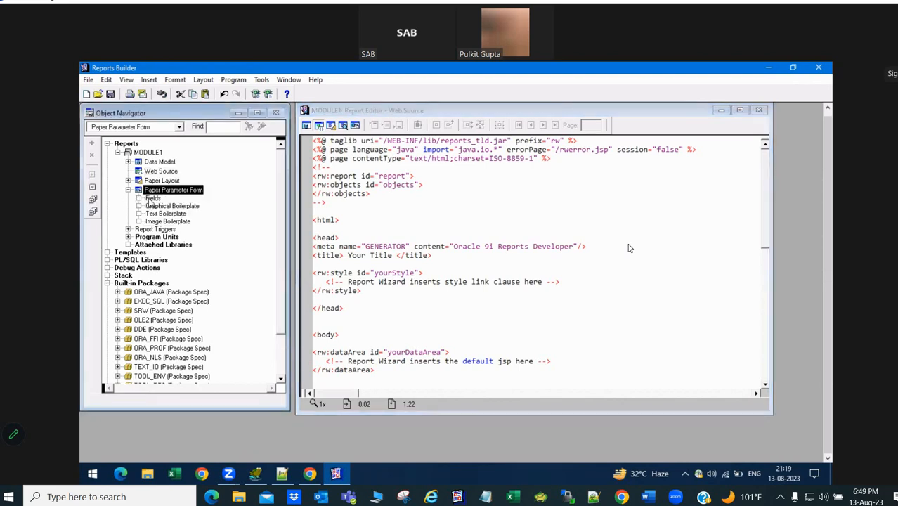
left_click(144, 200)
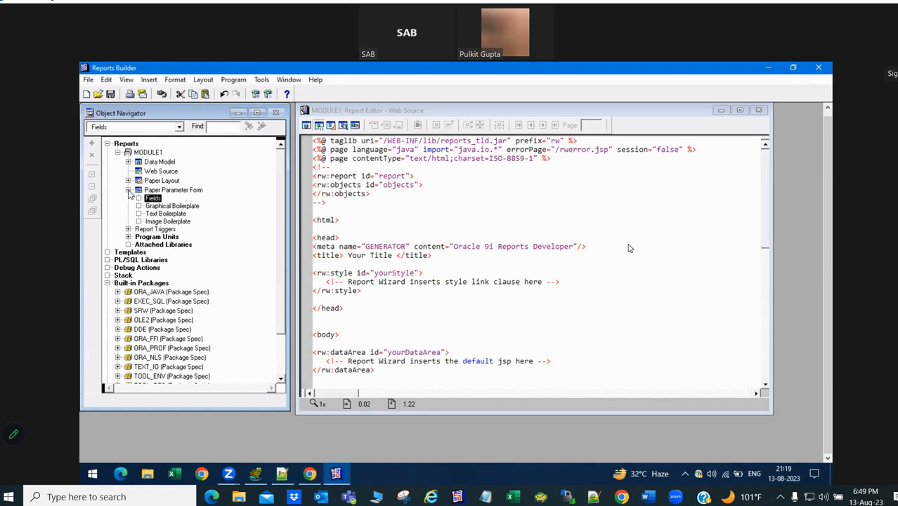
left_click(128, 190)
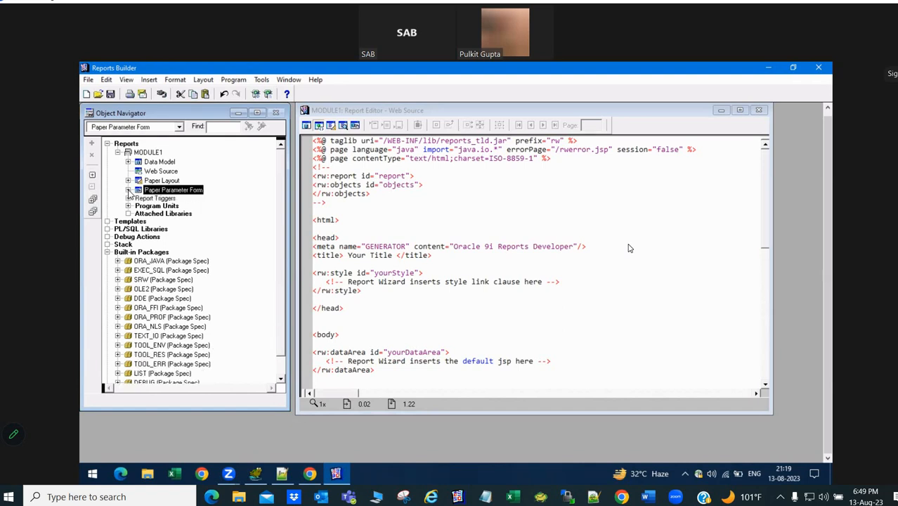
- Close the Web Source editor and expand Report Triggers to show its five triggers
left_click(760, 111)
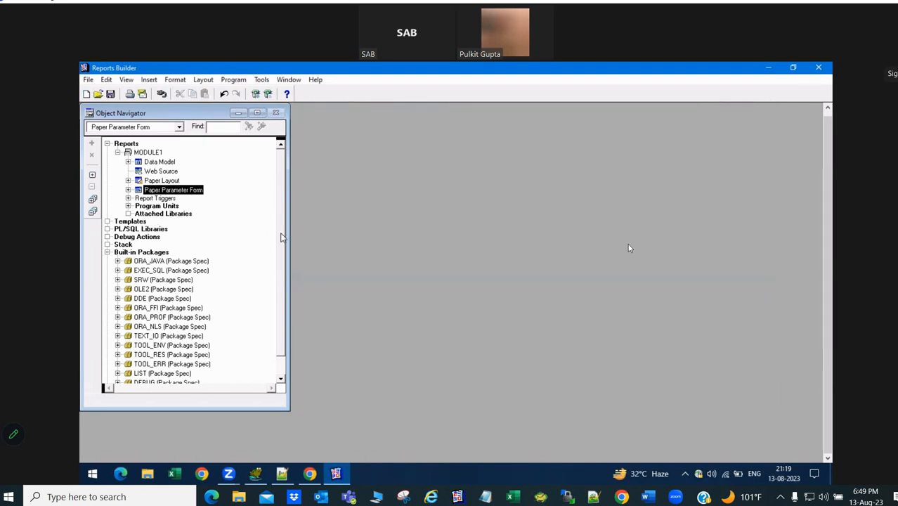
scroll(280, 236, "down", 2)
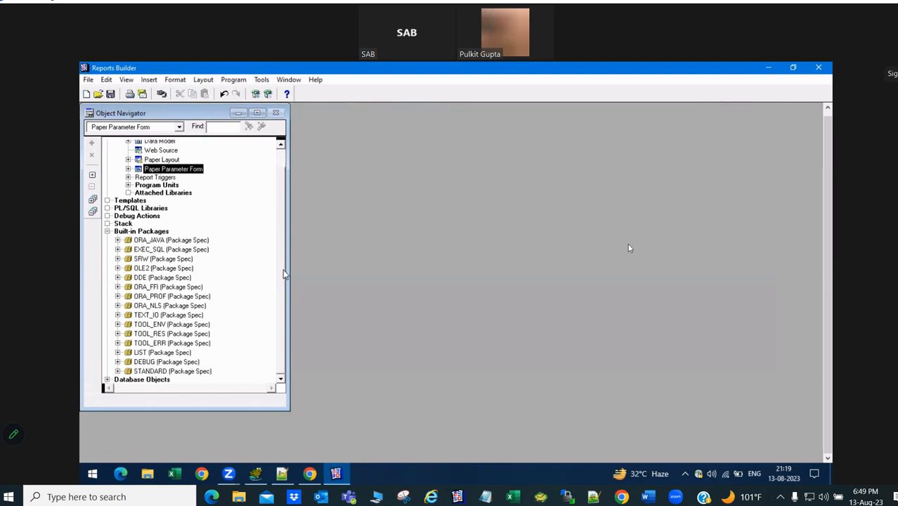
scroll(281, 232, "up", 2)
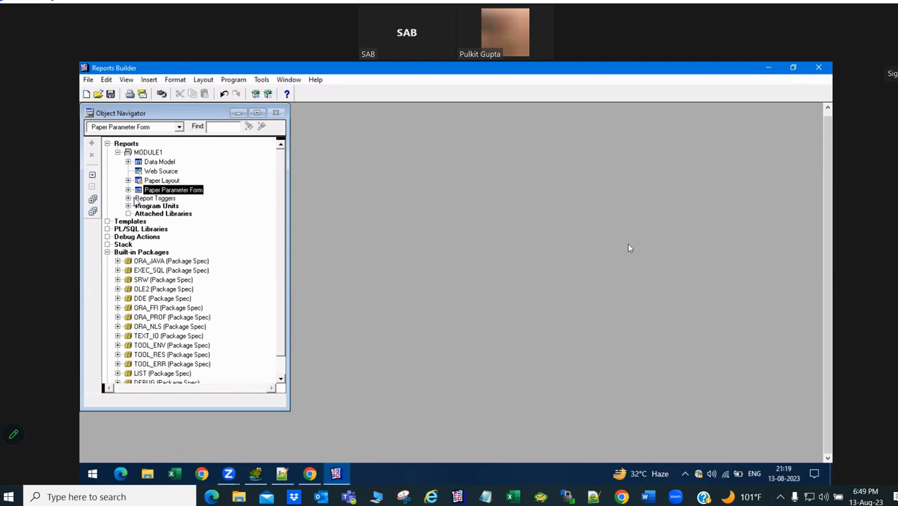
left_click(128, 199)
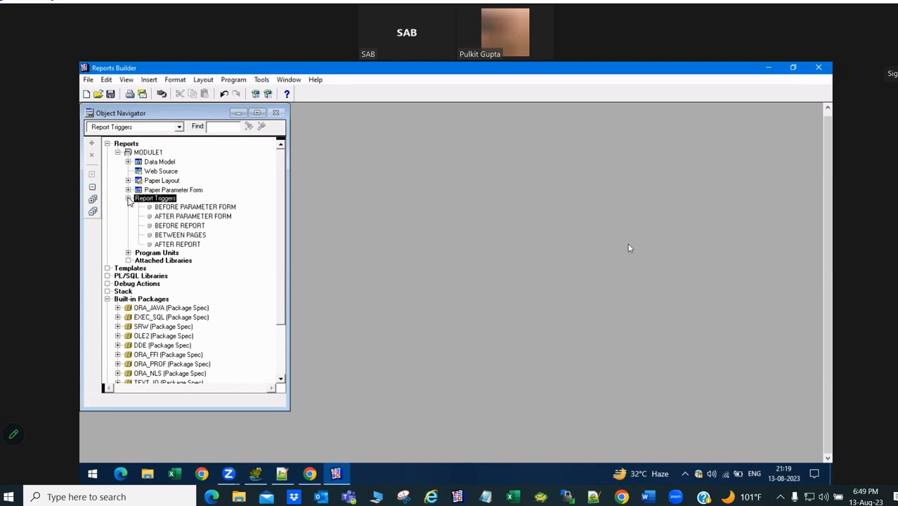
left_click(826, 498)
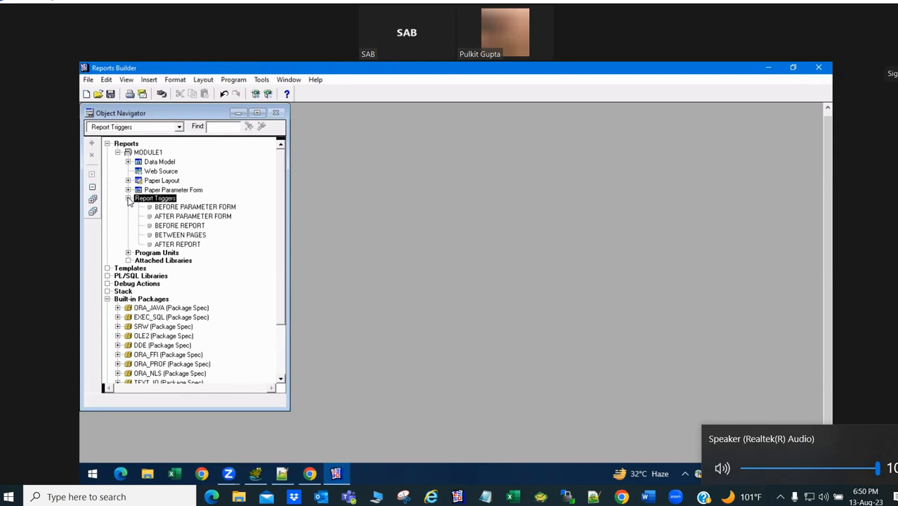
left_click(163, 62)
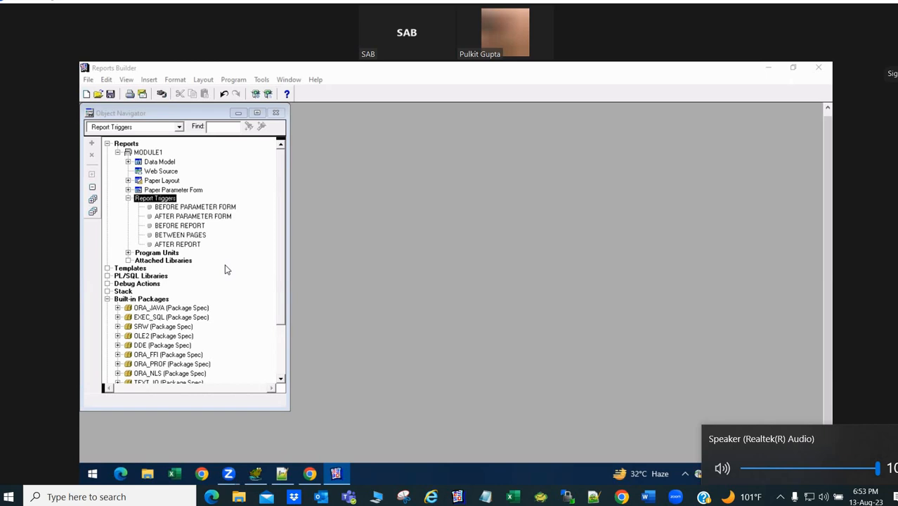
left_click_drag(286, 270, 281, 323)
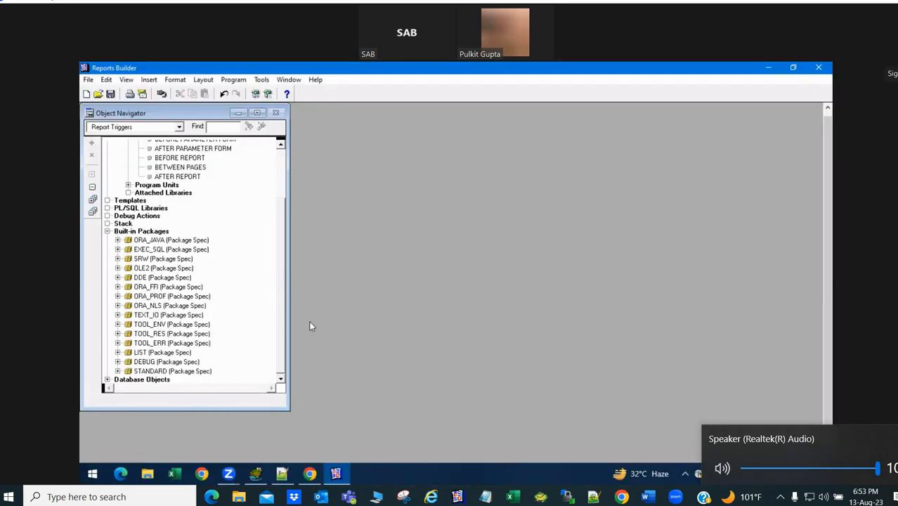
left_click_drag(279, 294, 278, 222)
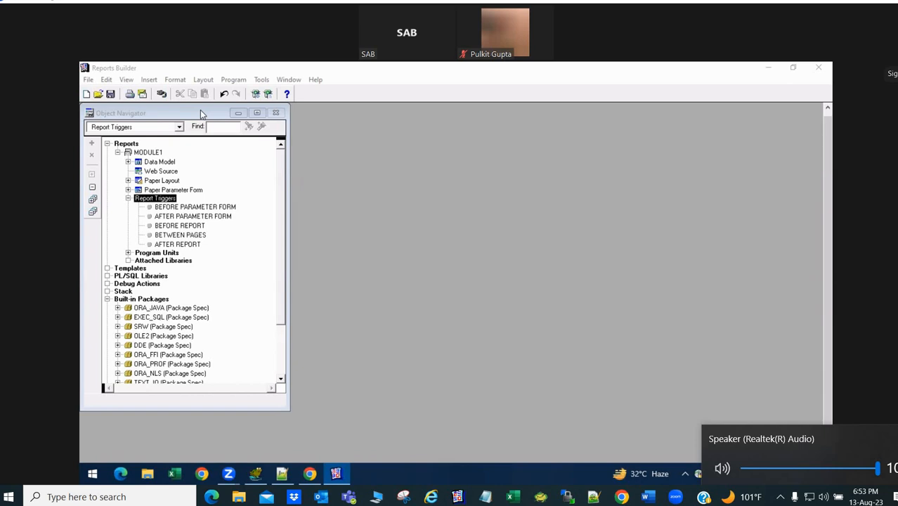
- Open the Data Model in a maximized report editor and draw a new SQL query area
left_click(139, 162)
right_click(139, 162)
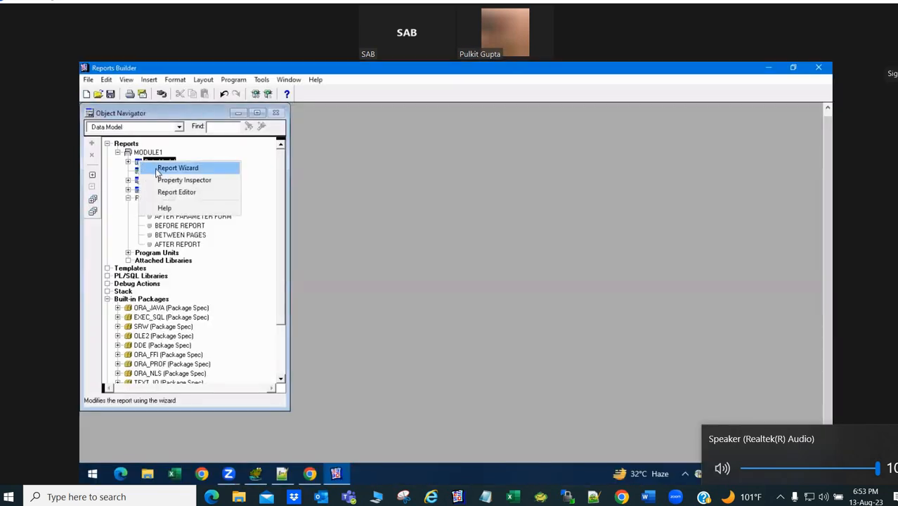
left_click(177, 192)
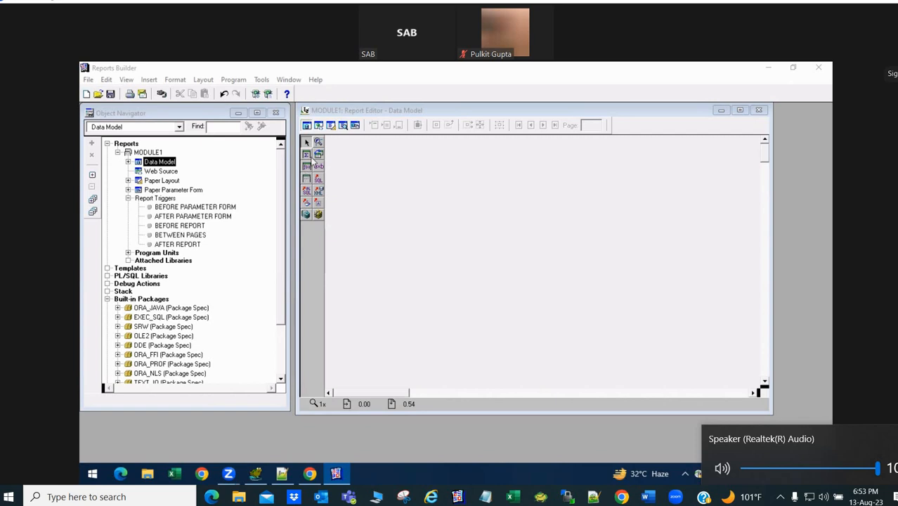
double_click(578, 110)
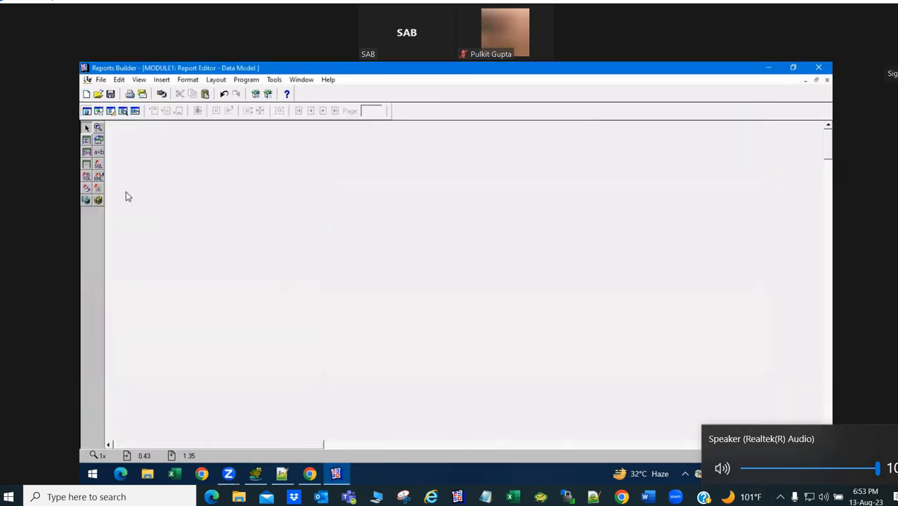
left_click(99, 164)
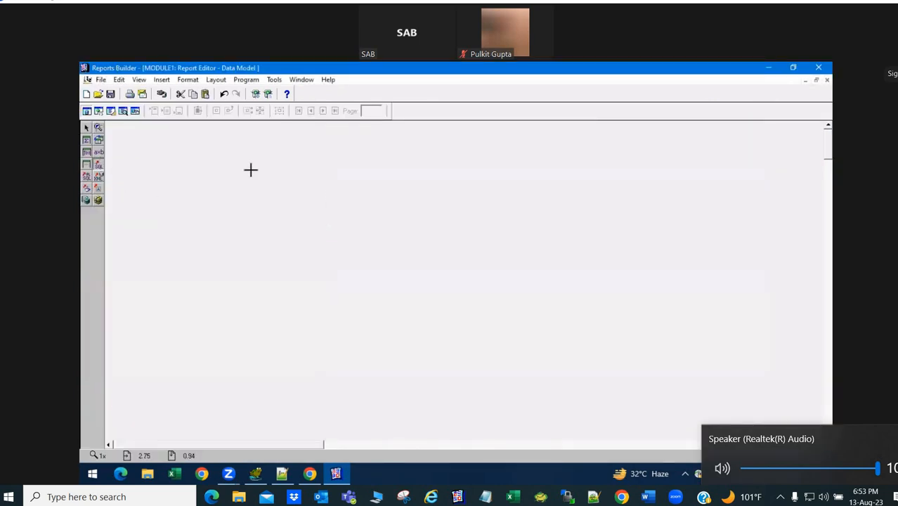
left_click_drag(253, 170, 295, 214)
- Create query Q_1 as 'select * from scott.emp' and make its box shorter
type("se")
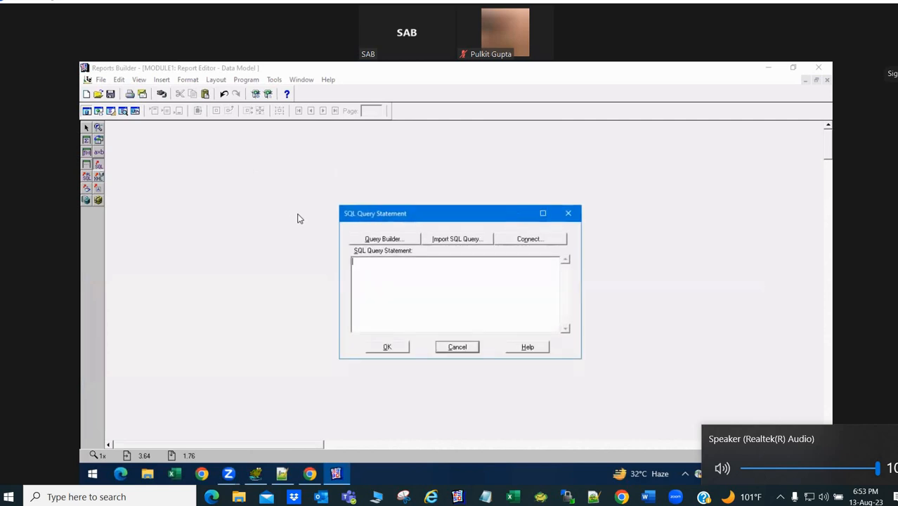
type("lect *")
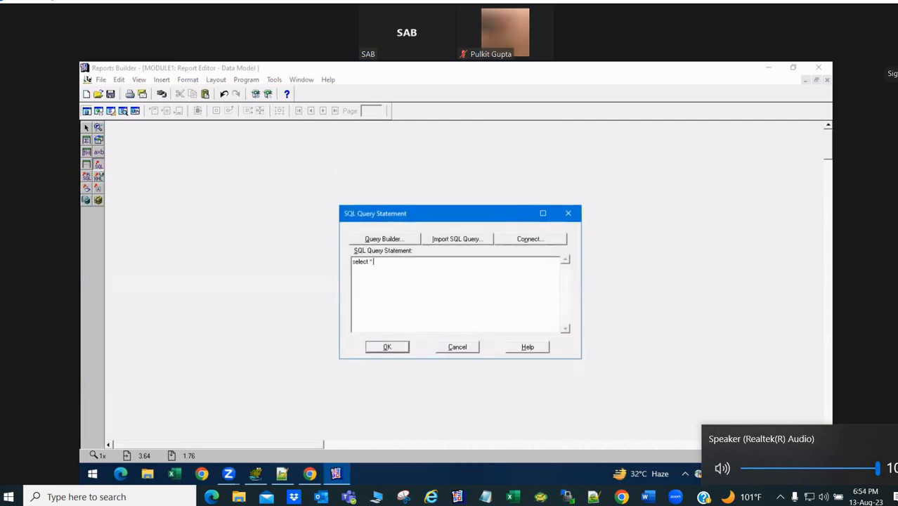
type(" from scott.emp")
left_click(389, 346)
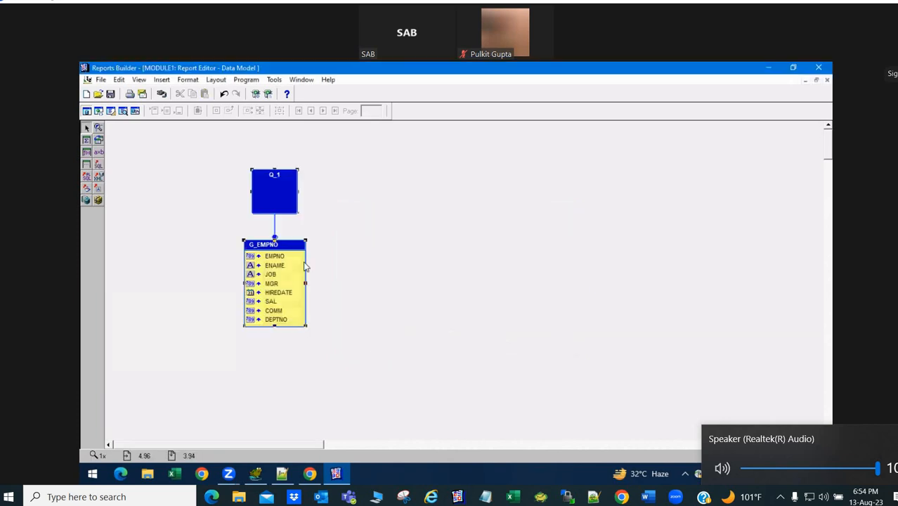
left_click(297, 218)
left_click_drag(298, 213, 299, 202)
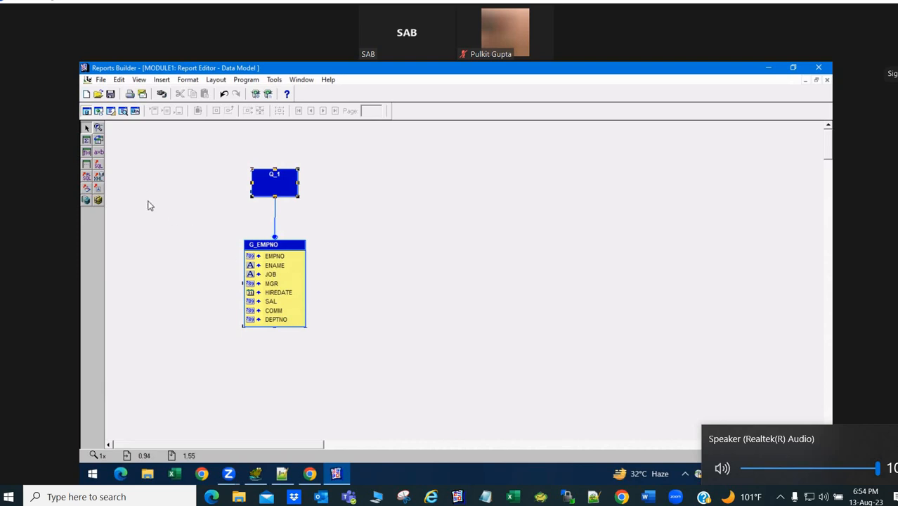
- Draw a second query Q_2 as 'select * from scott.dept', correcting the typo
left_click(99, 164)
left_click_drag(386, 165, 421, 195)
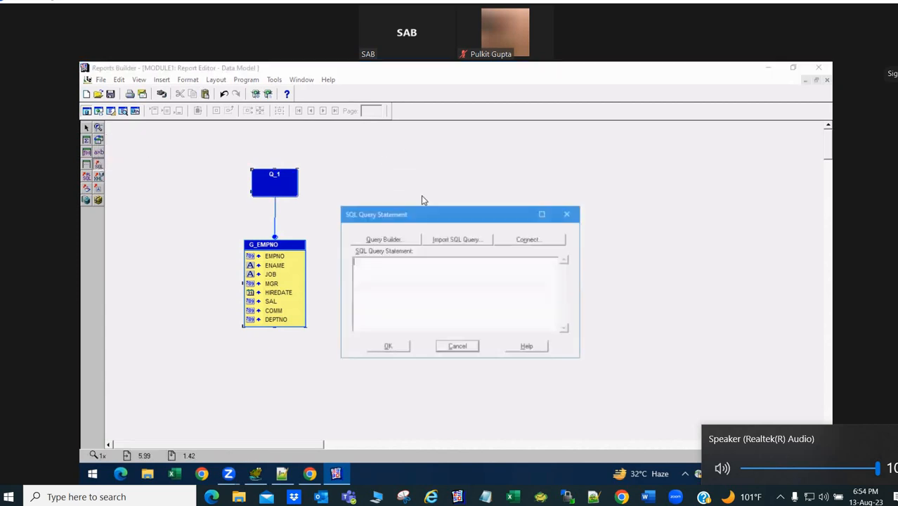
type("select ")
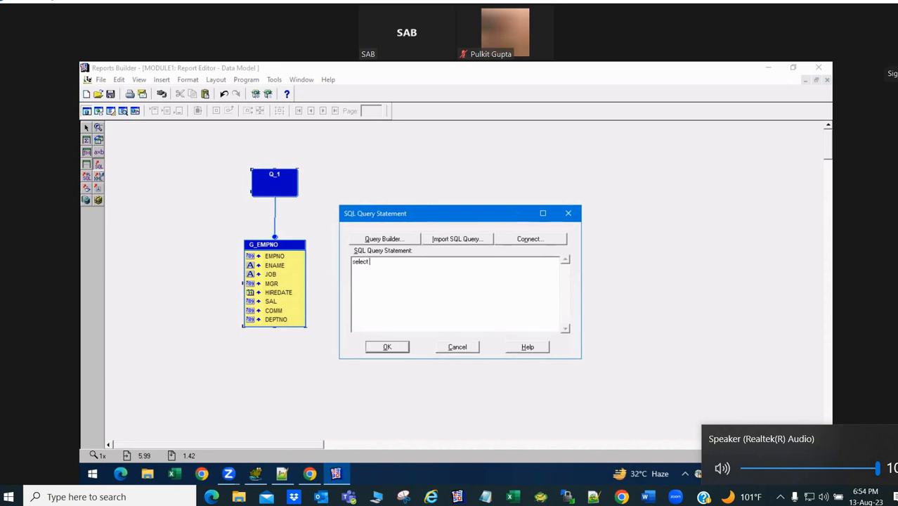
type("* from dcott.dept")
key("BackSpace")
type("s")
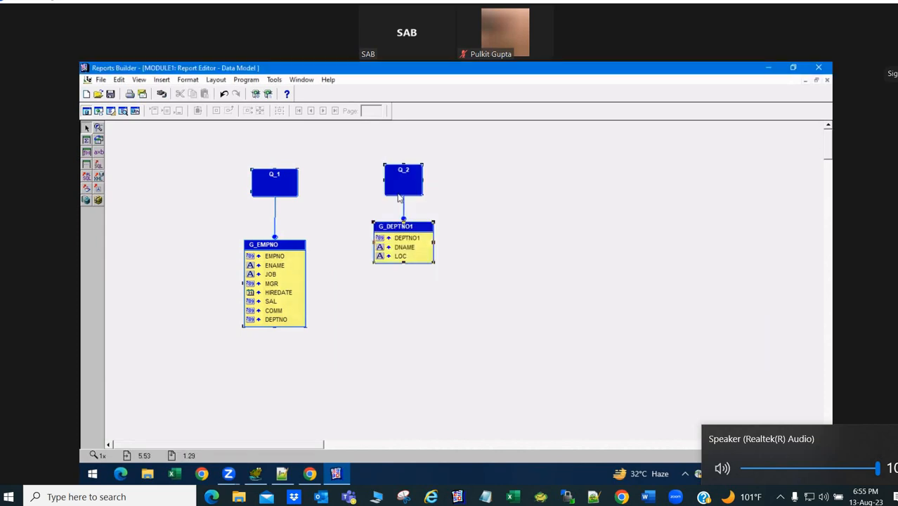
- Move the G_DEPTNO1 group slightly lower and shrink the Reports Builder window
left_click(422, 196)
left_click(423, 194)
left_click_drag(412, 231, 415, 246)
left_click(454, 213)
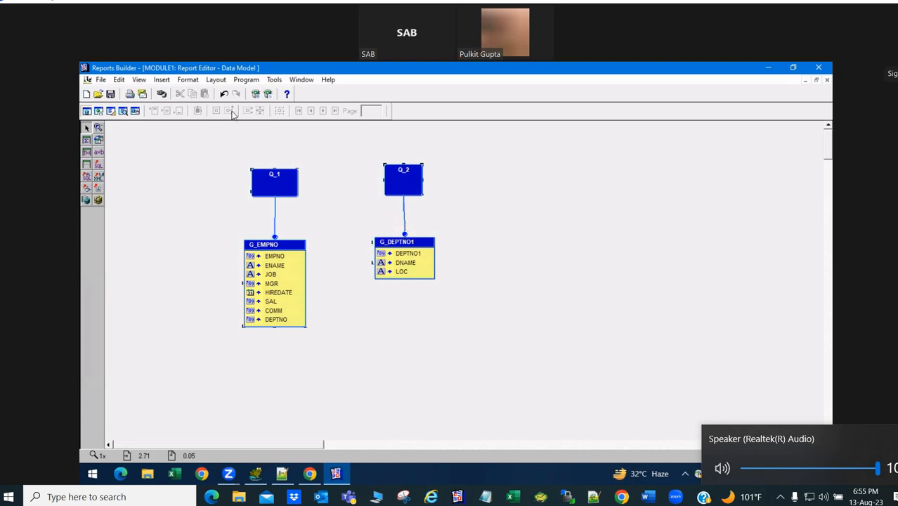
left_click(465, 190)
left_click_drag(141, 71, 144, 116)
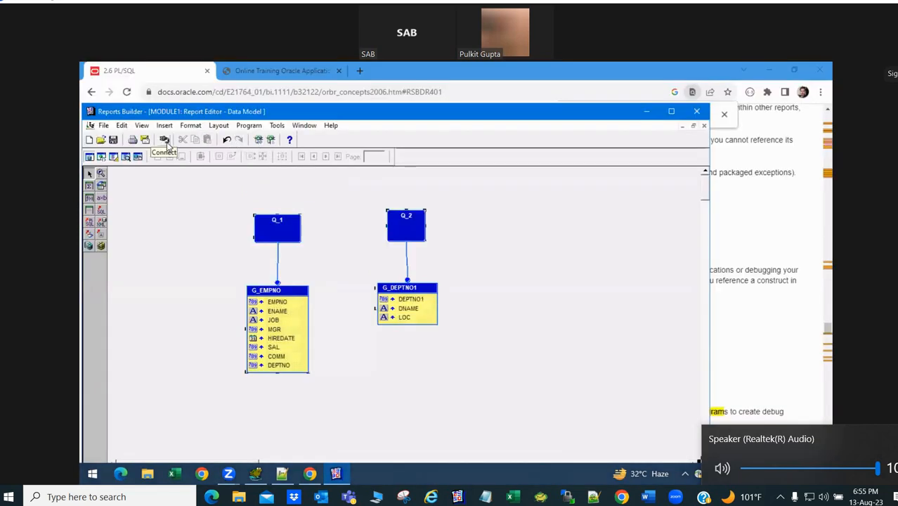
- Dismiss the successful compilation message and maximize the Reports Builder window again
left_click(104, 126)
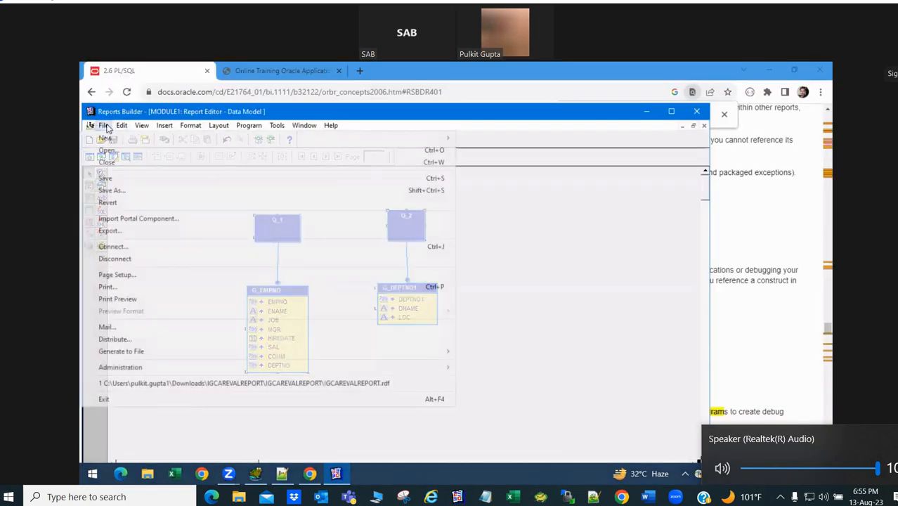
left_click(108, 128)
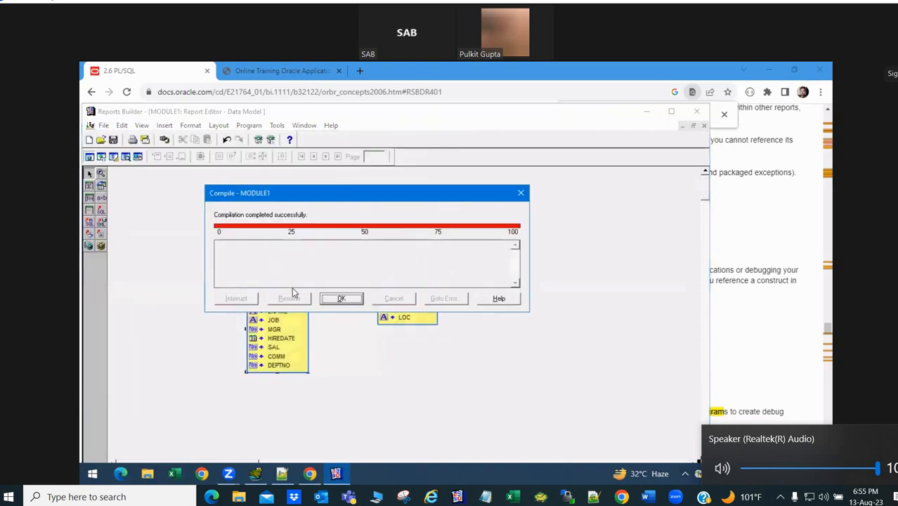
left_click(341, 300)
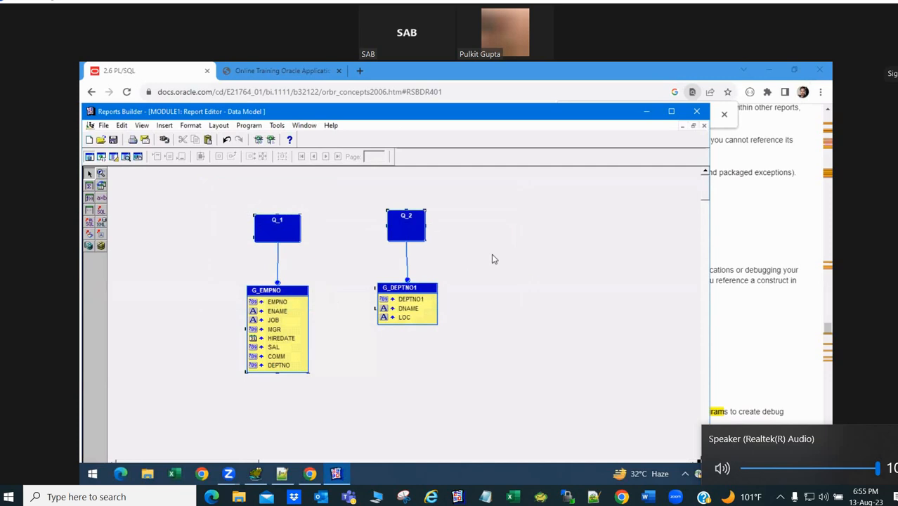
left_click_drag(479, 111, 513, 92)
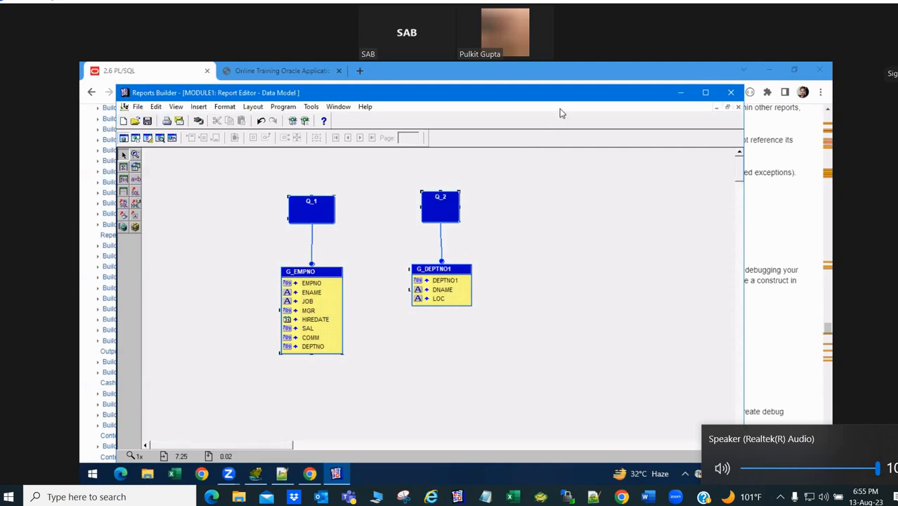
left_click_drag(562, 94, 581, 63)
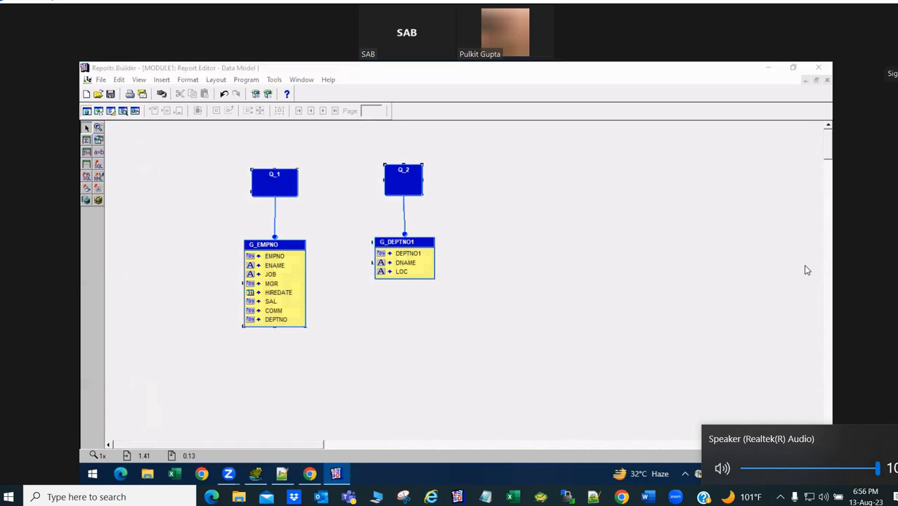
- Switch the report editor to the Paper Layout view
left_click(166, 144)
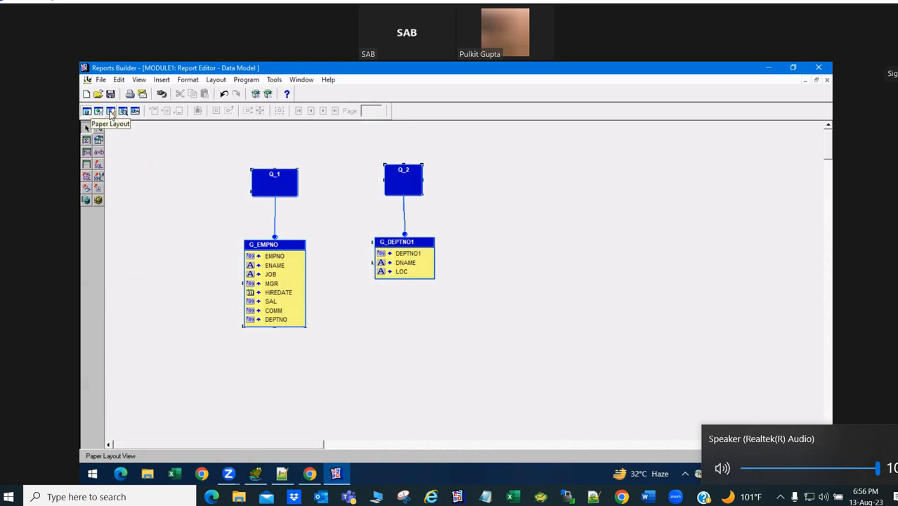
left_click(110, 112)
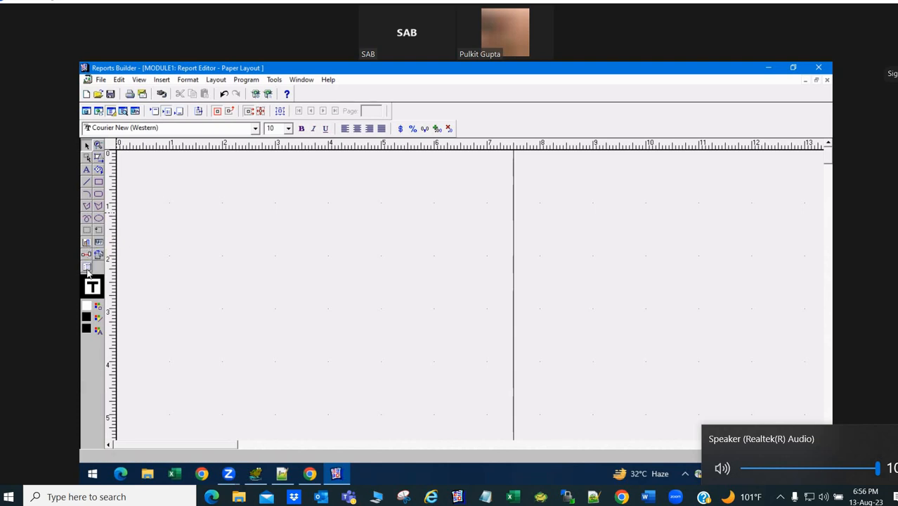
- Start the Report Wizard for a paper-layout-only report in Tabular style
right_click(176, 190)
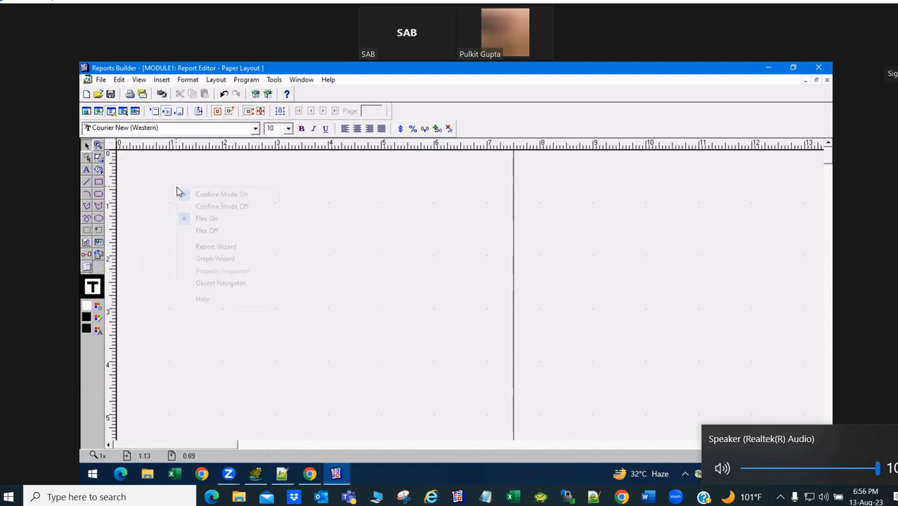
left_click(221, 249)
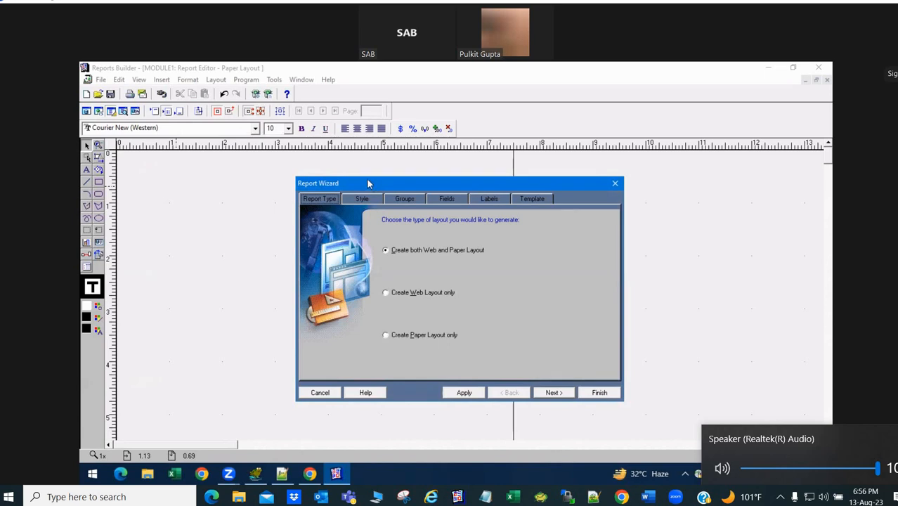
left_click_drag(366, 182, 311, 103)
left_click(331, 256)
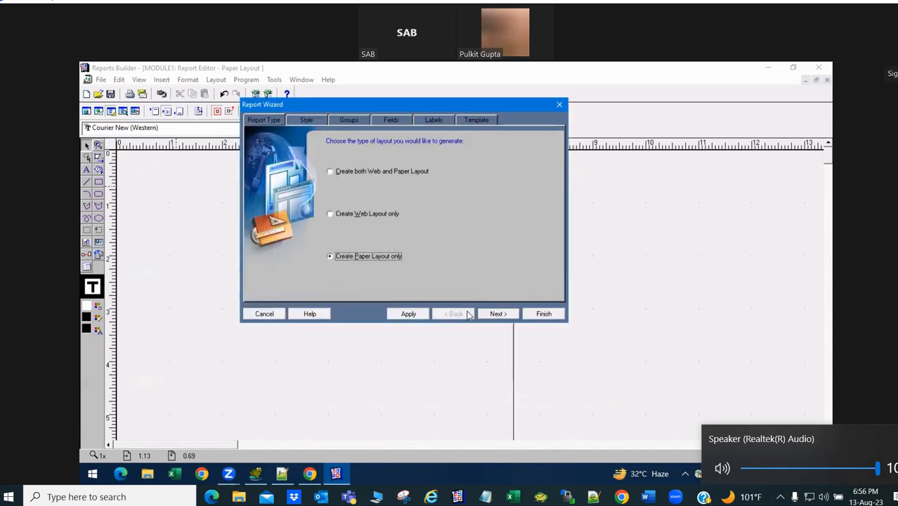
left_click(499, 314)
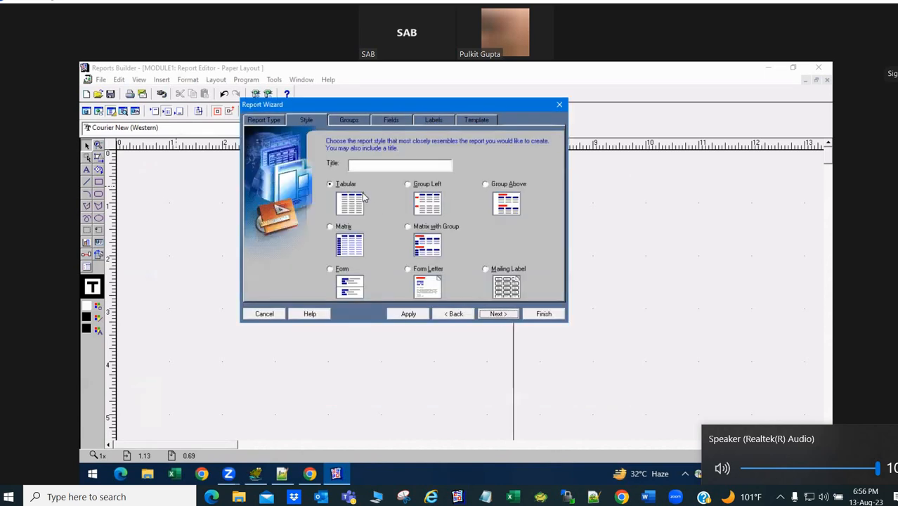
left_click(498, 314)
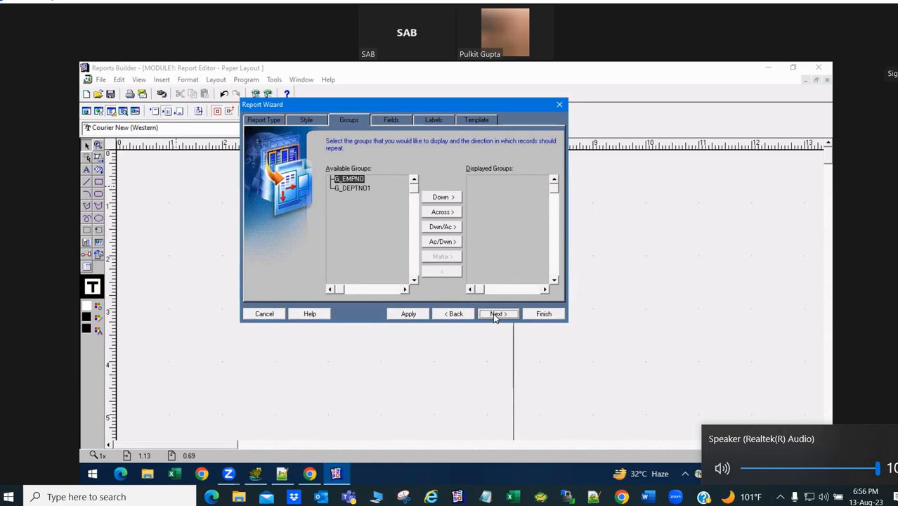
- Show G_EMPNO down, include all fields EMPNO through DEPTNO, and finish with the Beige template
left_click(440, 198)
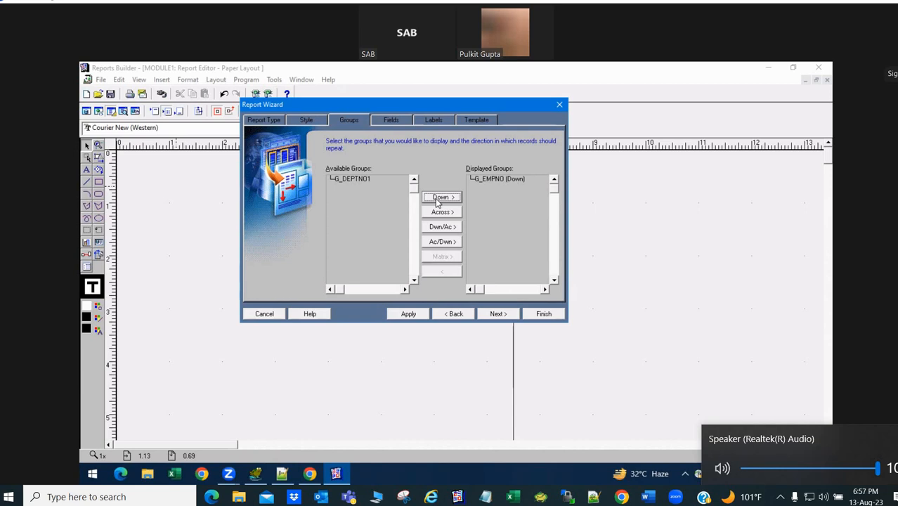
left_click(323, 365)
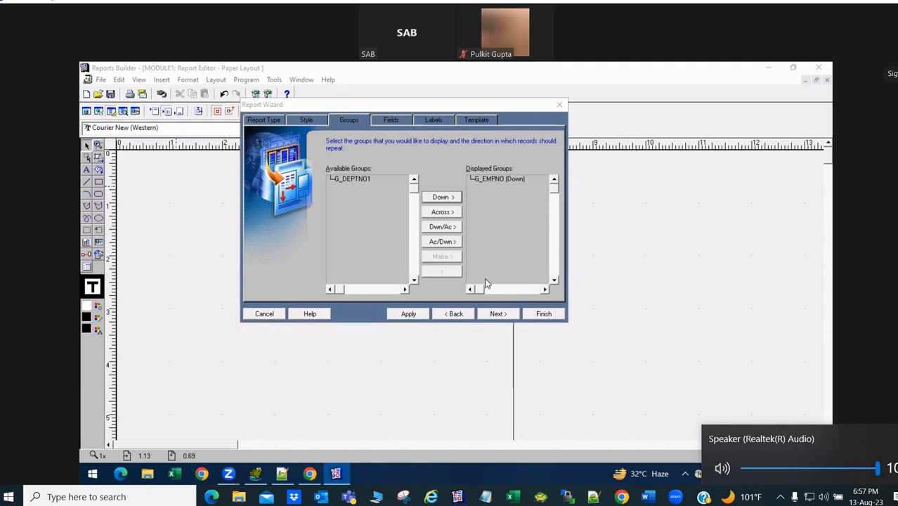
left_click(497, 314)
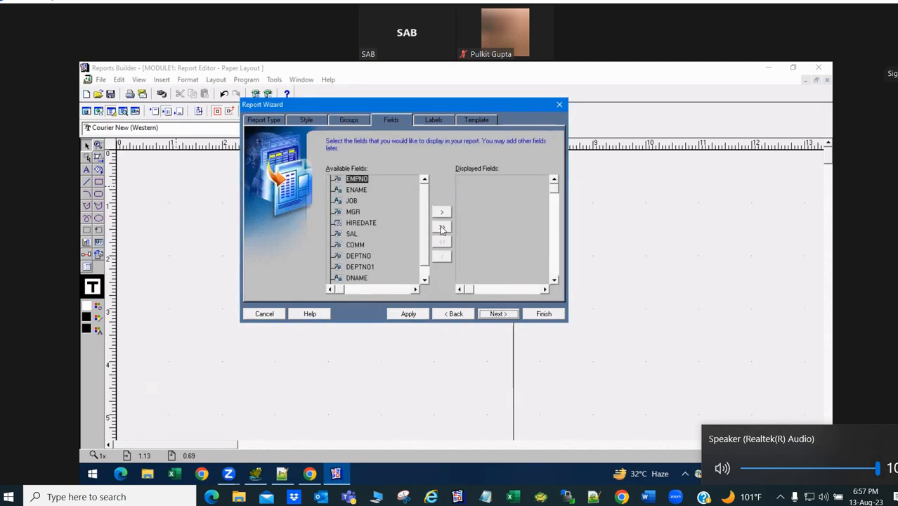
left_click(442, 226)
left_click(497, 314)
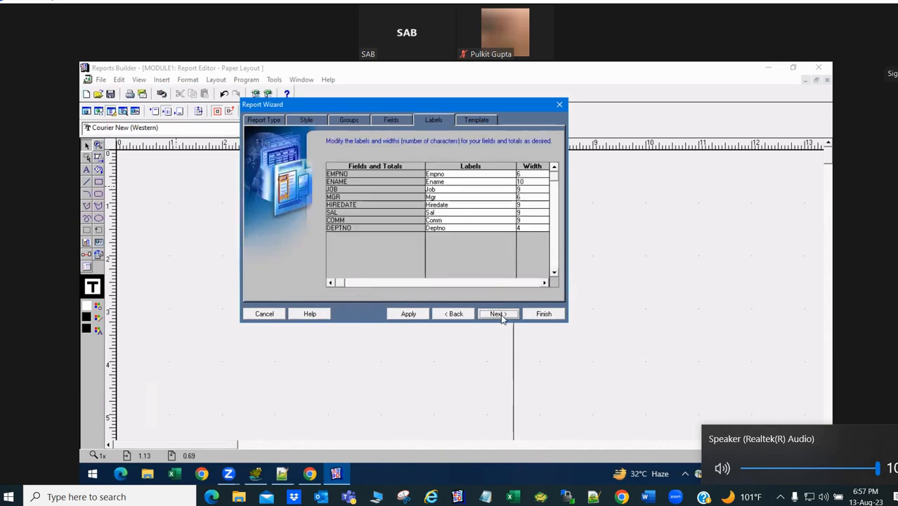
left_click(499, 314)
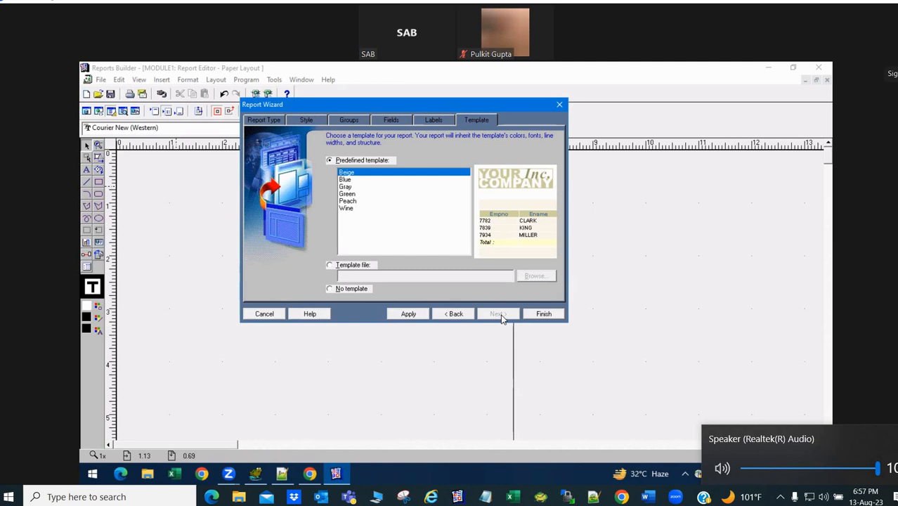
left_click(543, 315)
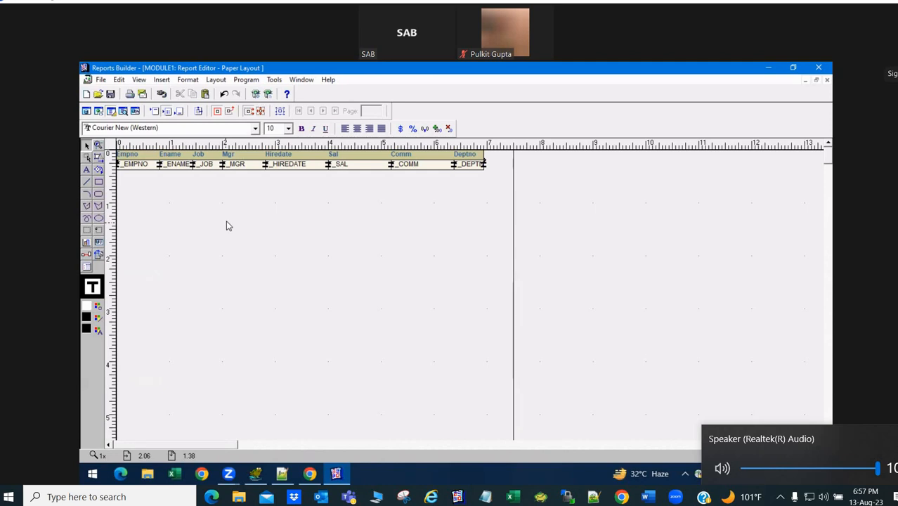
right_click(226, 222)
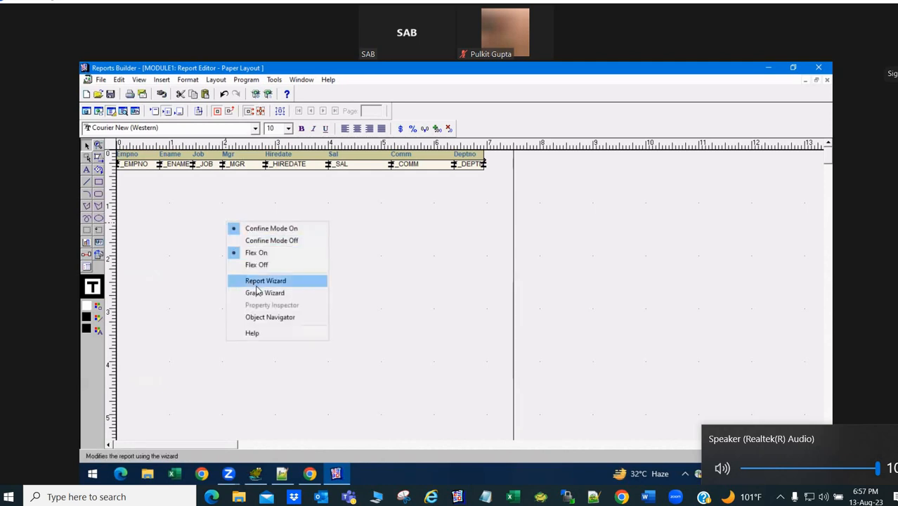
left_click(258, 284)
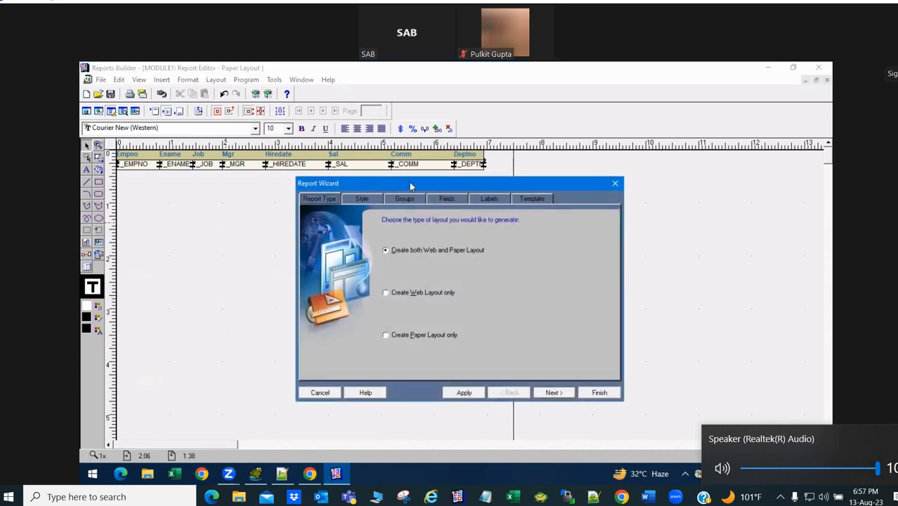
left_click(426, 257)
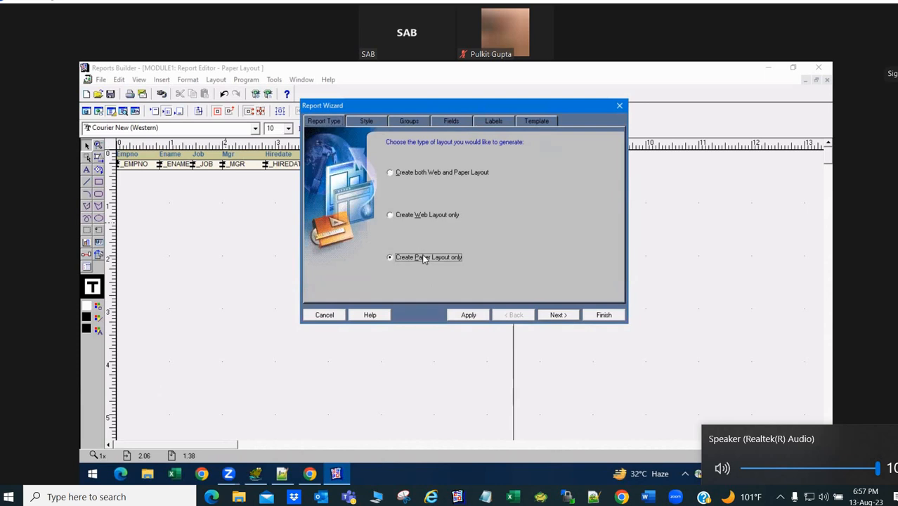
left_click(556, 316)
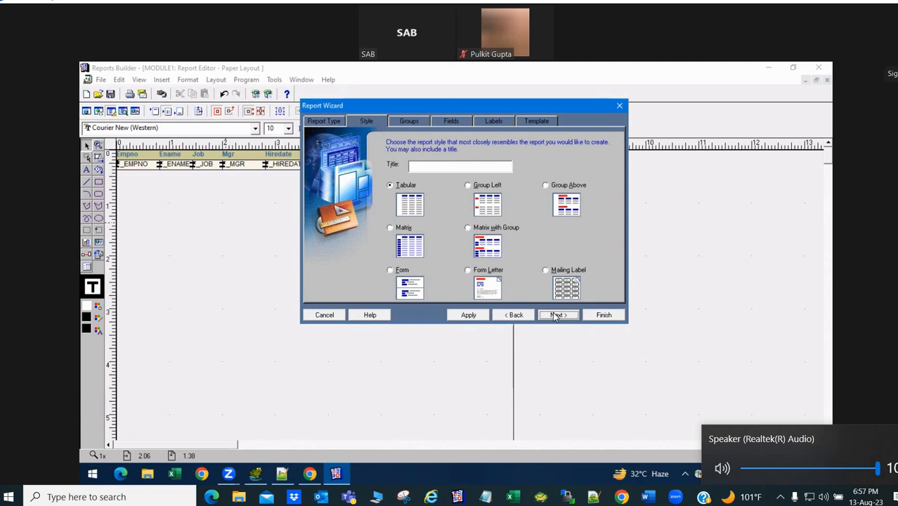
left_click(556, 315)
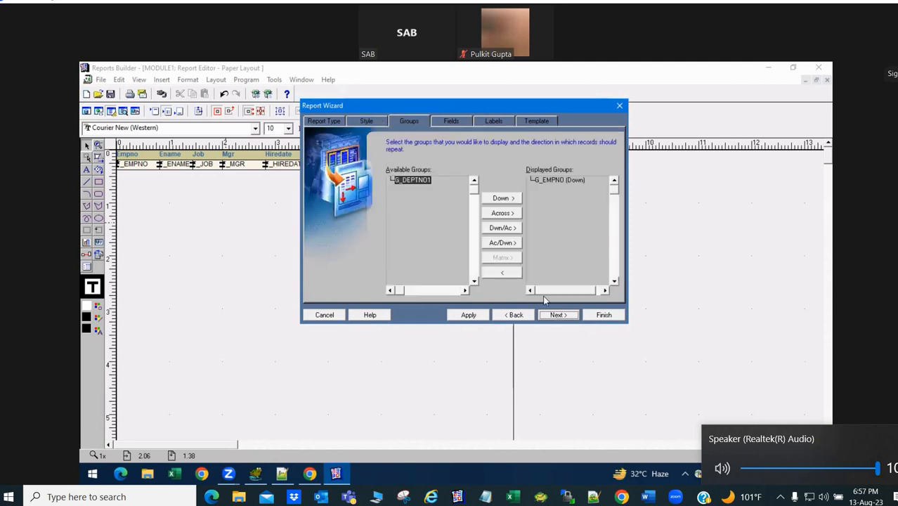
left_click(499, 212)
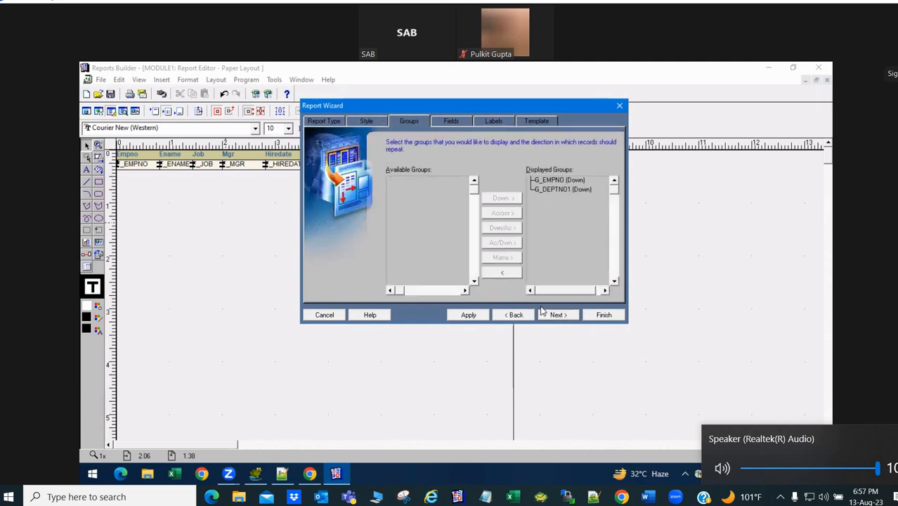
left_click(559, 316)
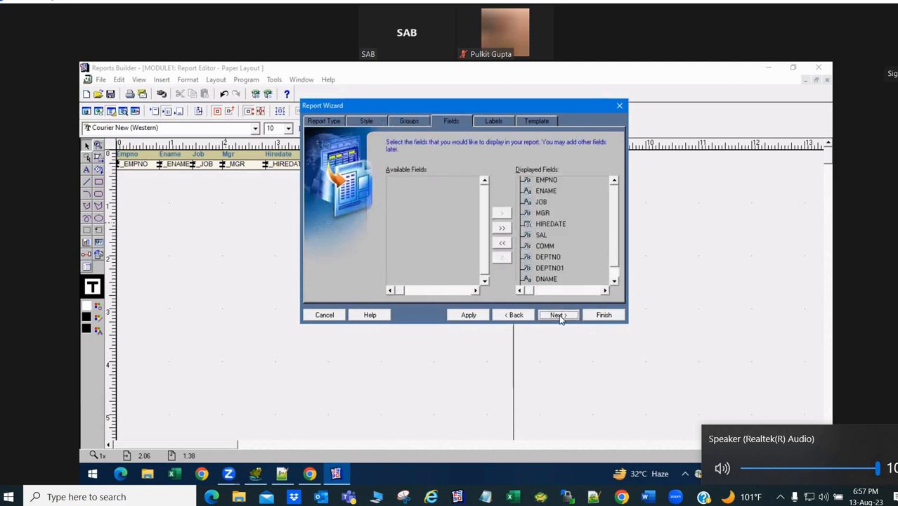
mouse_move(613, 228)
left_mouse_down()
mouse_move(614, 244)
mouse_move(614, 228)
left_mouse_up()
left_click(507, 317)
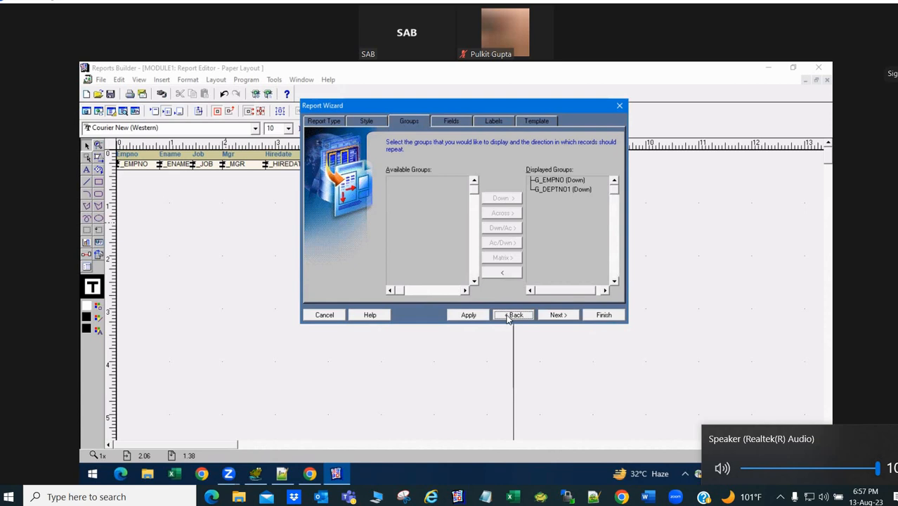
left_click(557, 191)
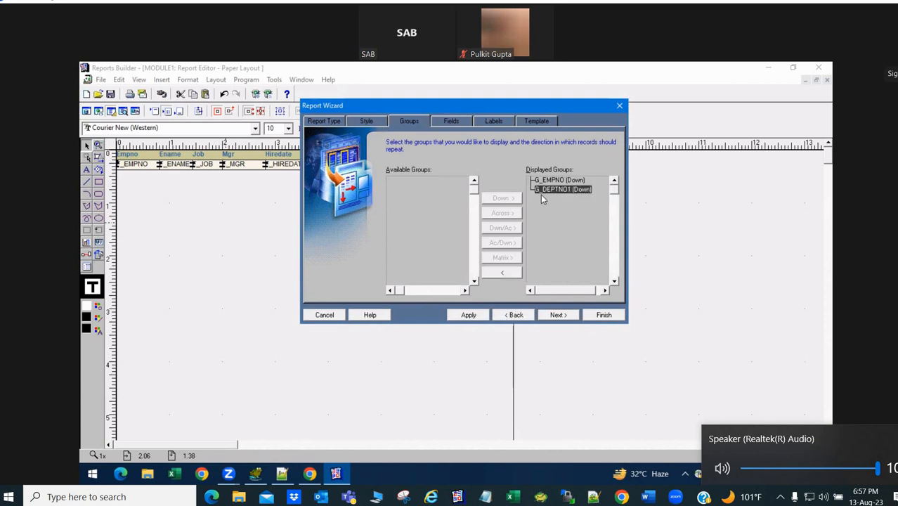
left_click(501, 273)
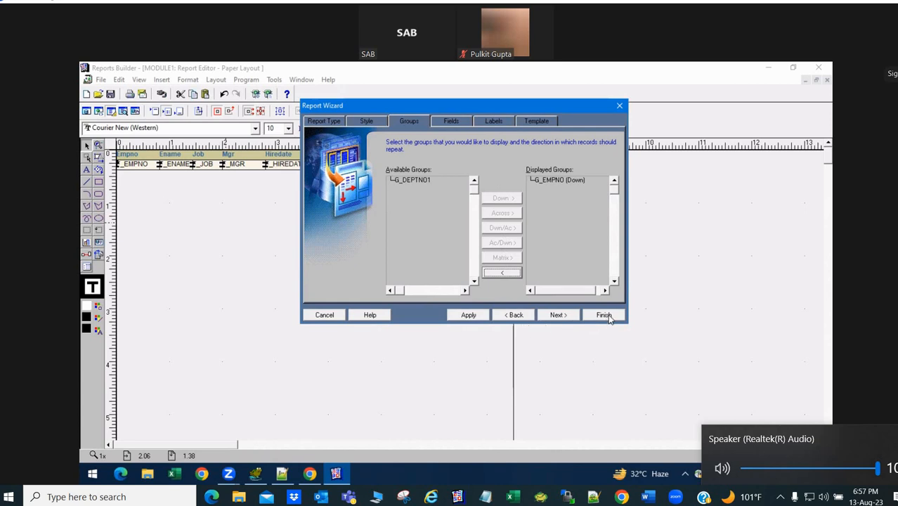
left_click(620, 106)
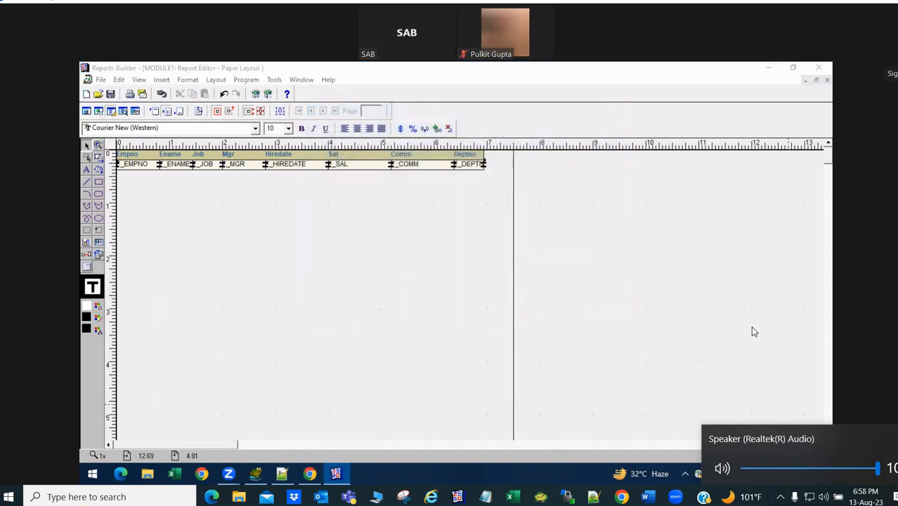
- Undo a stray Mgr heading move, then compile and save the employee report unchanged
left_click_drag(243, 154, 267, 157)
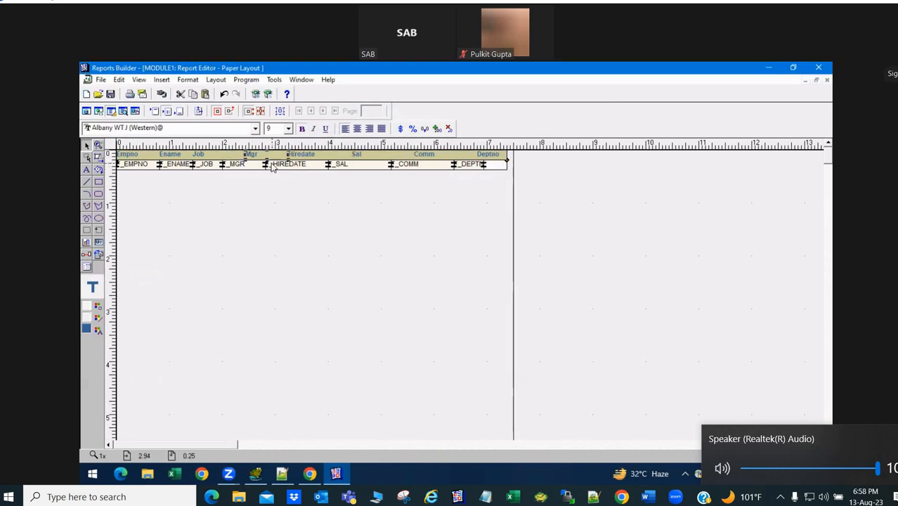
key("ctrl+z")
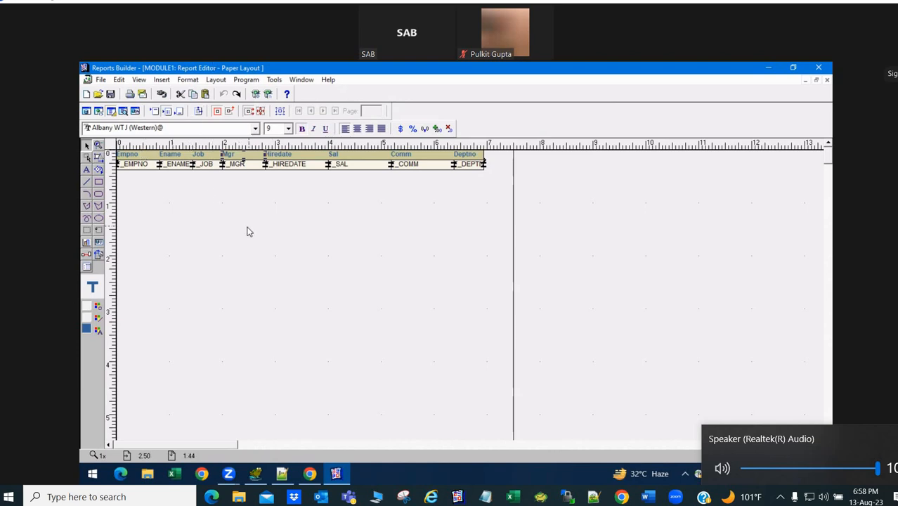
key("ctrl+shift+k")
left_click(275, 307)
key("ctrl+s")
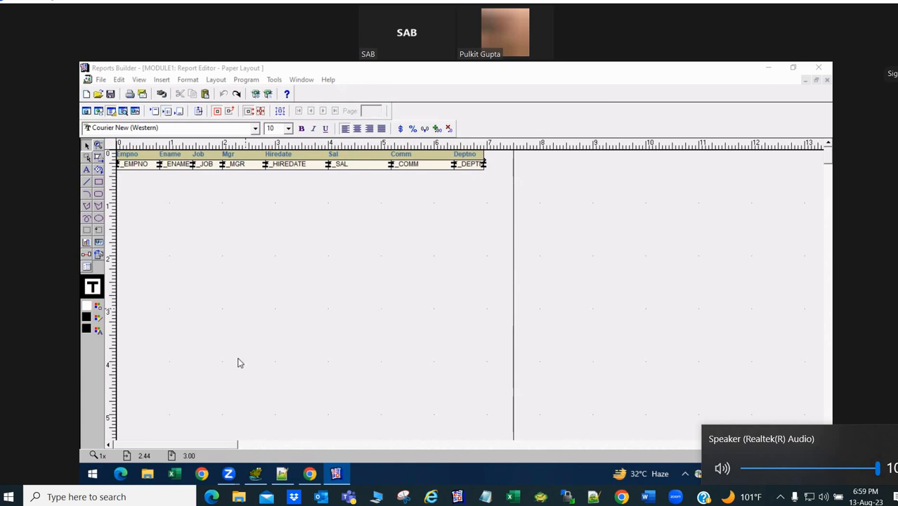
key("super+d")
- Launch WinSCP, connect to the TEST INSTANCE site, and open a PuTTY terminal on it
double_click(96, 401)
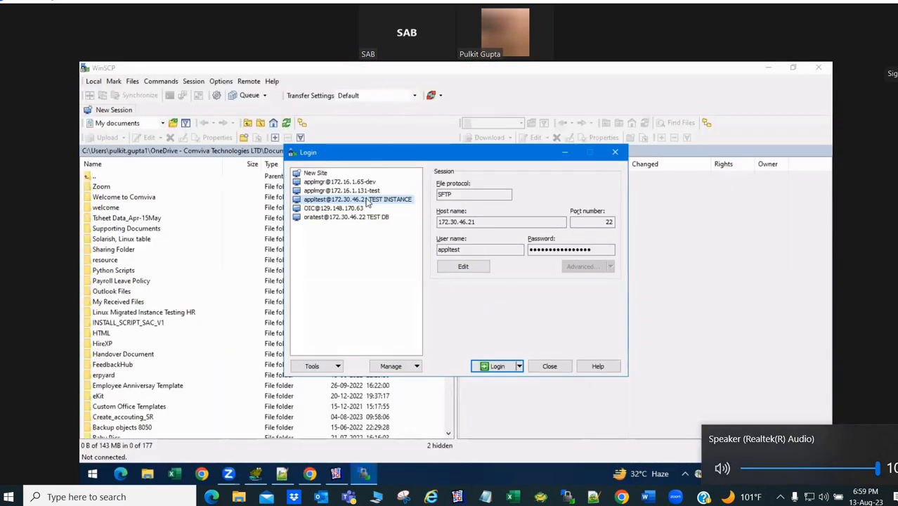
left_click(492, 366)
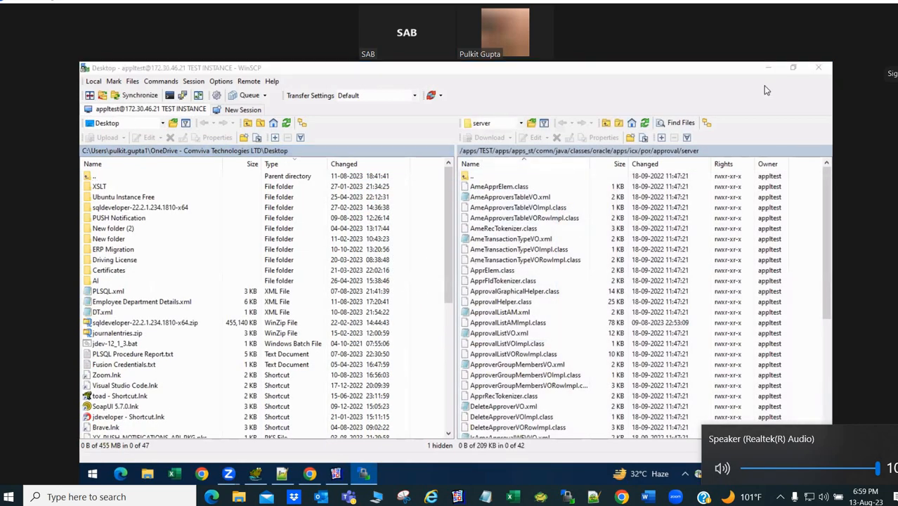
left_click(182, 97)
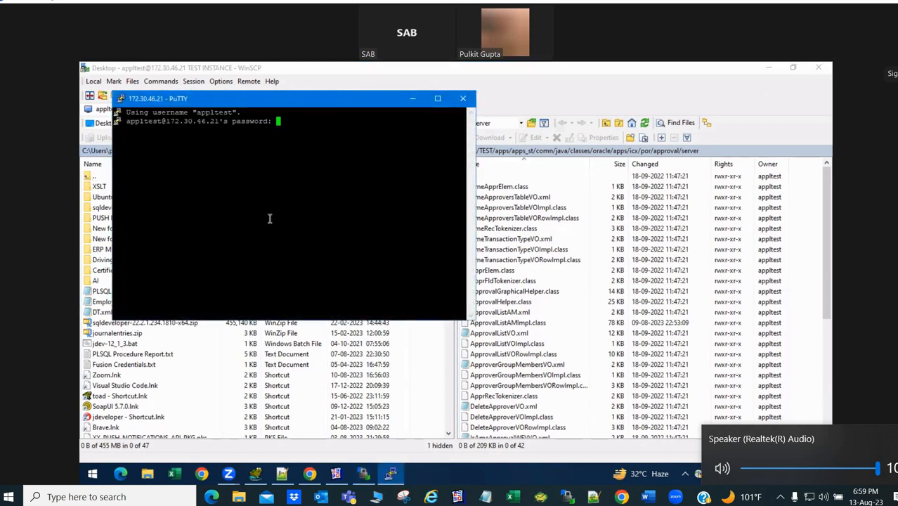
- Log in, cd to $XXKMIG_TOP, and copy its pwd path /apps/TEST/apps/apps_st/appl/xxkmig/12.0.0
key("Return")
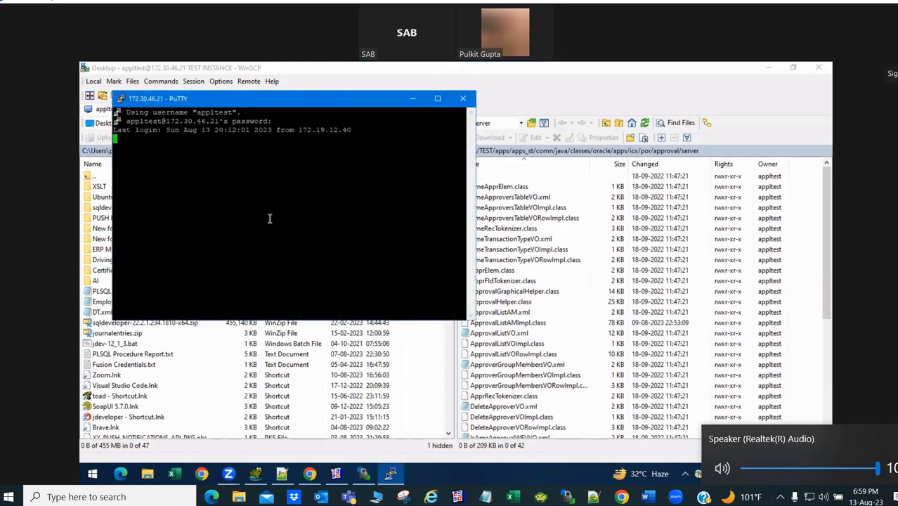
type("cd")
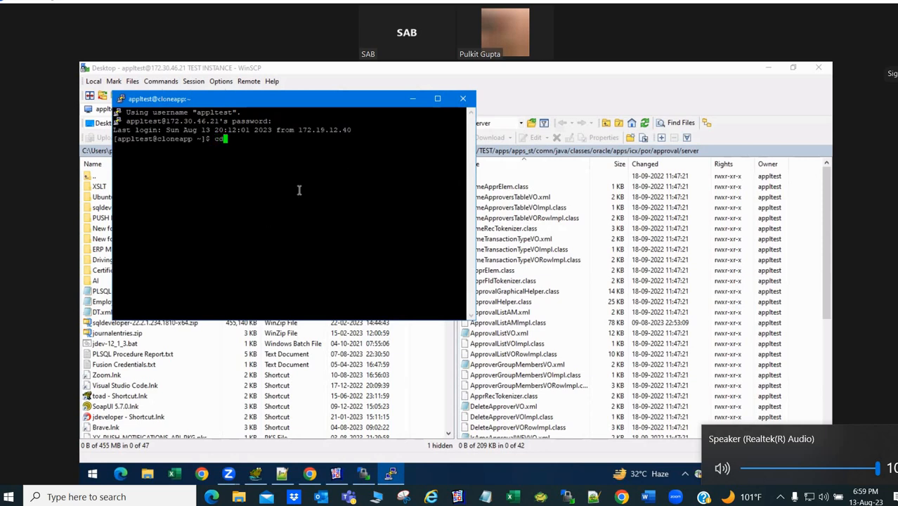
type(" $XXKMIG_TOP")
key("Return")
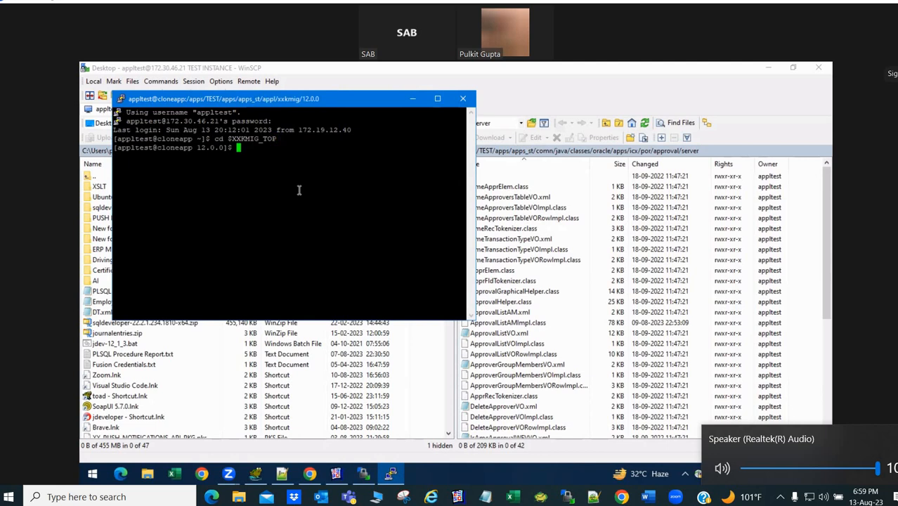
type("pwd")
key("Return")
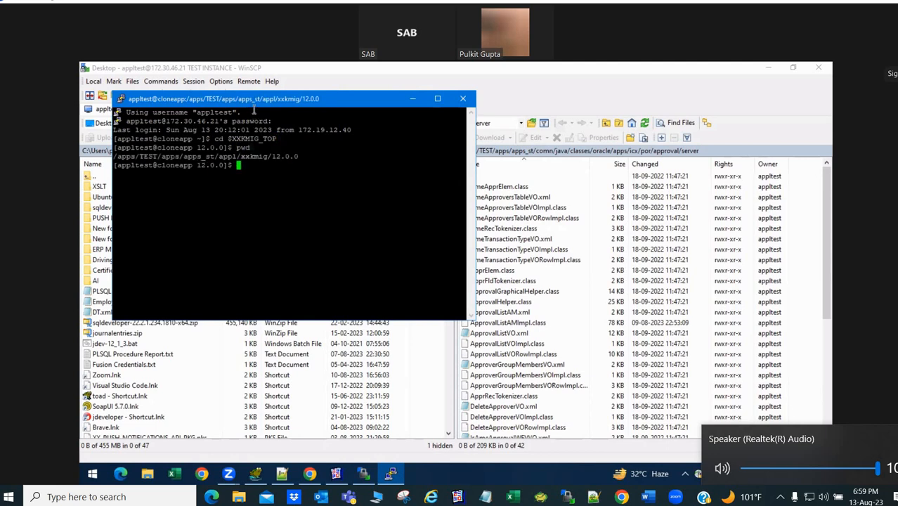
left_click_drag(255, 99, 258, 175)
left_click_drag(117, 233, 302, 234)
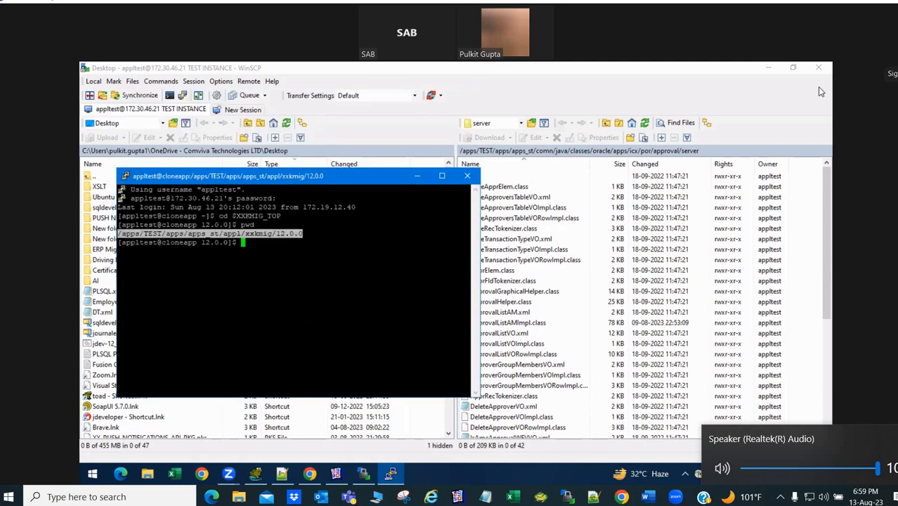
- Point WinSCP's remote panel at the copied xxkmig/12.0.0 path and open its reports folder
left_click(718, 152)
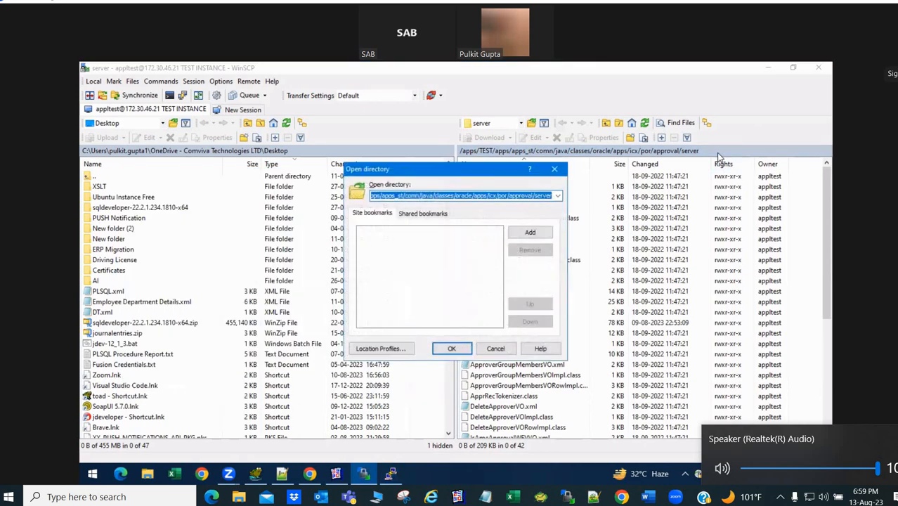
type("/apps/TEST/apps/apps_st/appl/xxkmig/12.0.0")
key("Return")
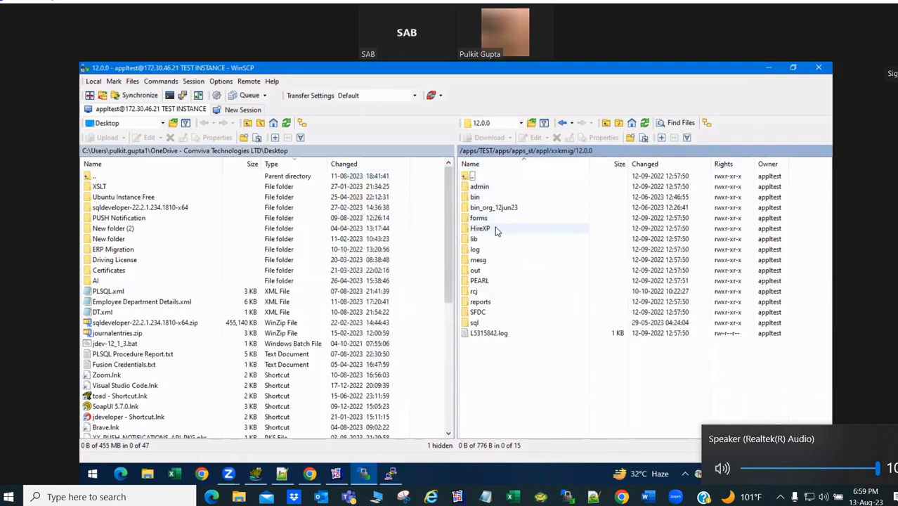
double_click(482, 302)
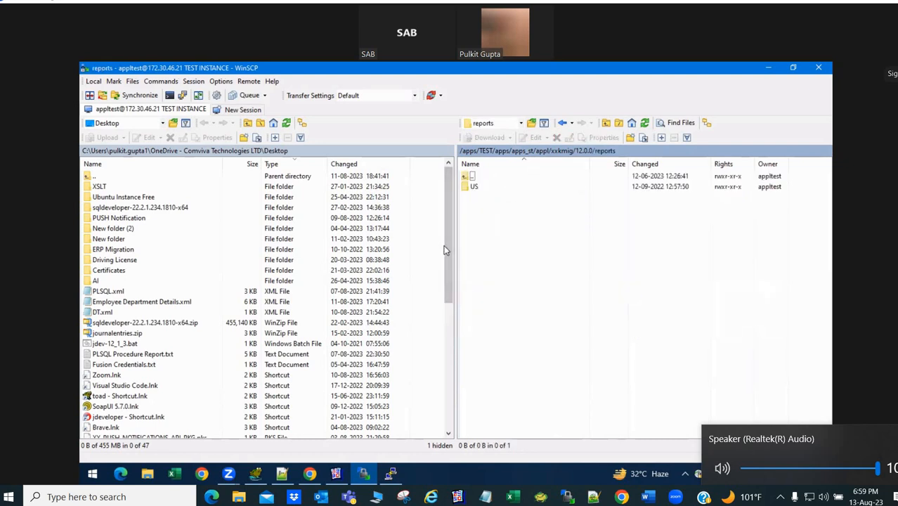
left_click_drag(445, 251, 444, 268)
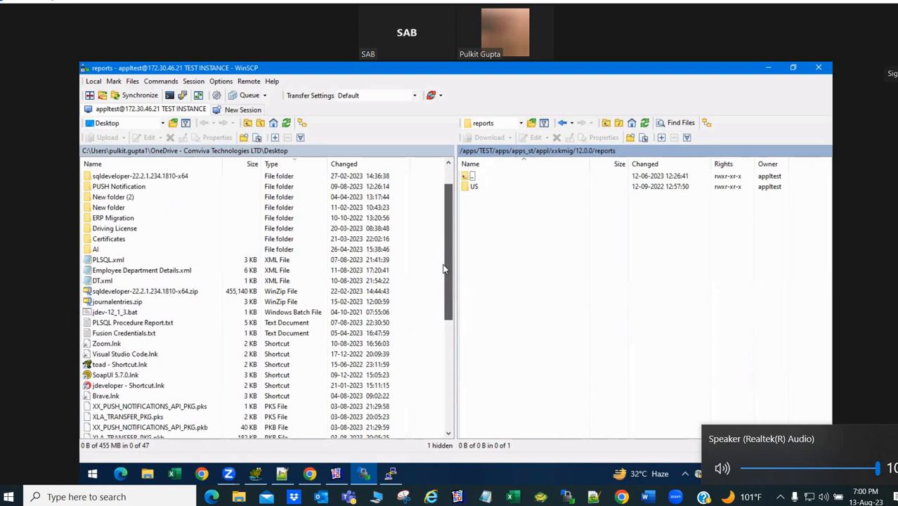
scroll(444, 268, "up", 1)
left_click(336, 475)
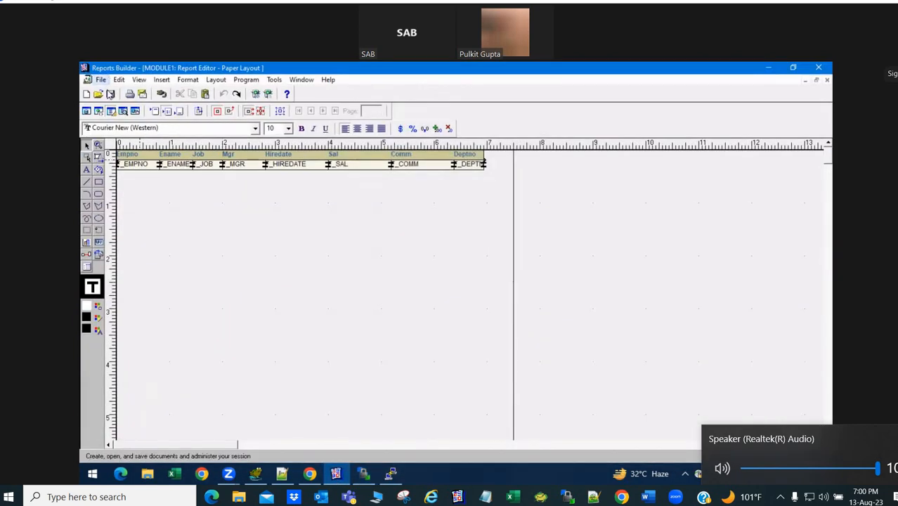
- Save the report as EMP.rdf in the Desktop folder, replacing the default name MODULE1
left_click(100, 80)
left_click(112, 144)
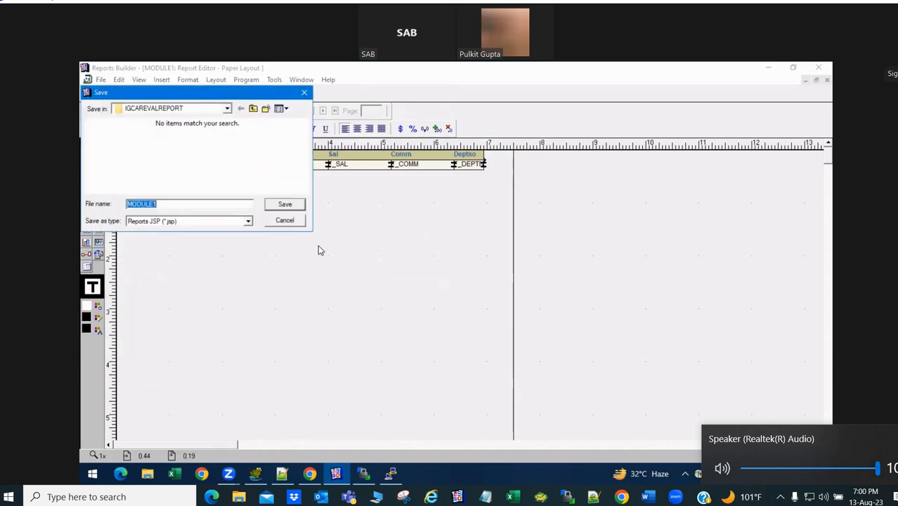
left_click_drag(185, 93, 278, 206)
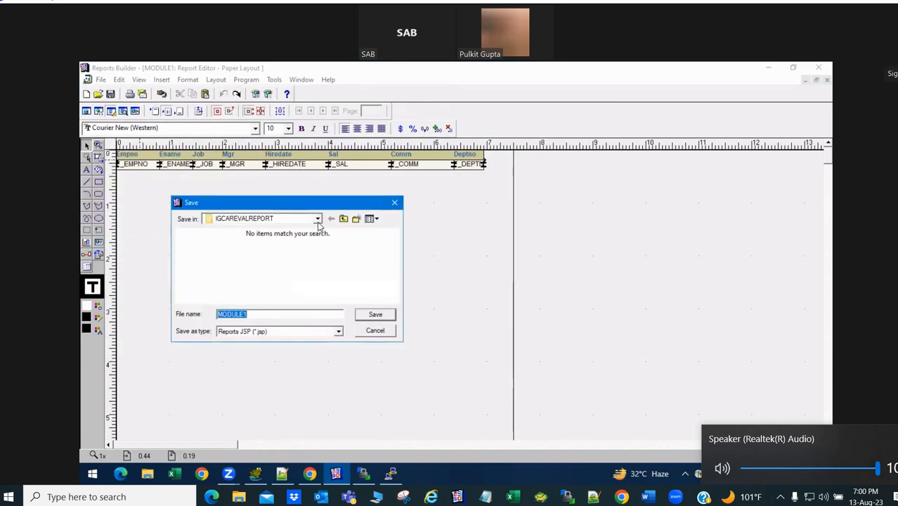
left_click(317, 220)
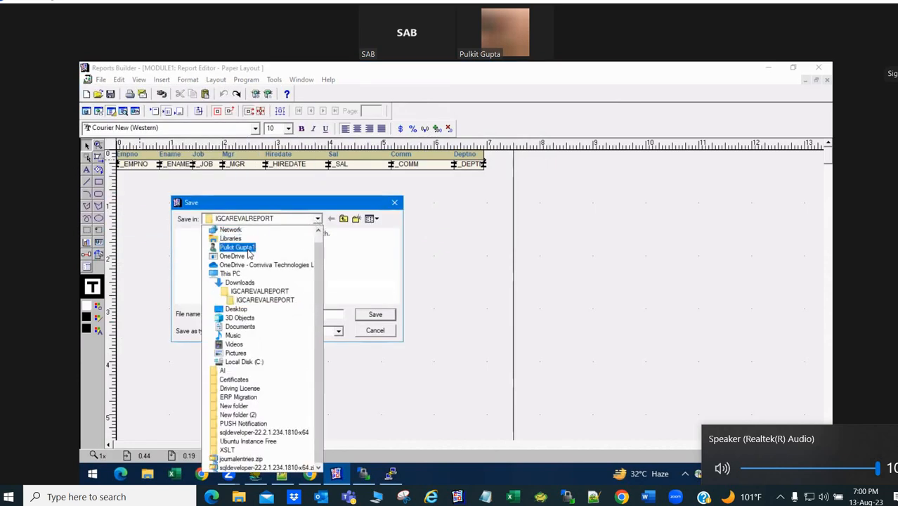
left_click(238, 309)
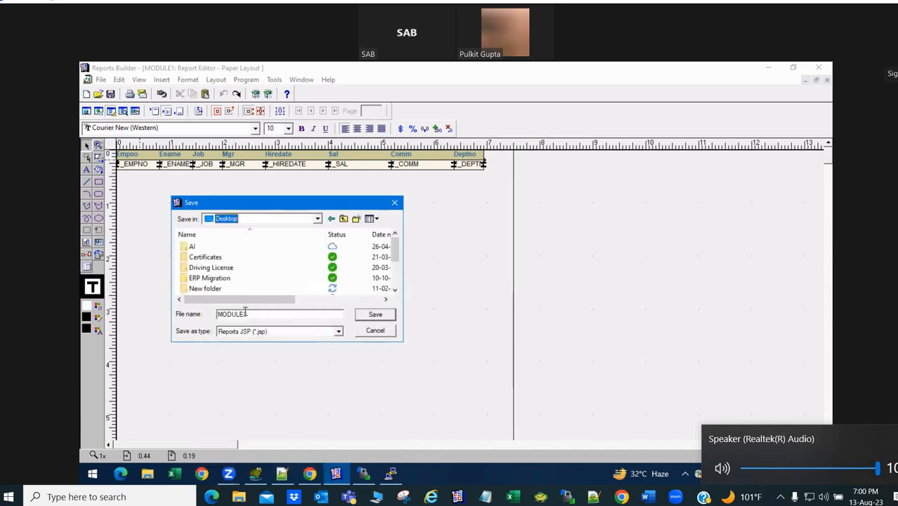
left_click(266, 316)
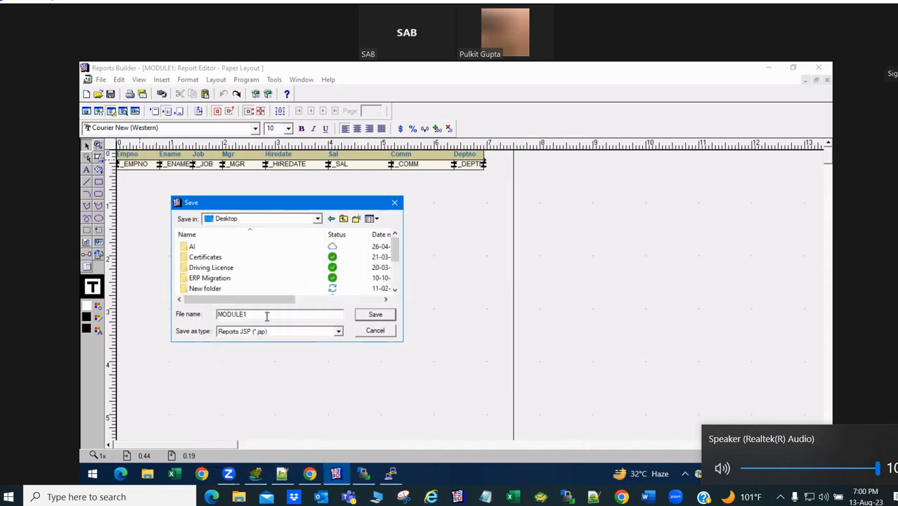
double_click(267, 316)
type("EMP")
left_click(265, 316)
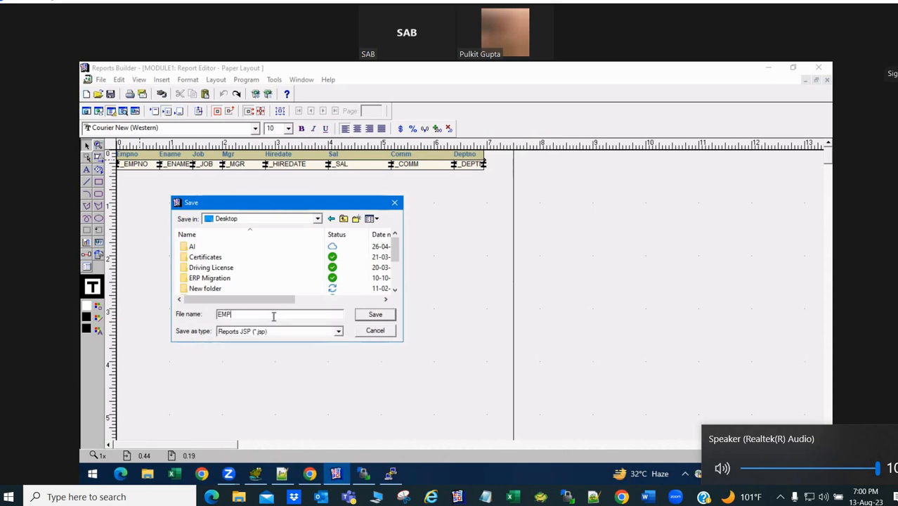
left_click(294, 331)
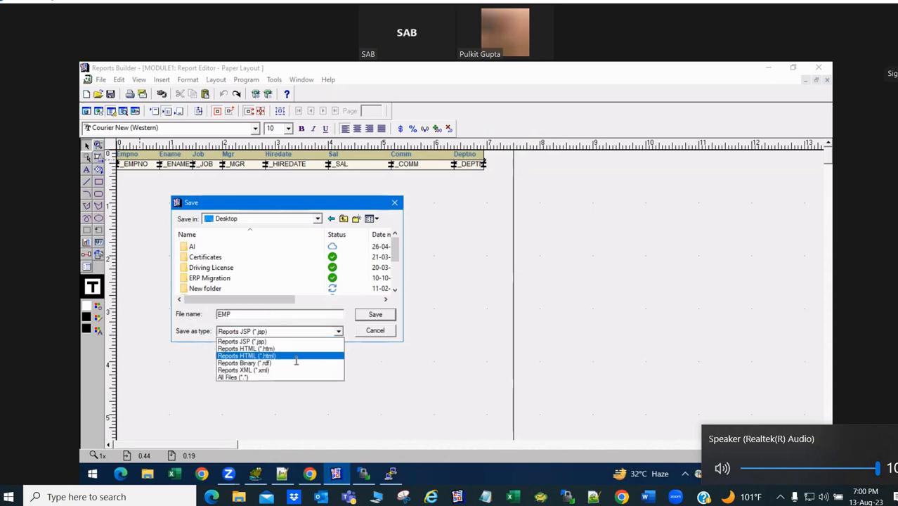
left_click(296, 361)
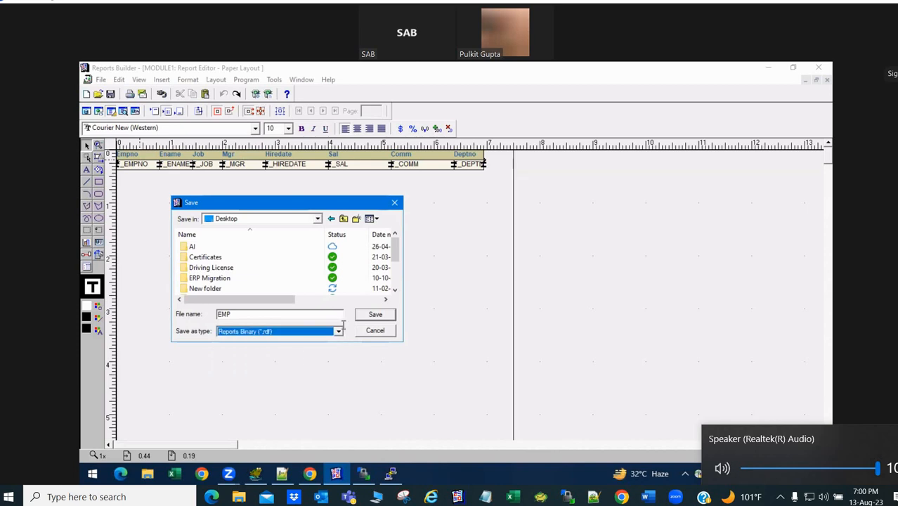
left_click(368, 317)
left_click(830, 474)
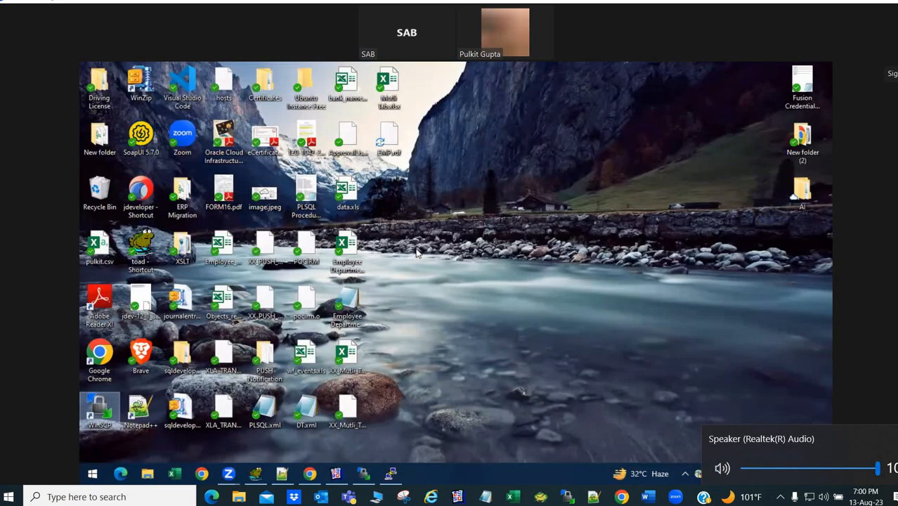
- Sort WinSCP's local Desktop panel by changed date, newest first
key("alt+Tab")
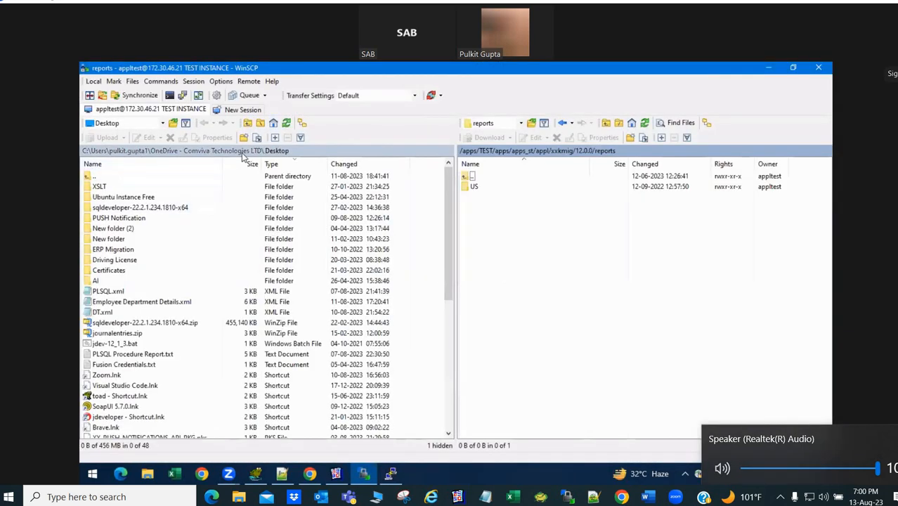
left_click(299, 164)
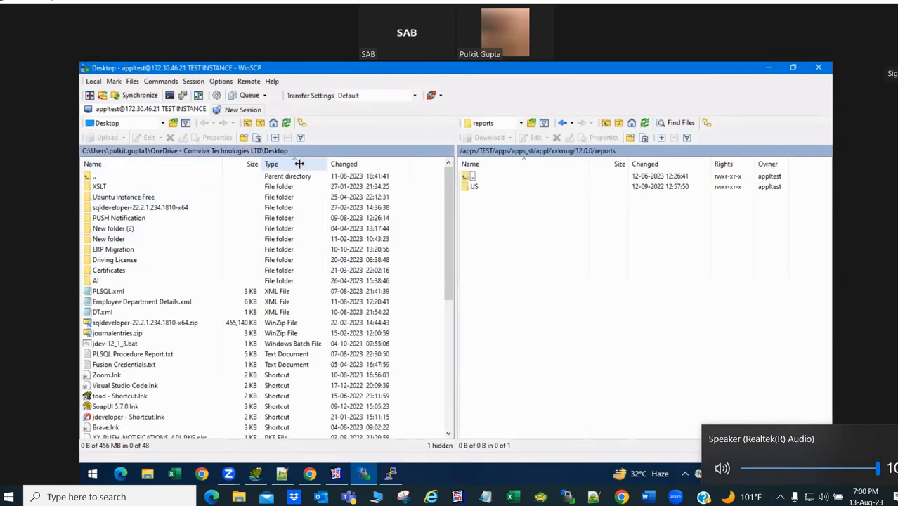
left_click(300, 164)
left_click(300, 164)
left_click(339, 164)
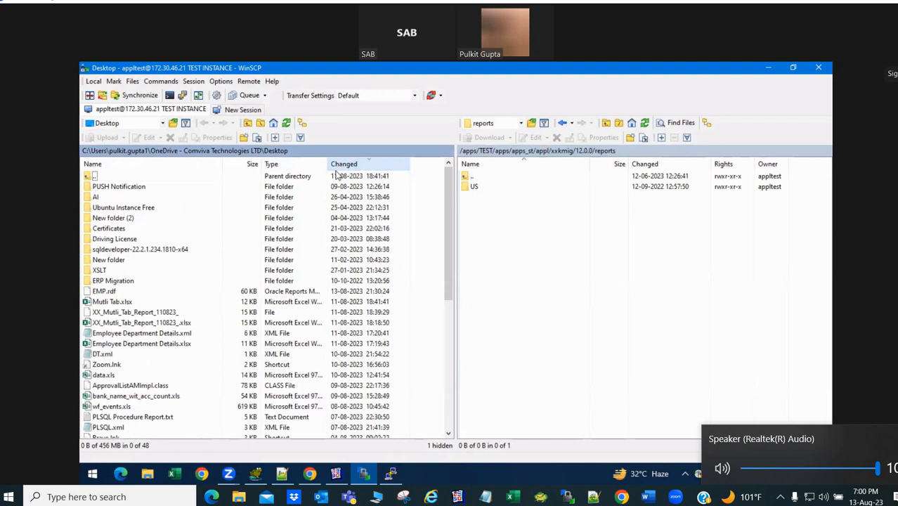
left_click_drag(128, 292, 154, 290)
left_click(153, 291)
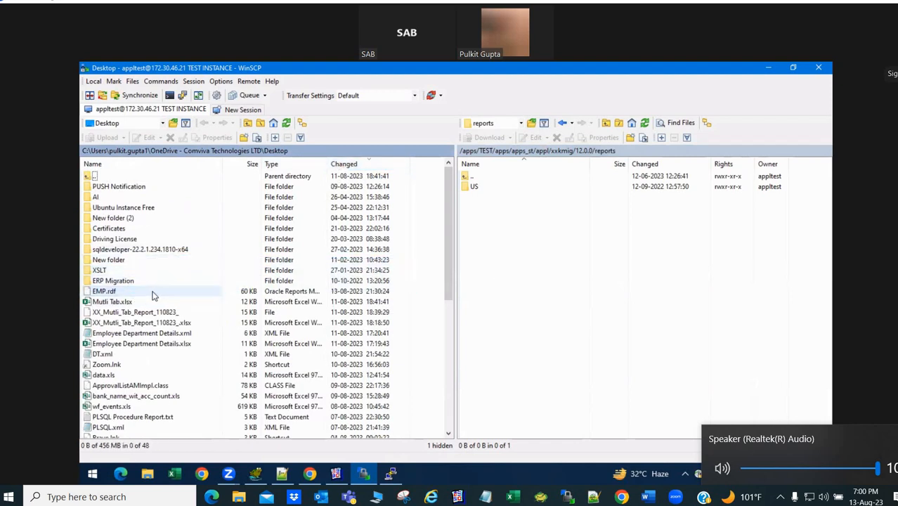
- Upload EMP.rdf from the Desktop into the server's reports/US folder
double_click(504, 189)
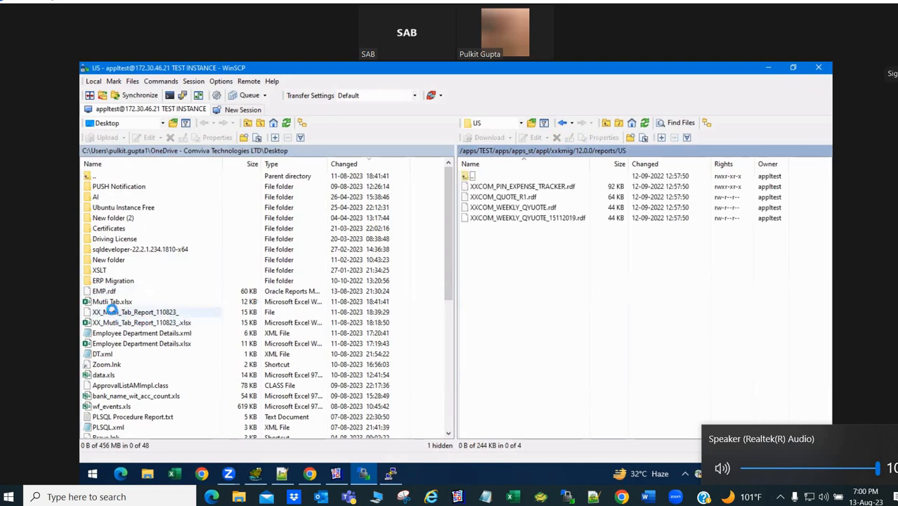
left_click_drag(107, 291, 567, 287)
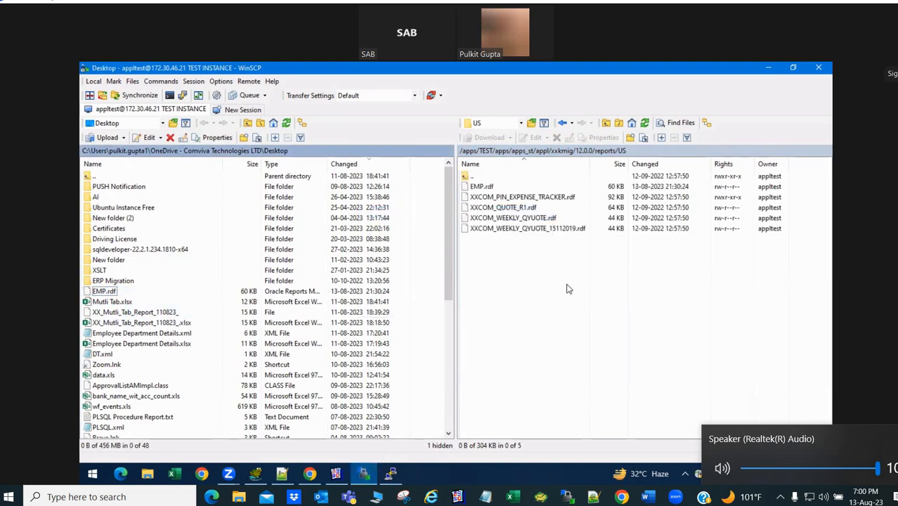
left_click(336, 475)
left_click(336, 475)
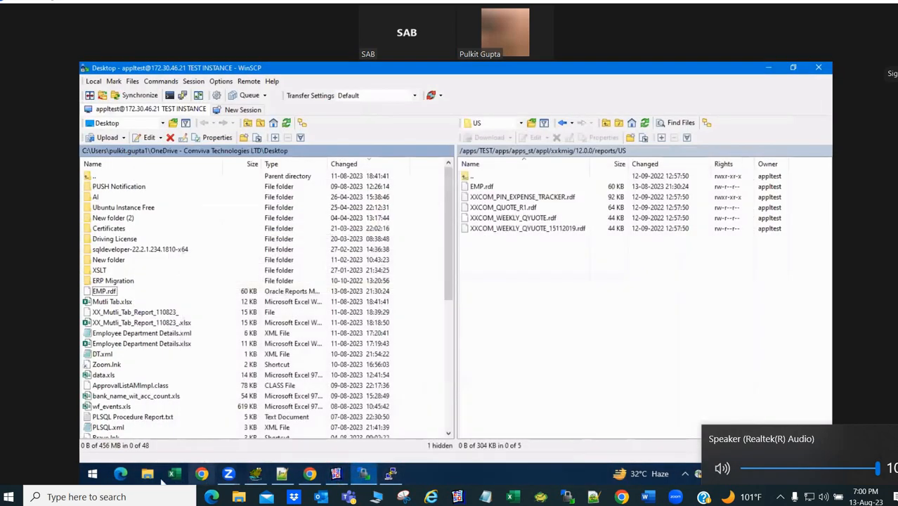
left_click(310, 476)
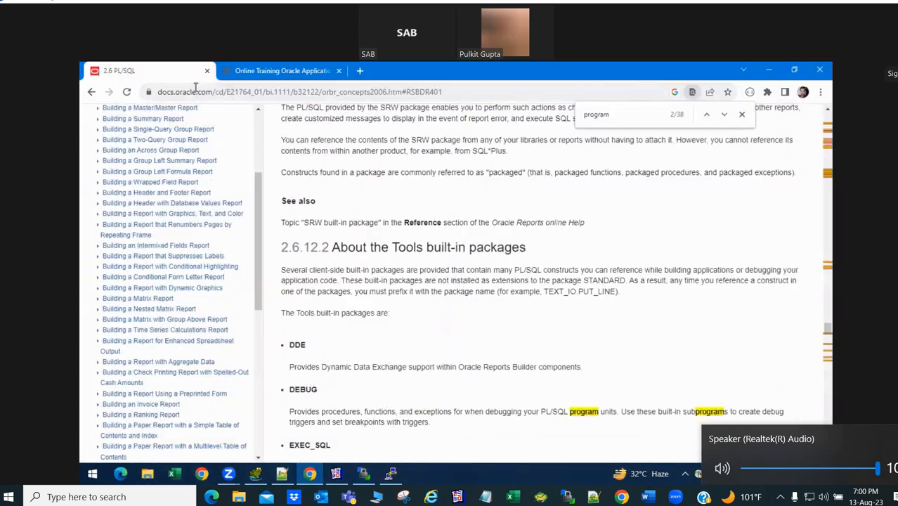
- Load the E-Business Suite site at cloneapp.comviva.com on port 8000
left_click(198, 95)
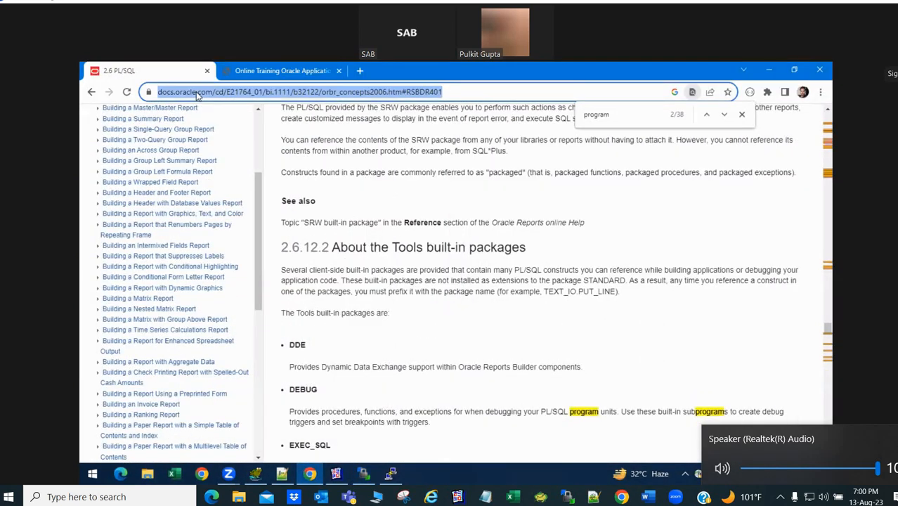
type("clone")
key("Return")
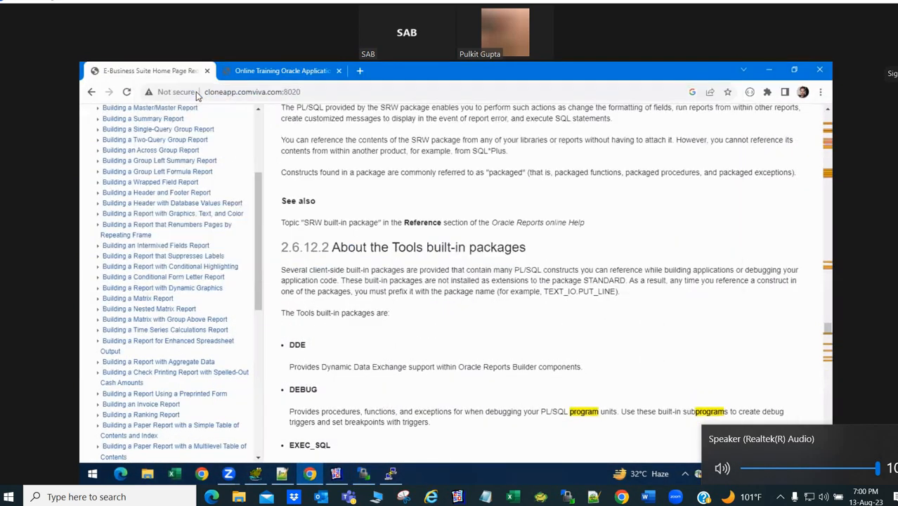
key("ctrl+l")
type("clone")
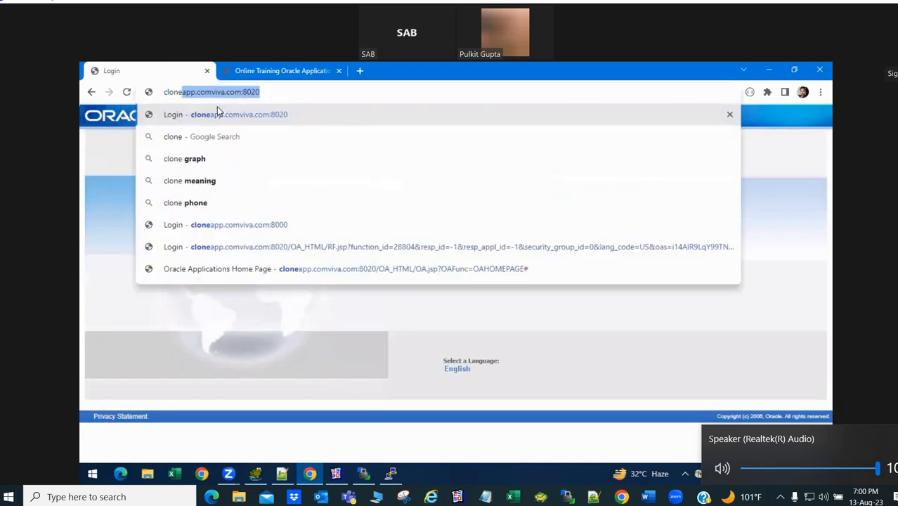
key("End")
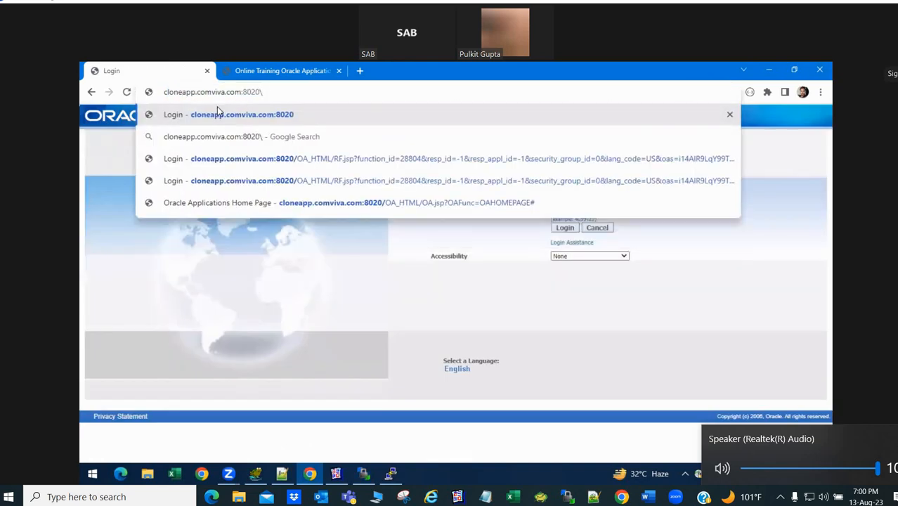
key("BackSpace")
key("BackSpace")
type("00")
key("Return")
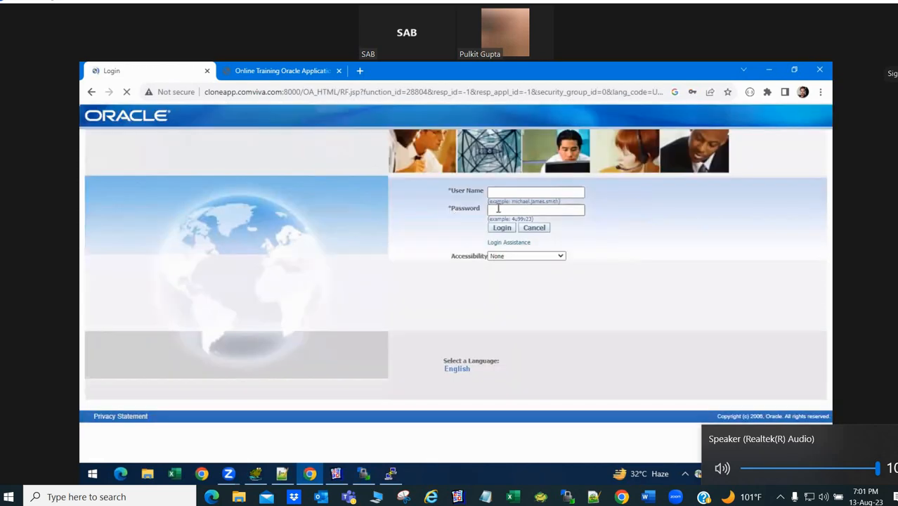
- Sign in as sysadmin with the administrator password
left_click(511, 192)
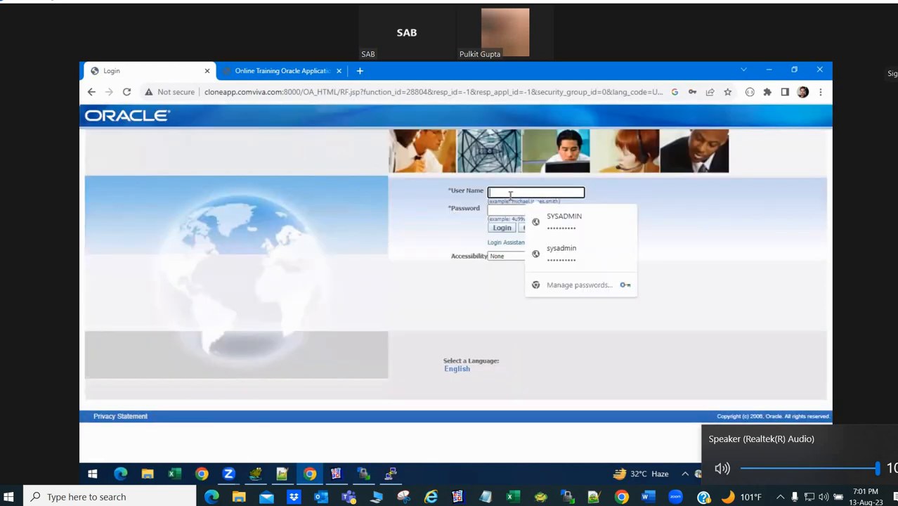
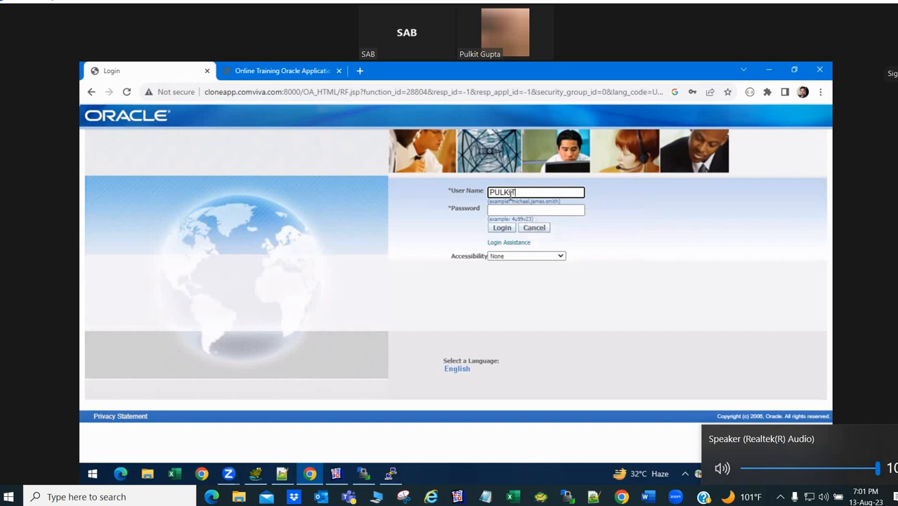
key("ctrl+a")
type("sysadmin")
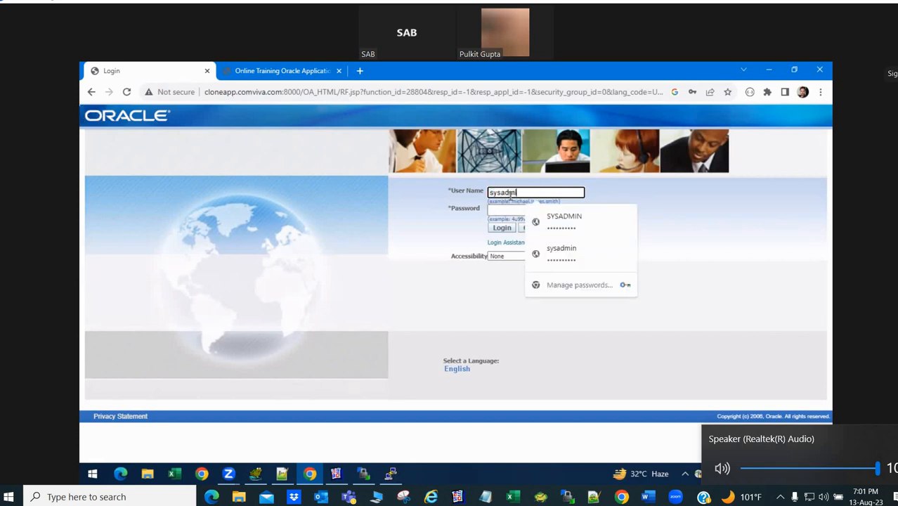
key("Tab")
type("•")
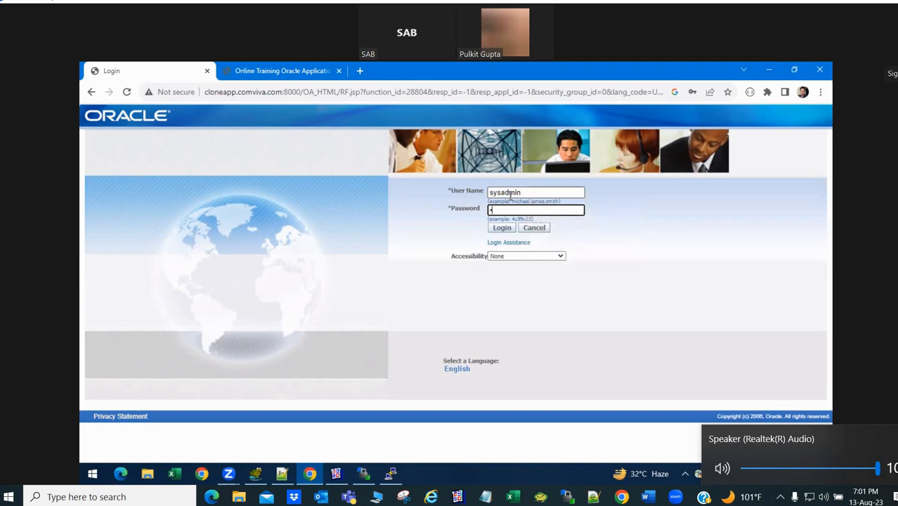
type("•••••••")
key("Return")
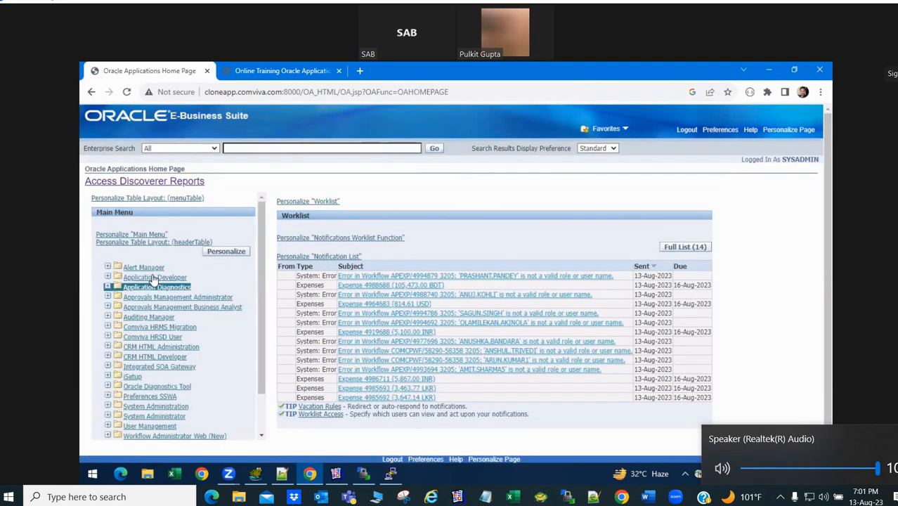
- Launch Forms through Application Developer > Profile by running the downloaded frmservlet.jnlp
left_click(151, 286)
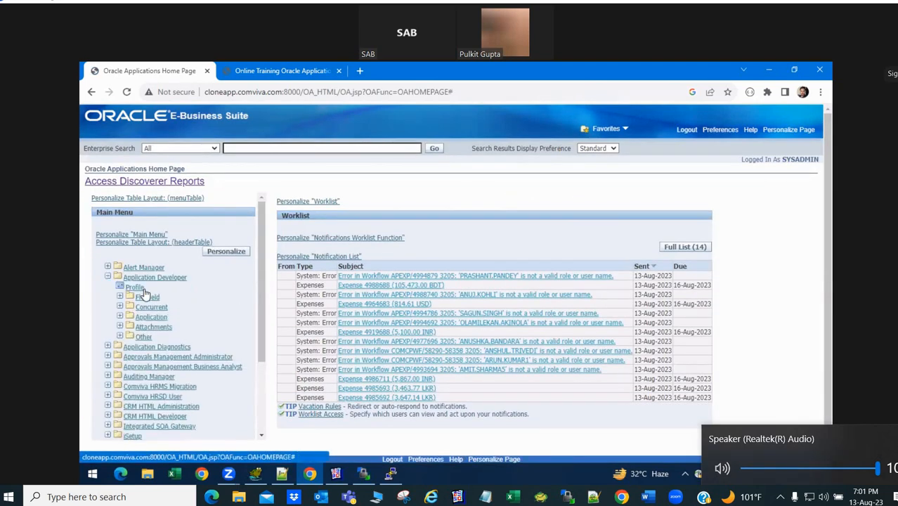
left_click(138, 293)
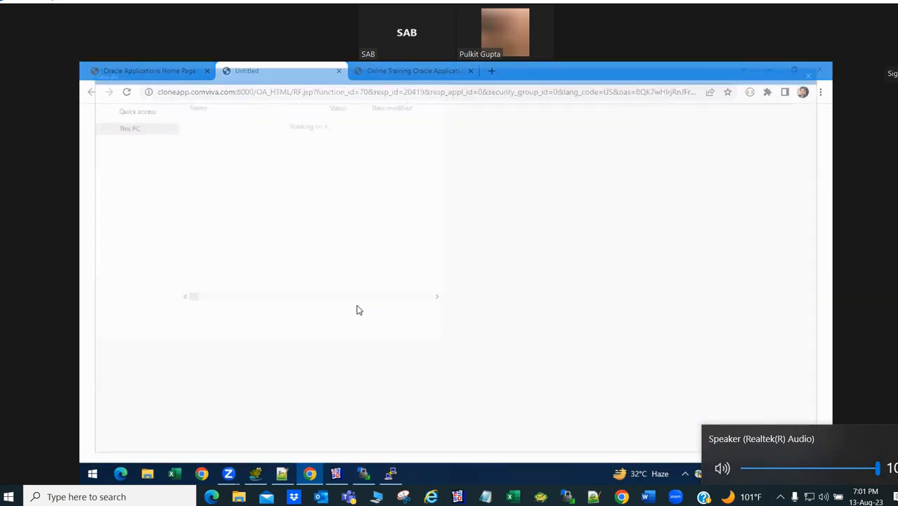
left_click(480, 405)
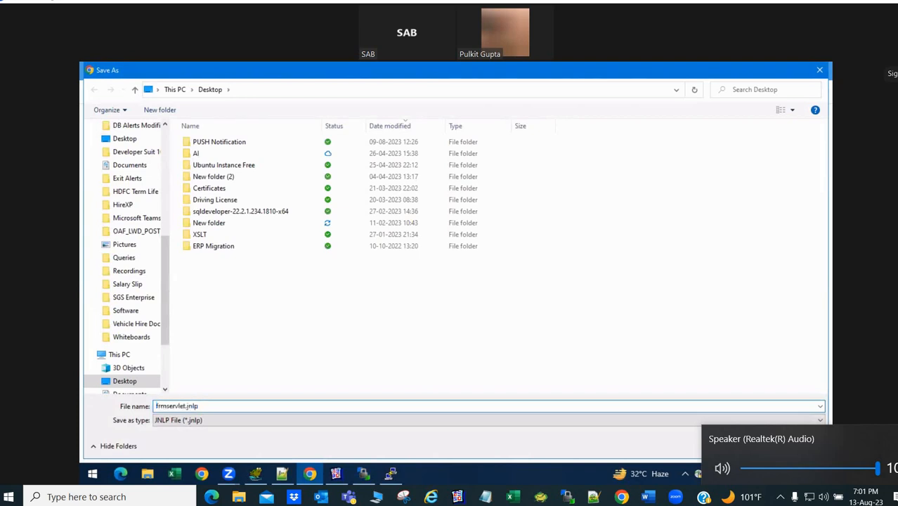
key("Return")
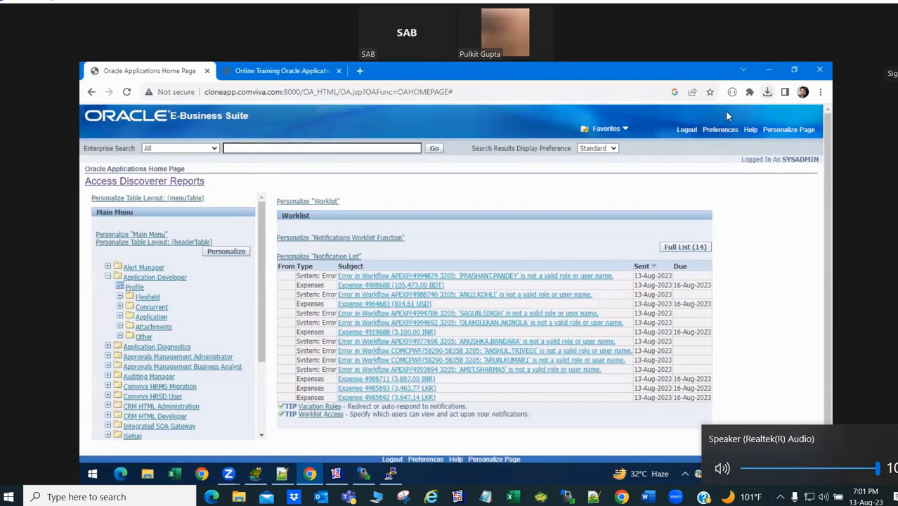
left_click(767, 92)
left_click(671, 159)
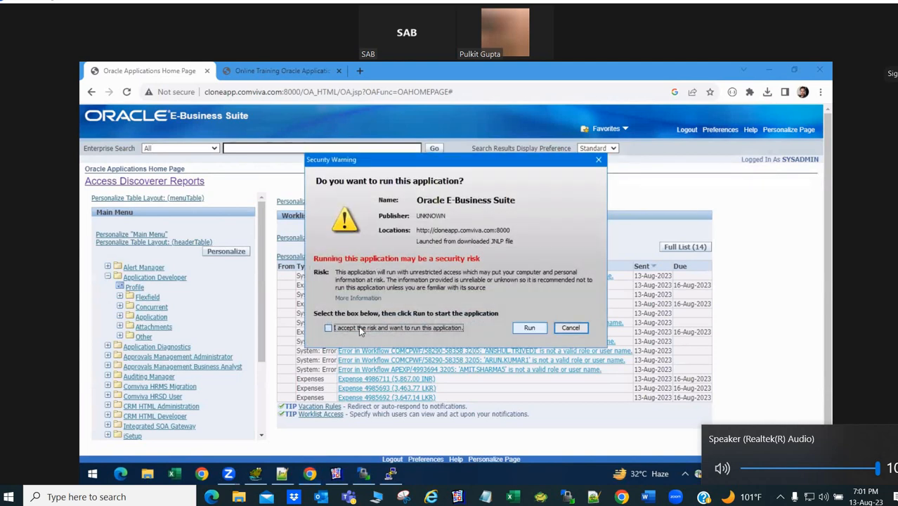
left_click(358, 327)
left_click(526, 326)
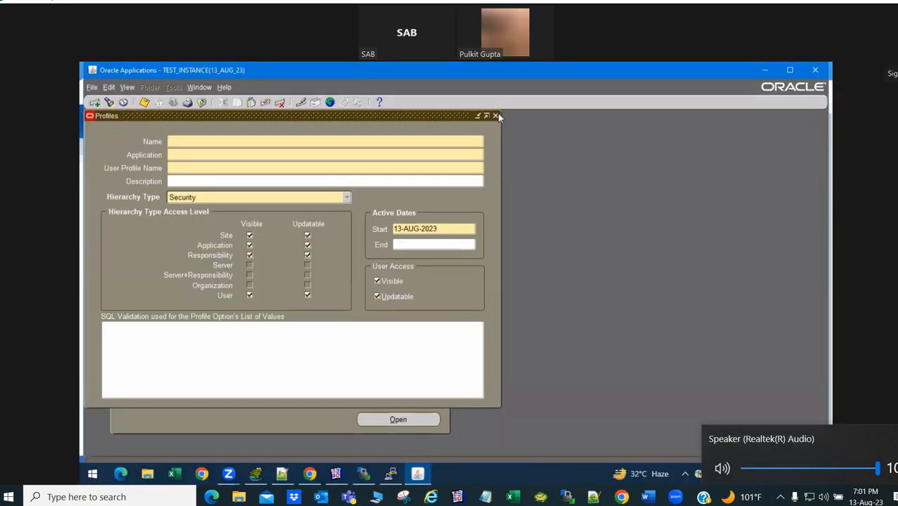
left_click(496, 117)
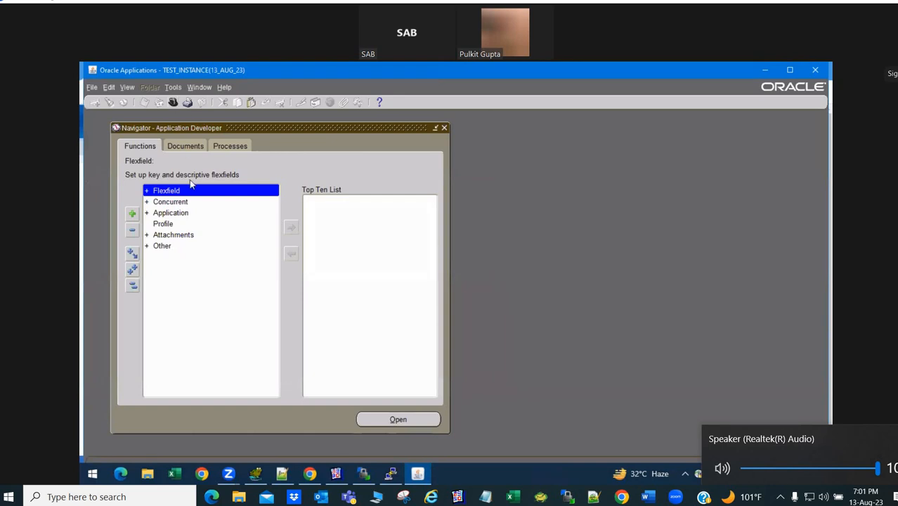
- Open the Executable form and enter XXEMP as executable and short name
double_click(181, 202)
key("Down")
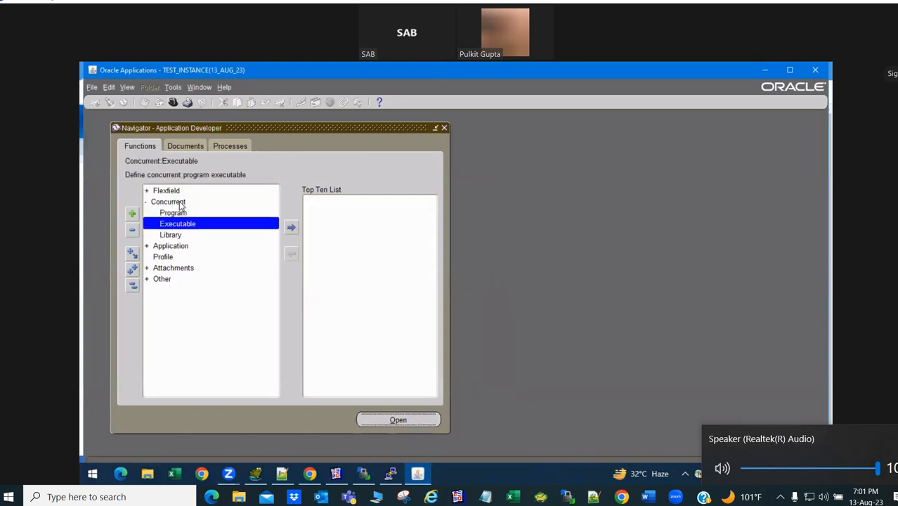
key("Return")
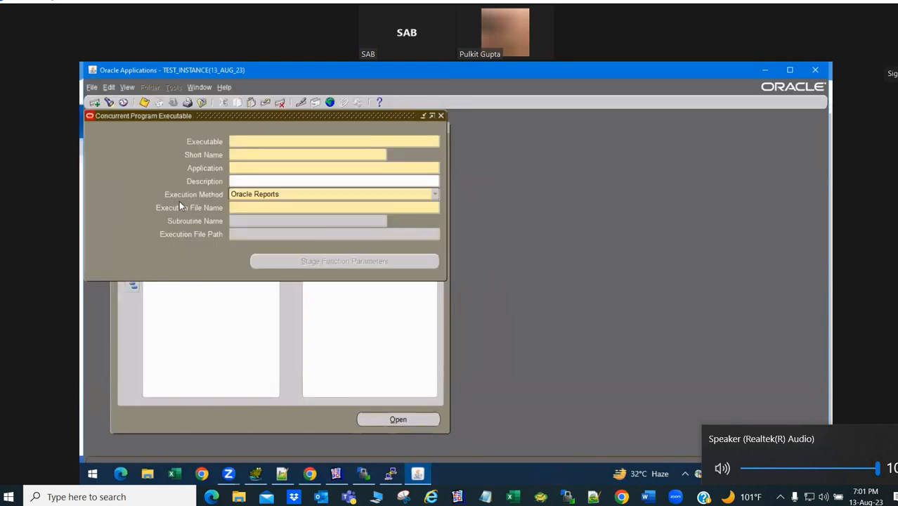
type("XXEMP")
key("Tab")
type("XXEMP")
- Set application Kmig Custom Application and execution file EMP, then save the executable
key("Tab")
key("Tab")
key("Tab")
key("Tab")
type("EM")
key("shift+Tab")
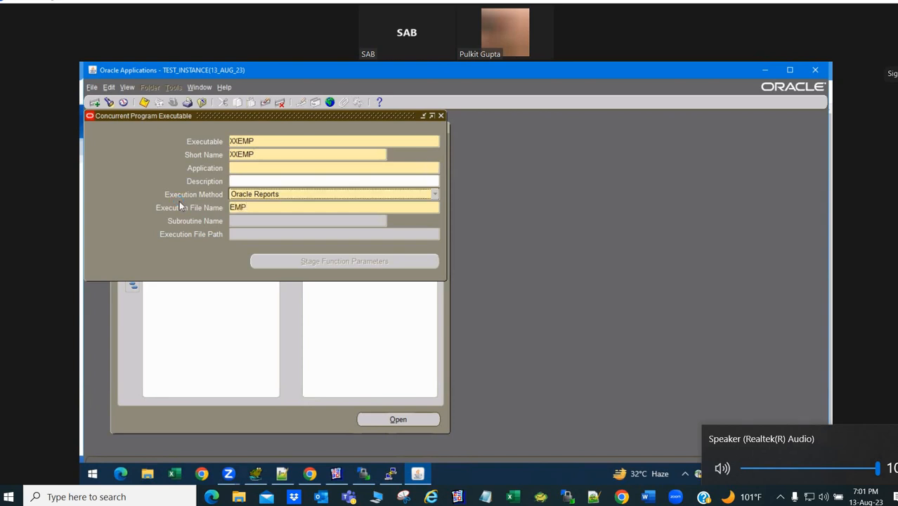
key("shift+Tab")
key("shift+Tab")
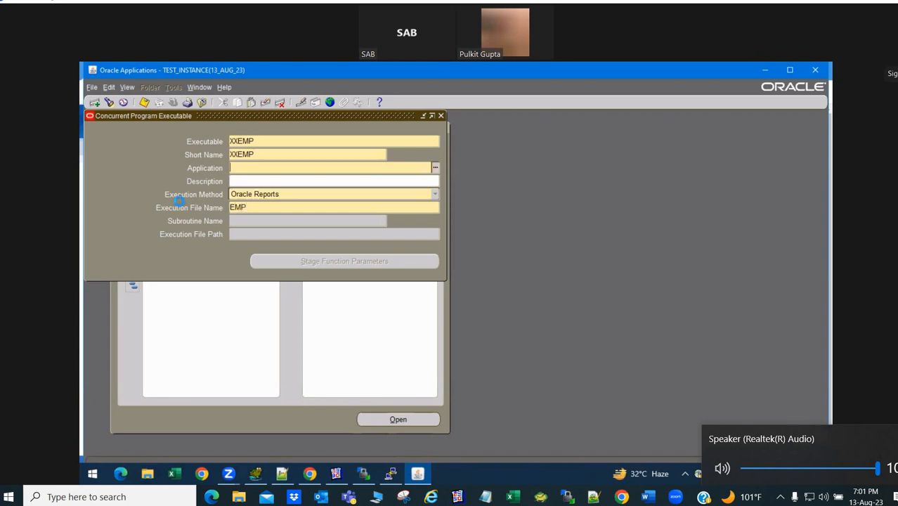
type("Kmig")
key("Tab")
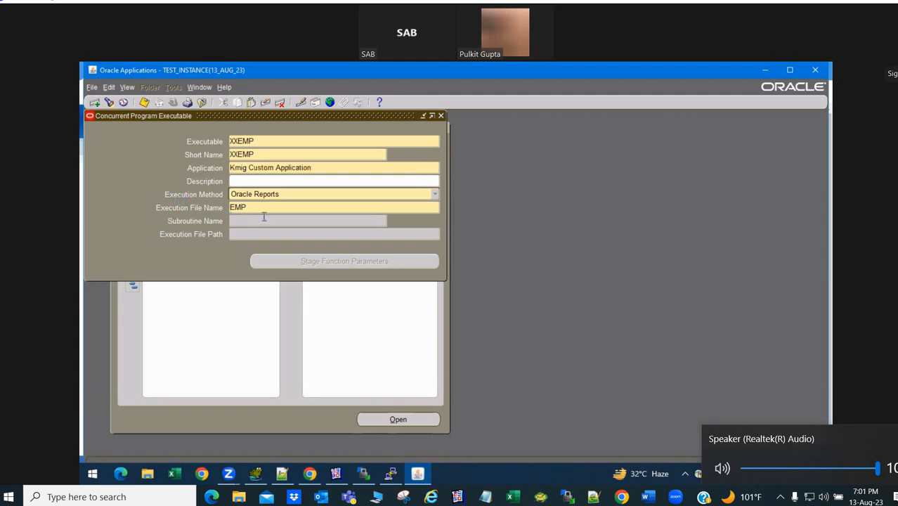
key("ctrl+s")
double_click(264, 142)
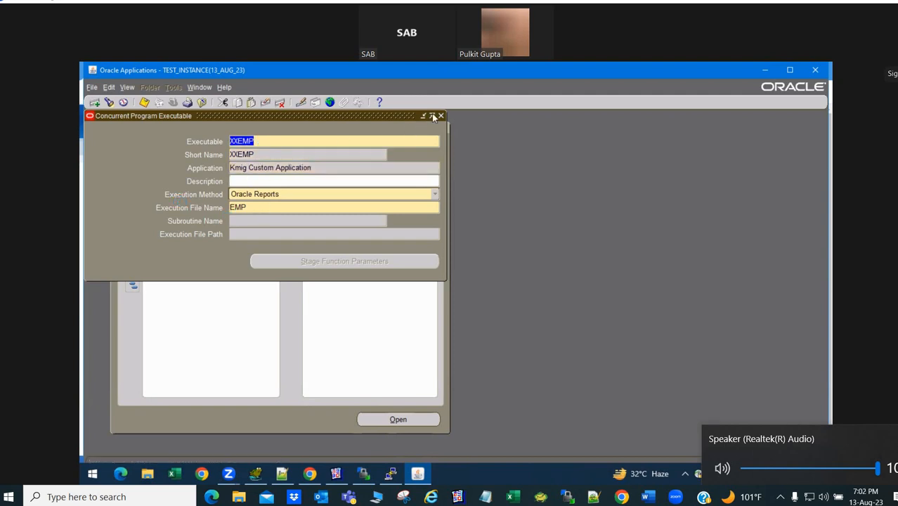
left_click(441, 116)
- Define concurrent program XX EMP with short name XXEMP, application Kmig, executable XXEMP
key("Up")
key("Return")
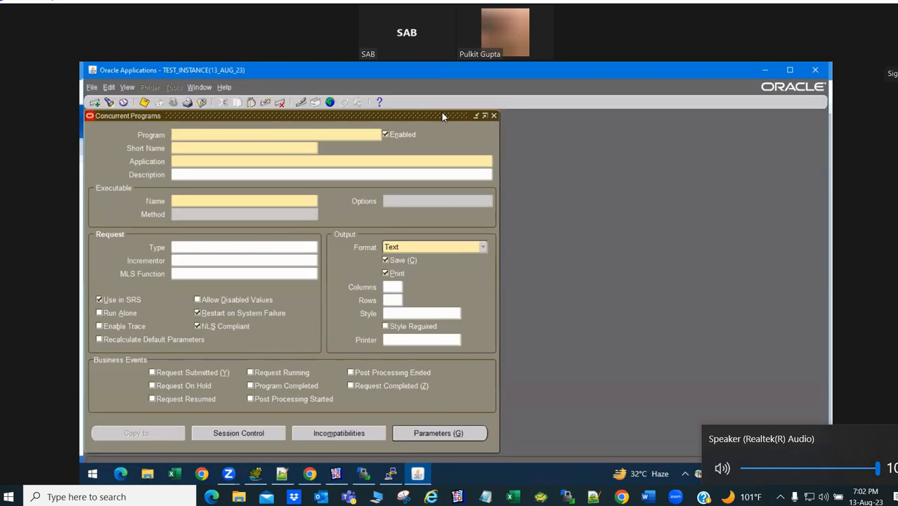
type("XX EMP")
key("Tab")
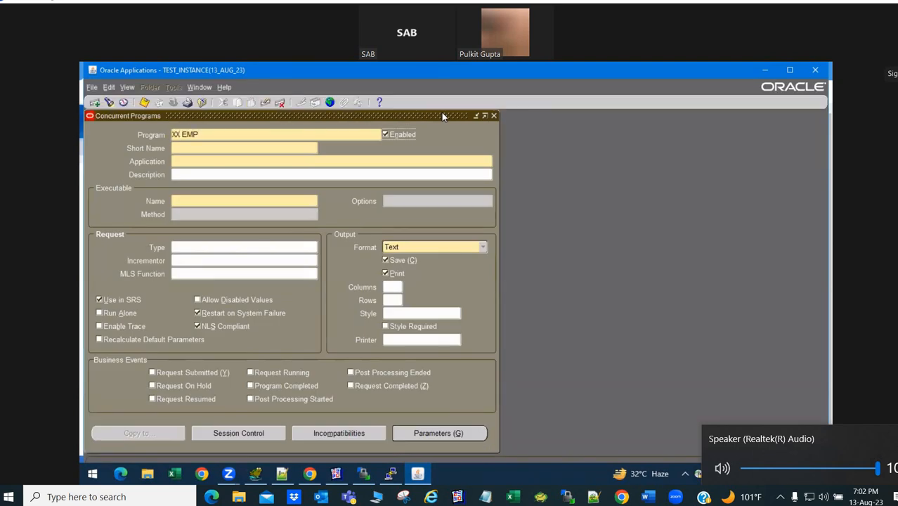
type("XXEMP")
key("Tab")
type("Kmig")
key("Tab")
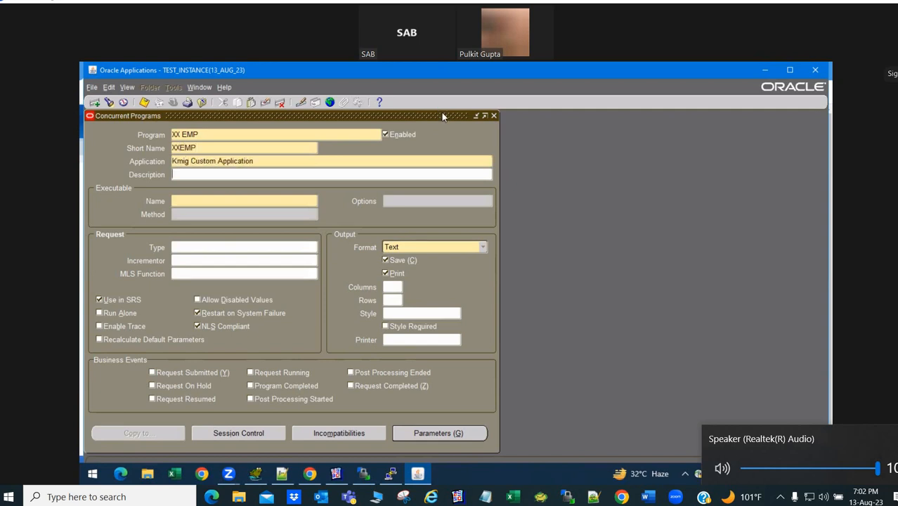
type("XXEMP")
key("Tab")
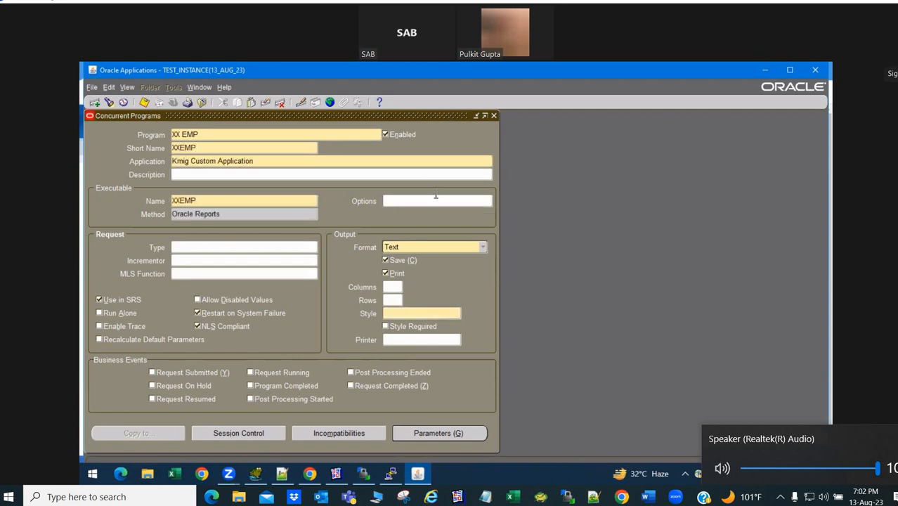
- Keep Text as the program's output format and bring Reports Builder forward
left_click(445, 247)
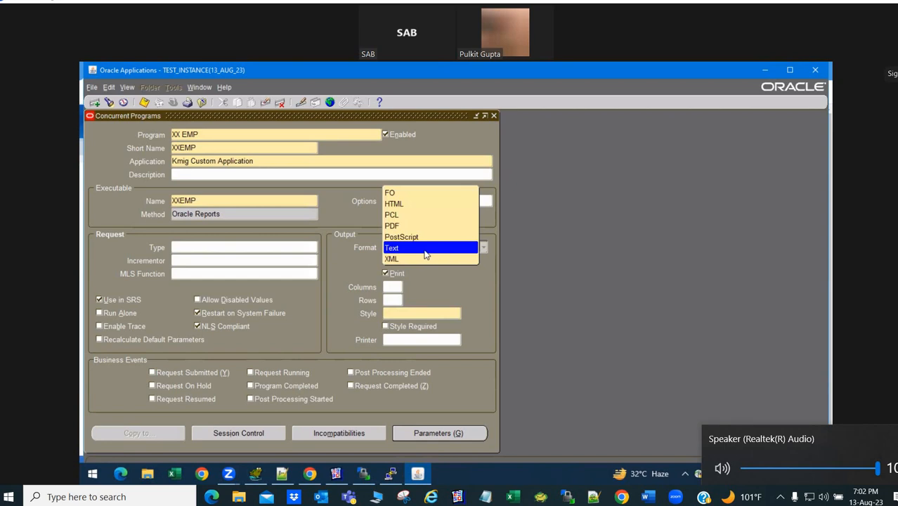
left_click(426, 249)
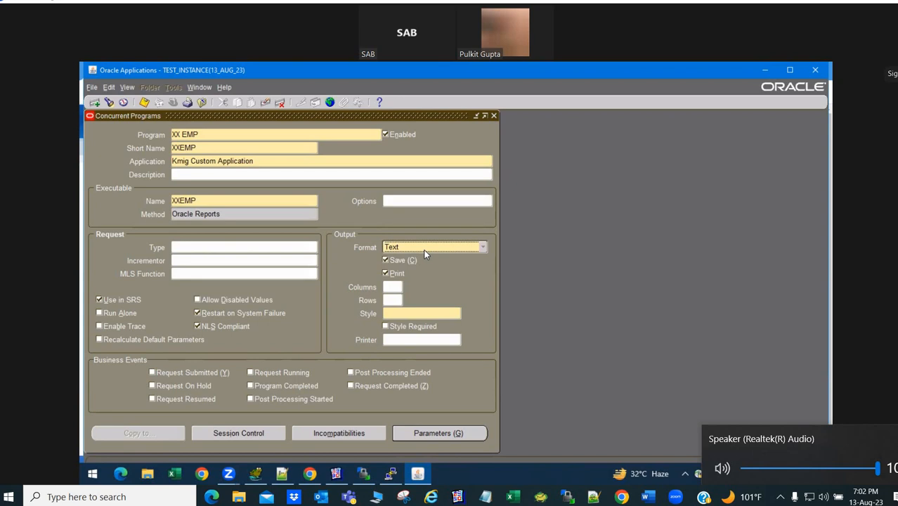
left_click(336, 474)
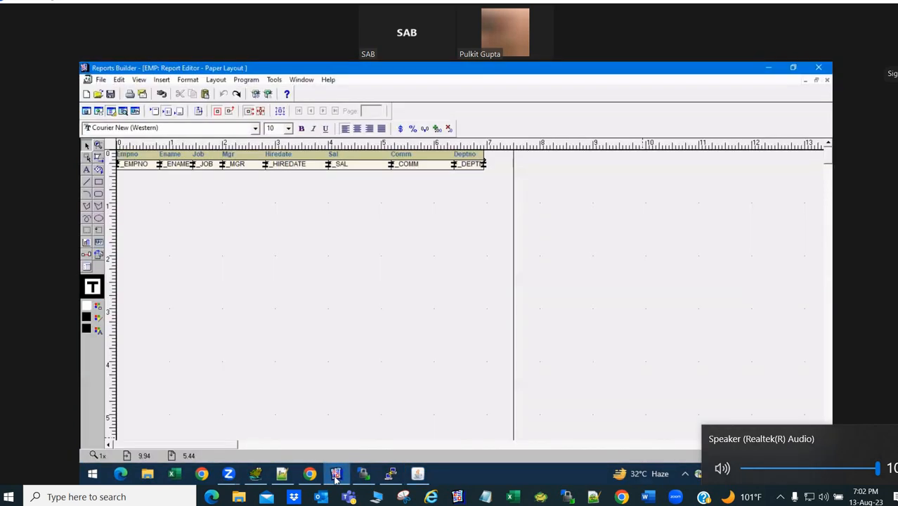
left_click(336, 474)
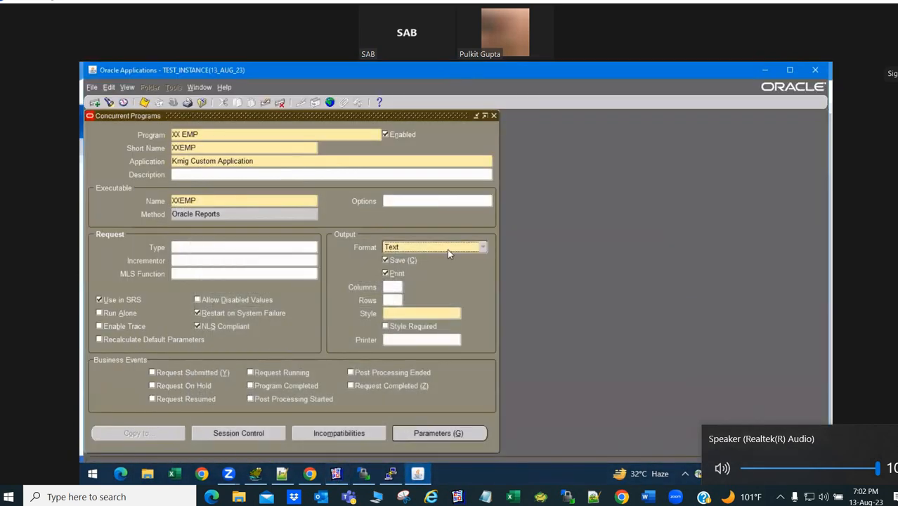
left_click(448, 249)
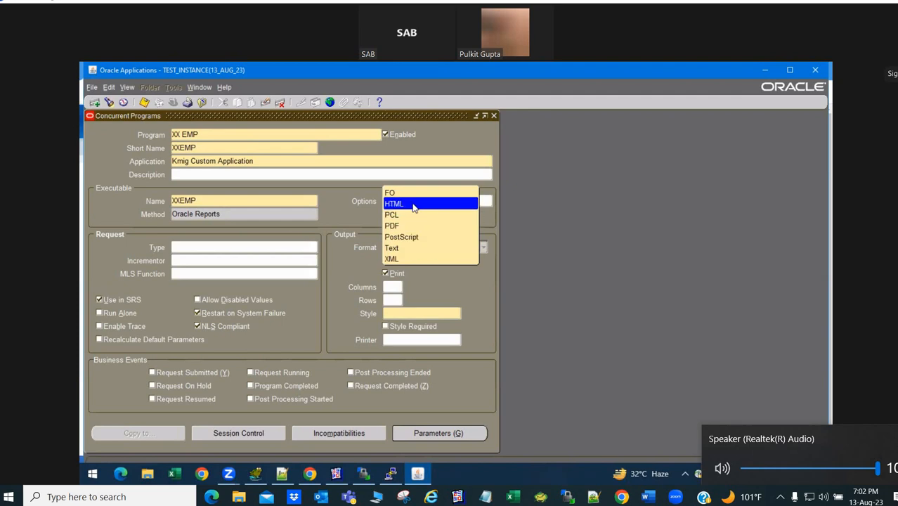
key("alt+Tab")
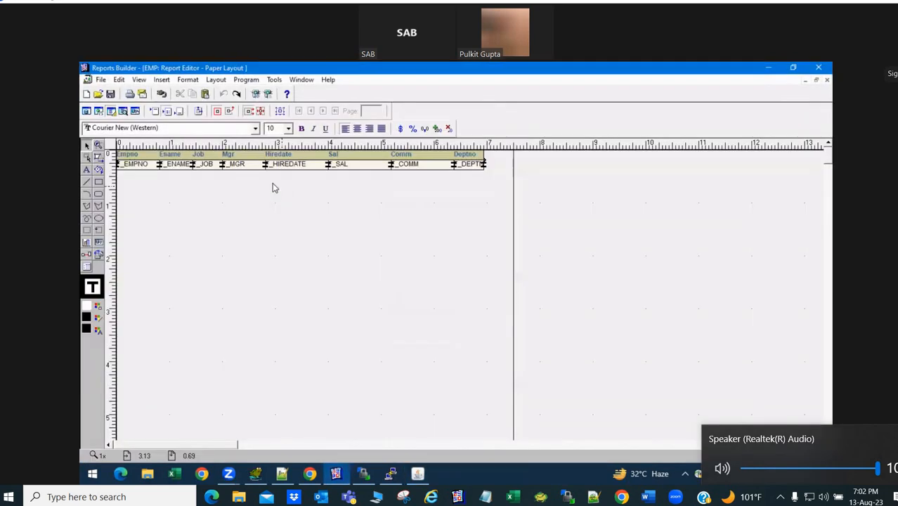
left_click(99, 111)
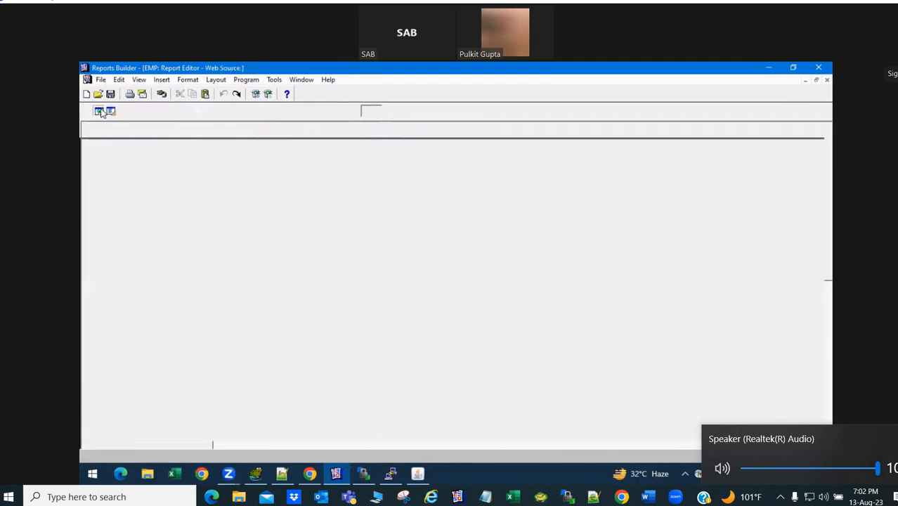
left_click(86, 111)
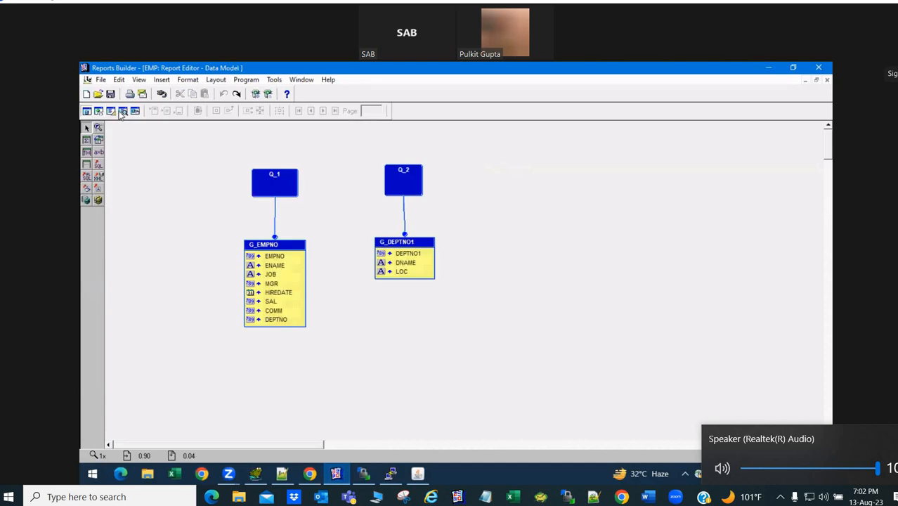
right_click(130, 183)
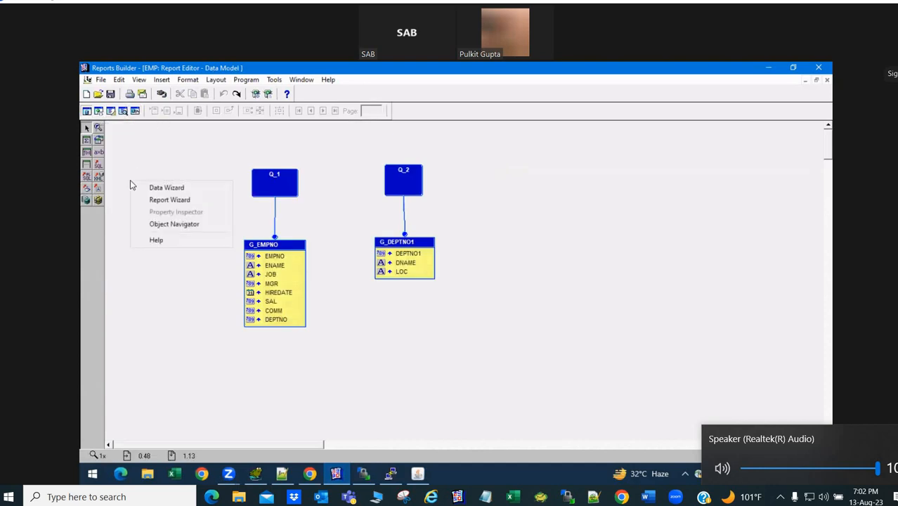
left_click(175, 195)
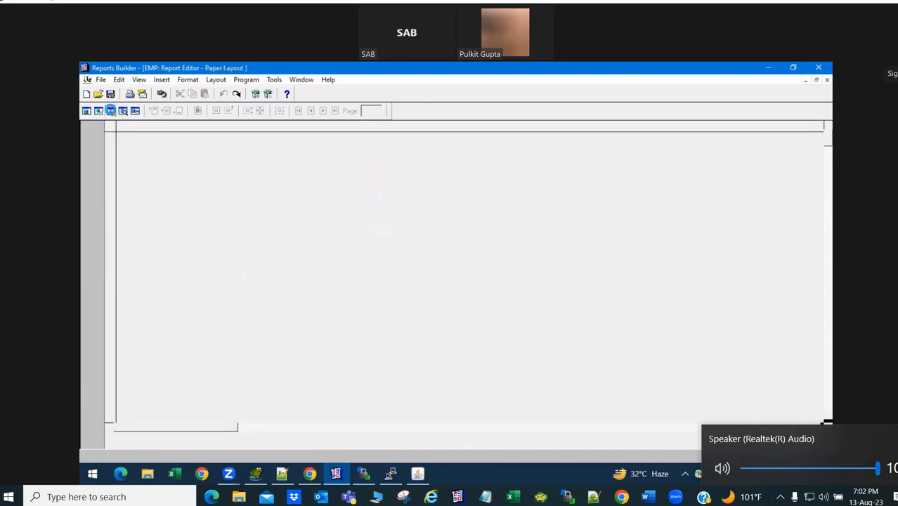
- Rerun the Report Wizard on EMP with both web and paper layouts, Tabular style, and the Beige template
right_click(182, 209)
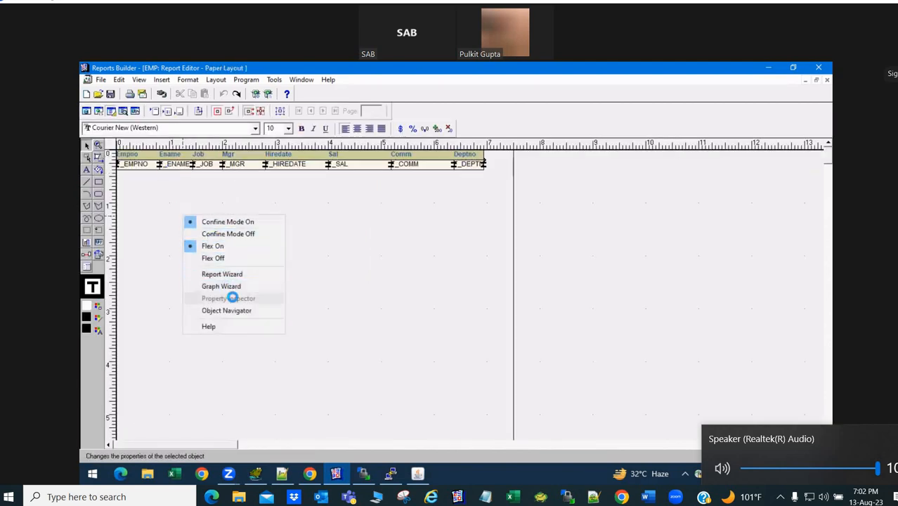
left_click(232, 275)
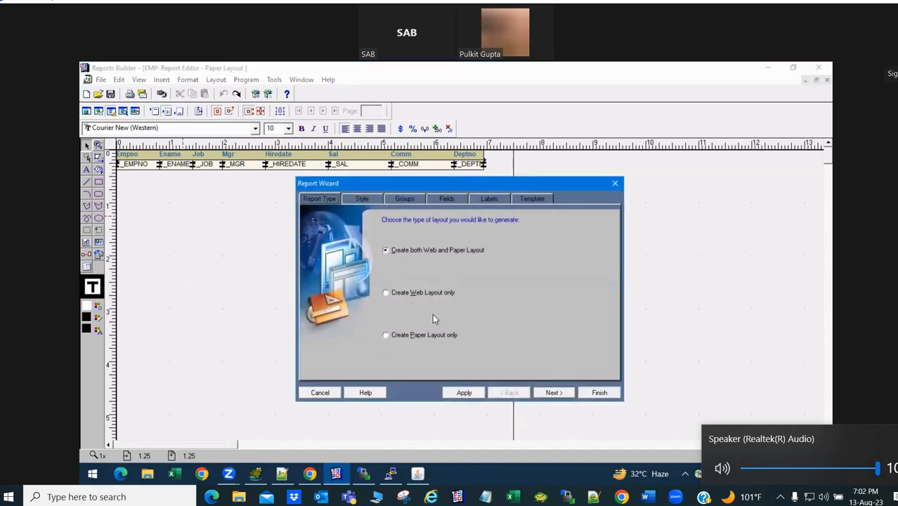
left_click(554, 388)
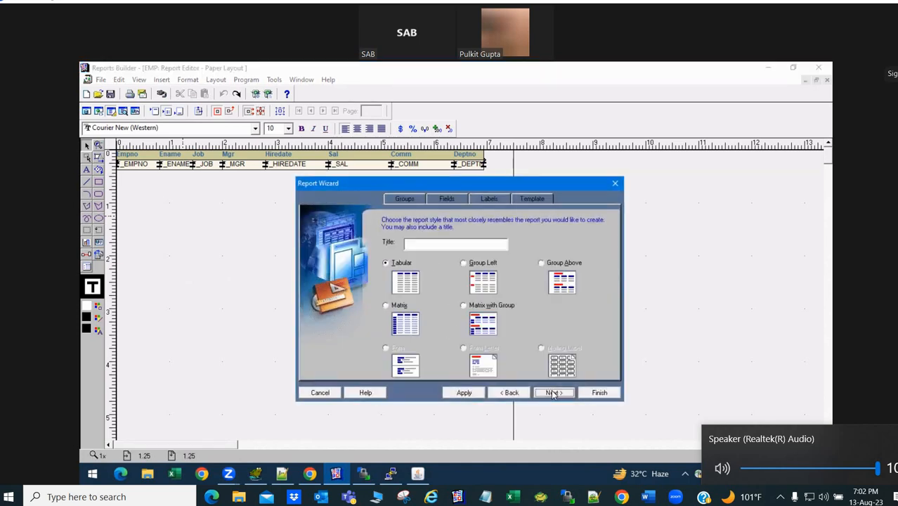
left_click(554, 393)
left_click(554, 393)
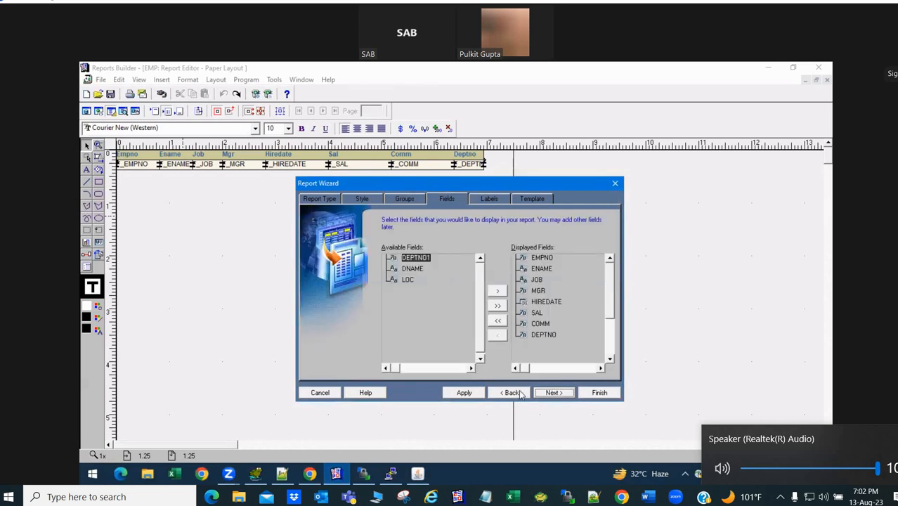
left_click(520, 393)
left_click(549, 394)
left_click(525, 395)
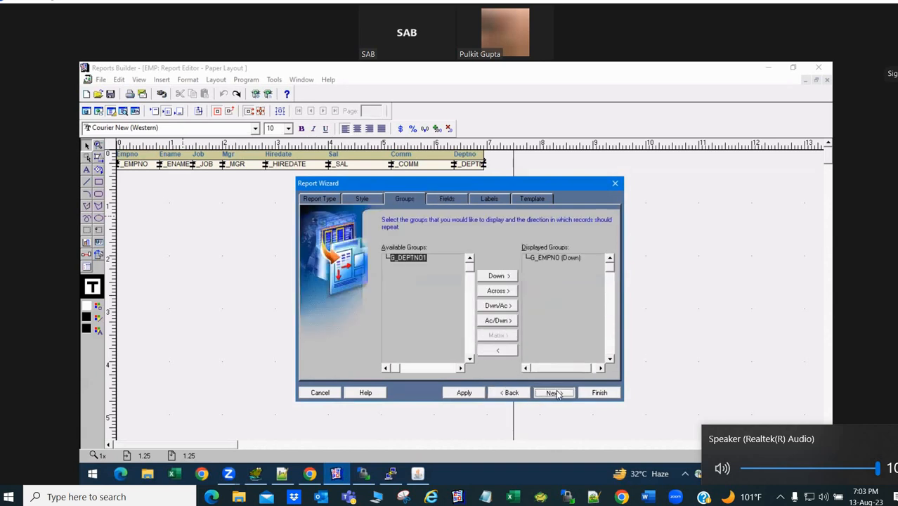
left_click(553, 393)
left_click(555, 393)
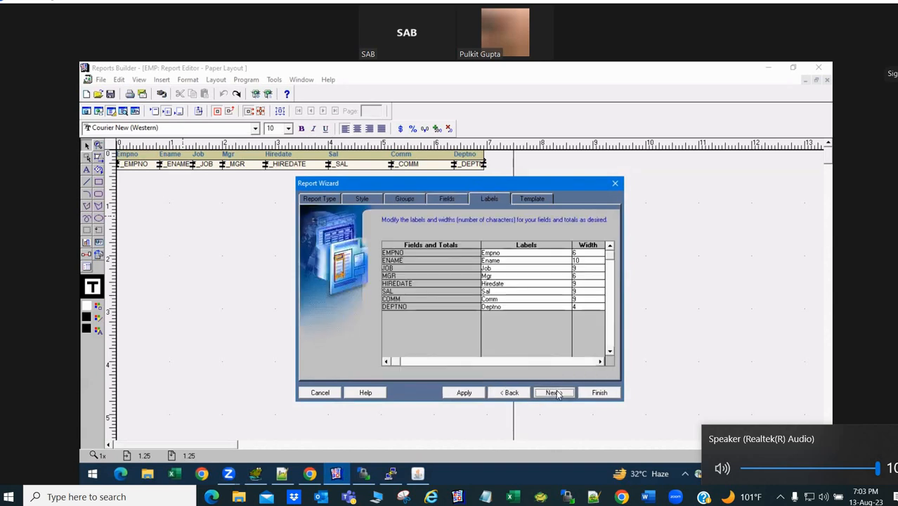
left_click(555, 394)
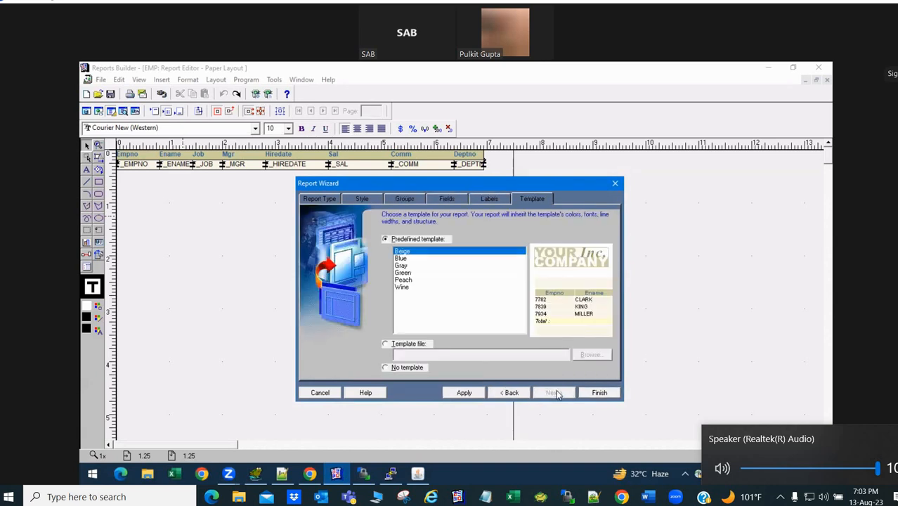
left_click(599, 393)
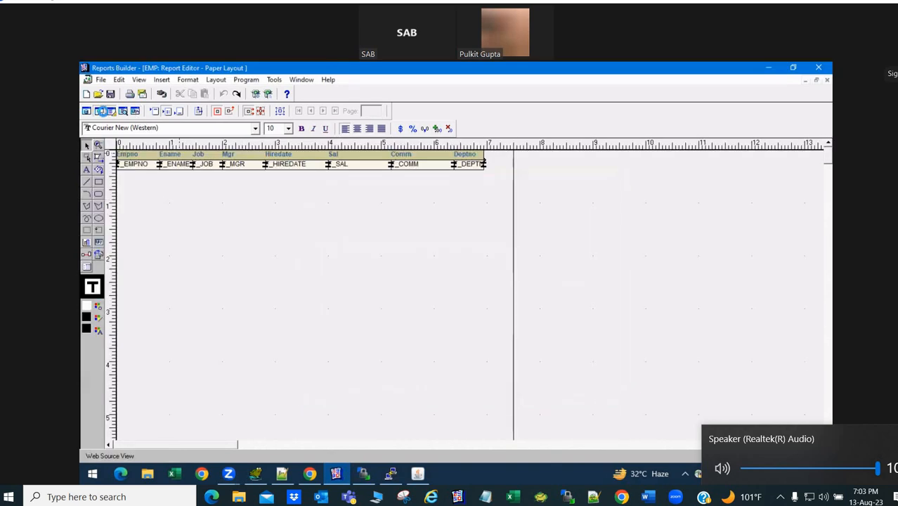
left_click(103, 111)
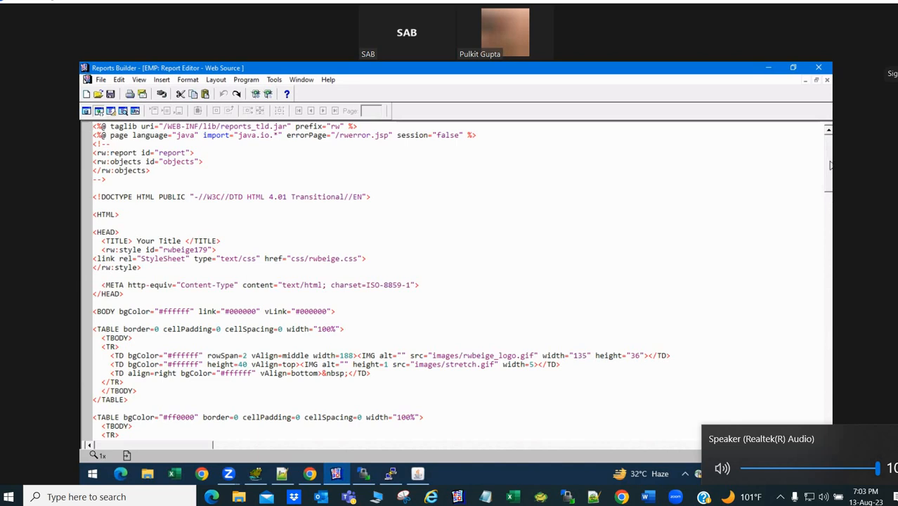
left_click_drag(828, 165, 829, 131)
left_click(110, 110)
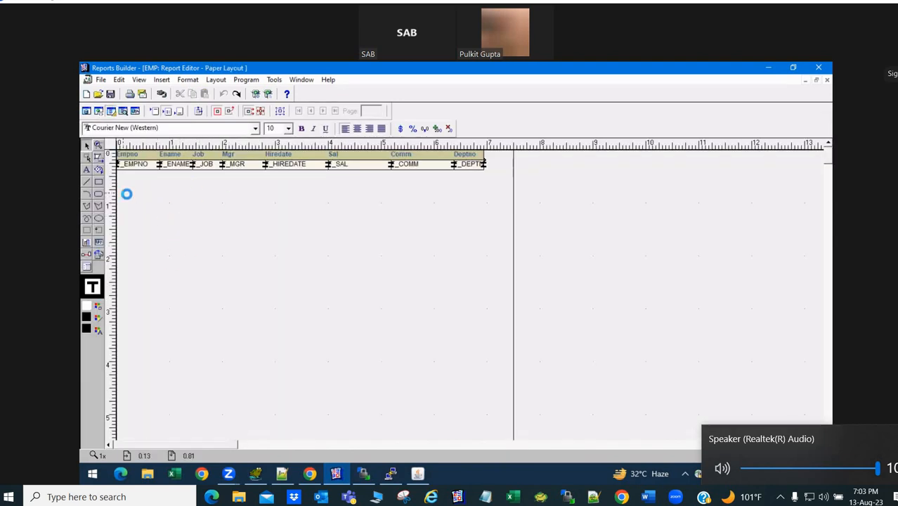
- Back in Oracle Applications, confirm the program's output format stays Text
key("alt+Tab")
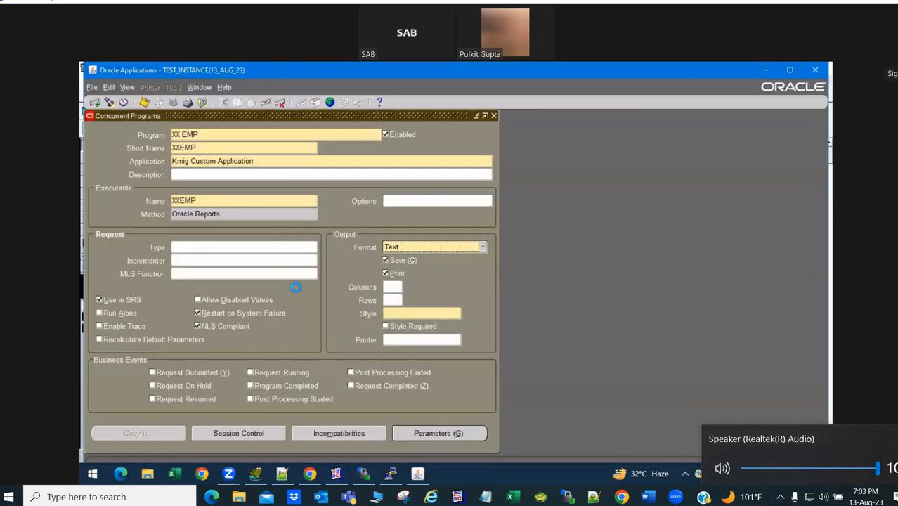
left_click(451, 246)
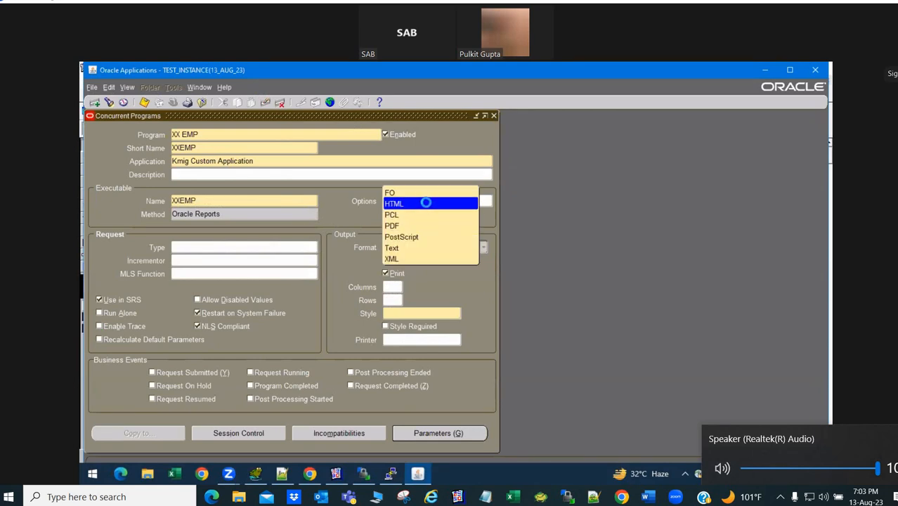
left_click(462, 300)
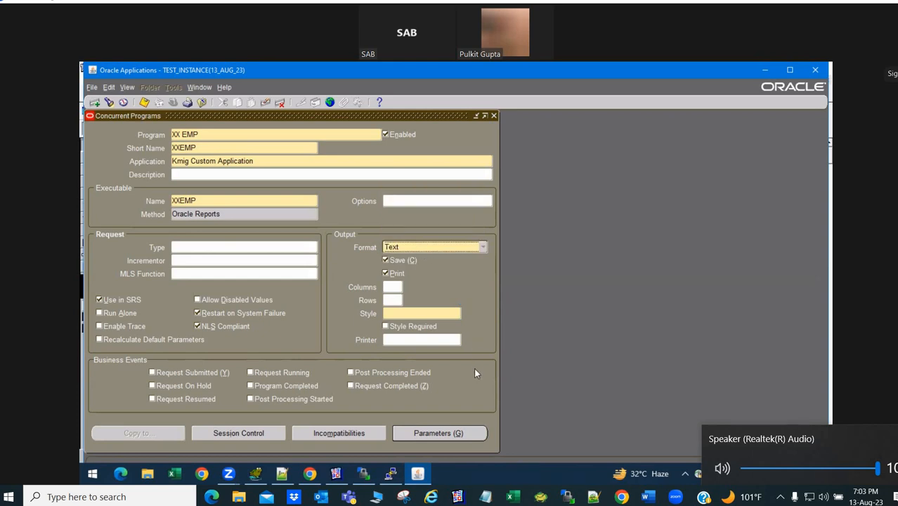
key("ctrl+s")
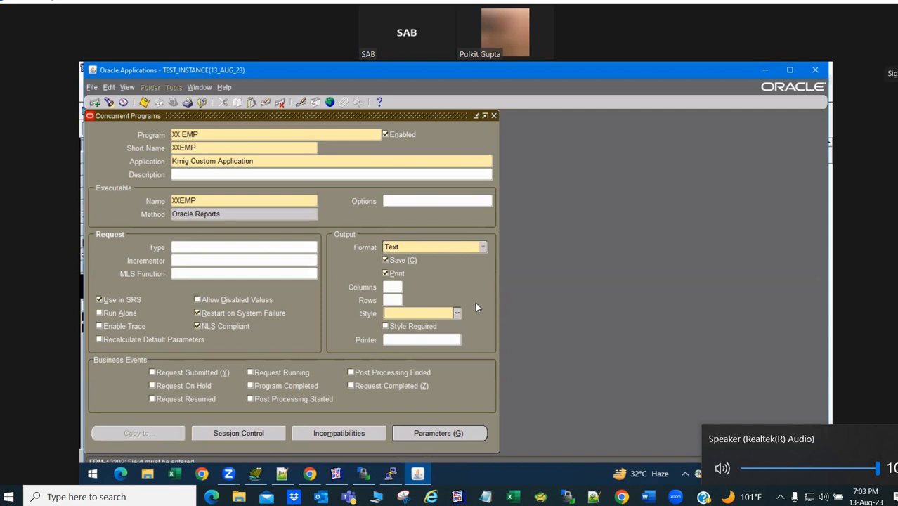
- Copy the program name XX EMP onto a new line in the Notepad++ notes
left_click(350, 134)
key("ctrl+c")
key("alt+Tab")
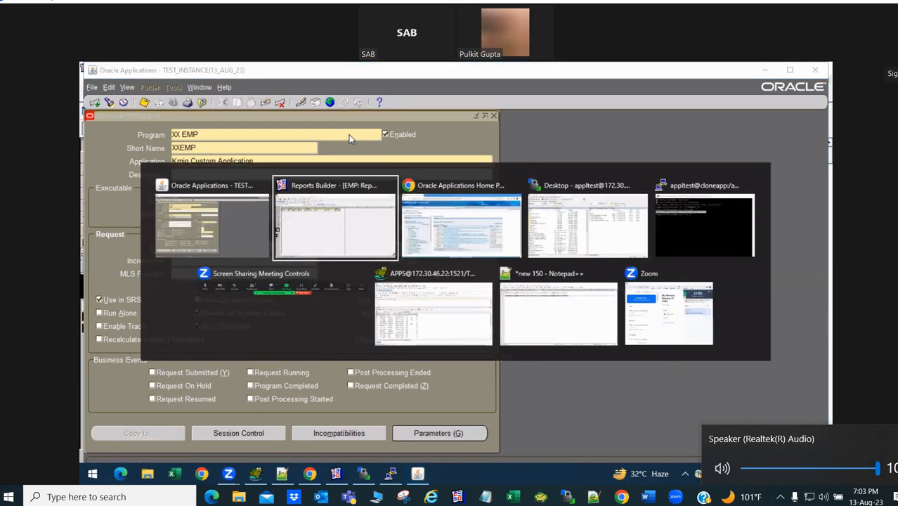
key("alt+Tab")
key("alt+Tab")
key("alt+Tab")
key("alt+Tab")
key("alt+Tab")
key("alt+Tab")
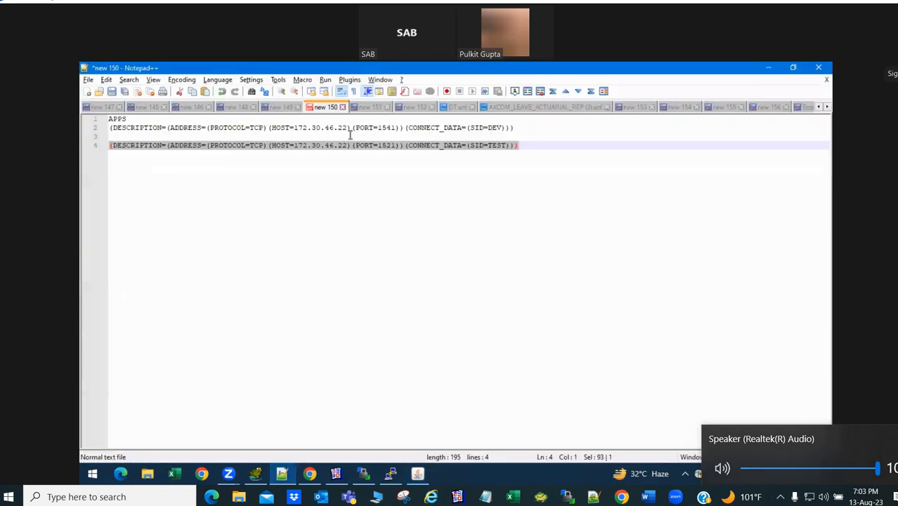
key("End")
key("Return")
key("Return")
key("ctrl+v")
key("alt+Tab")
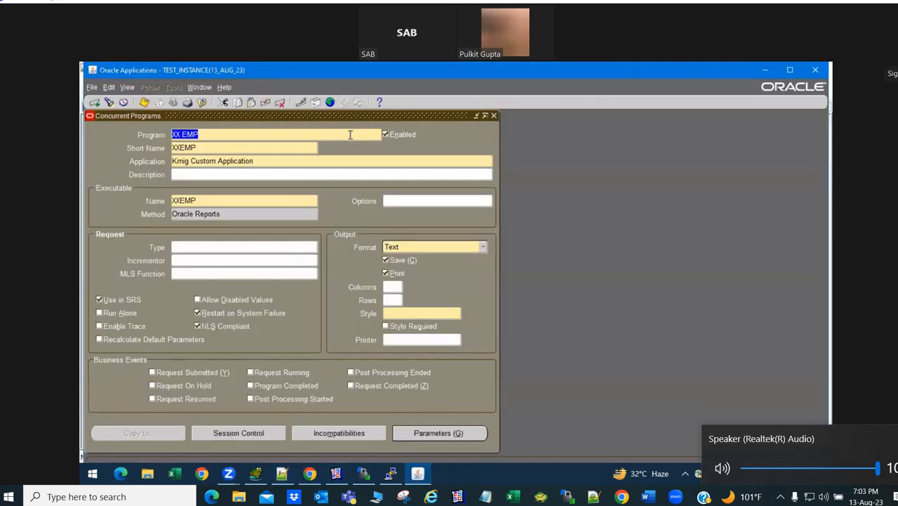
- Close the Concurrent Programs form, confirming with Yes
left_click(494, 115)
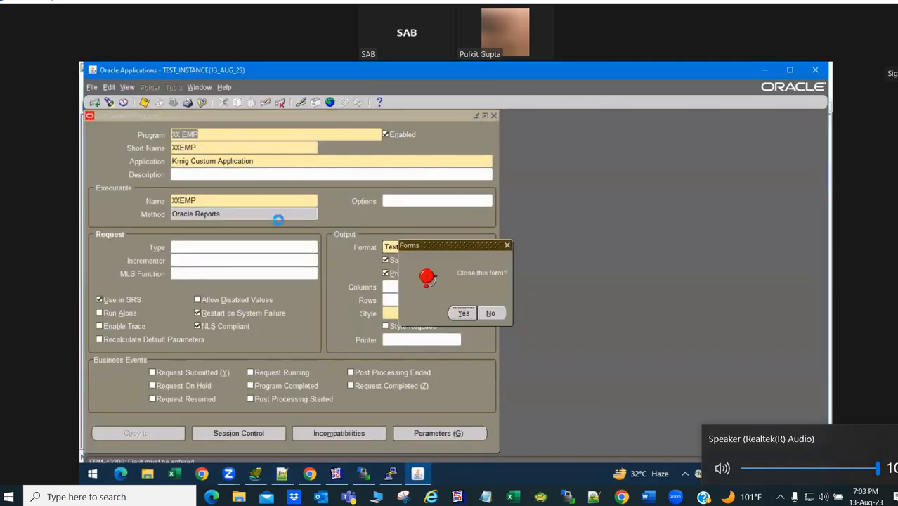
left_click(463, 311)
left_click(173, 101)
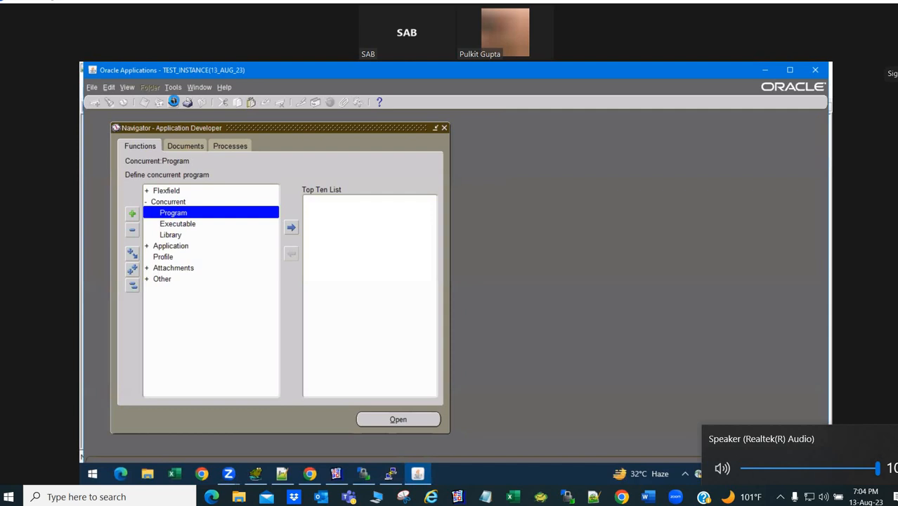
- Switch to System Administrator and open the Security > Responsibility > Request Groups form
key("Down")
key("Return")
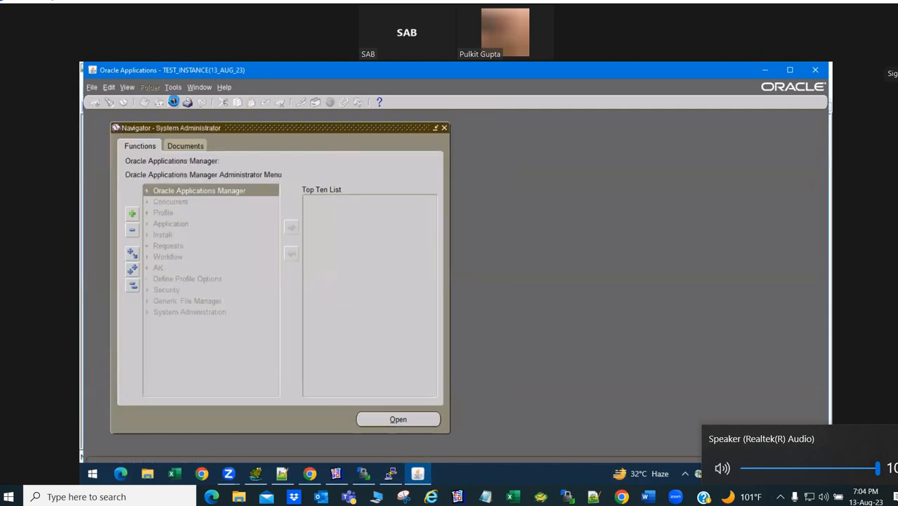
key("Down")
key("Down")
key("Down")
key("Down")
key("Down")
key("Down")
key("Down")
key("Down")
key("Down")
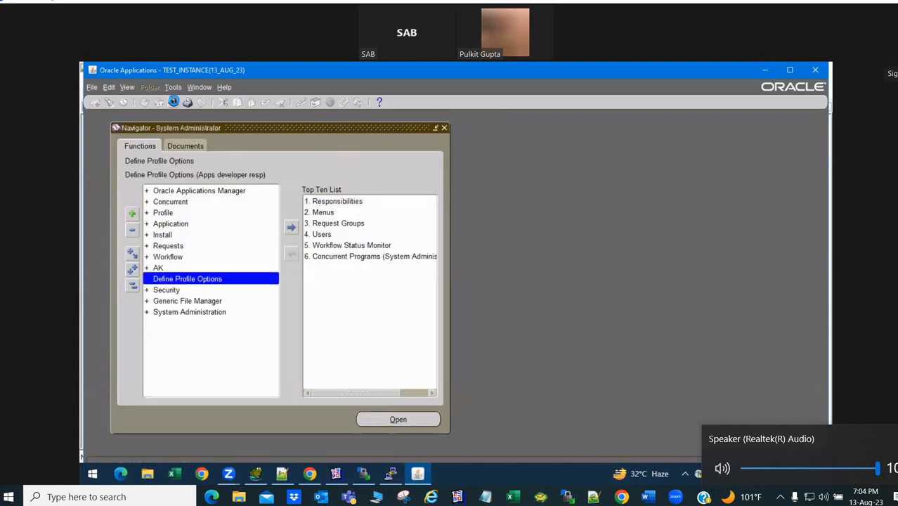
key("Return")
key("Return")
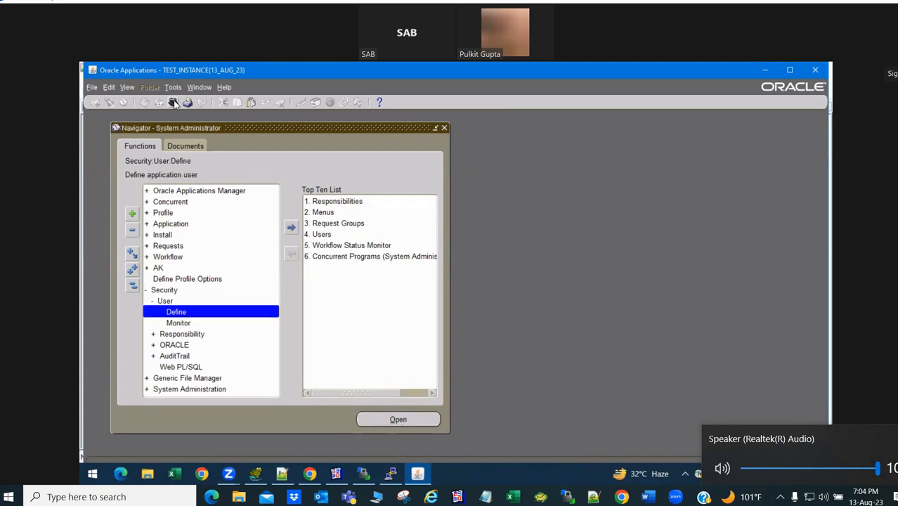
key("Up")
key("Return")
key("Return")
key("Down")
key("Return")
key("Down")
key("Down")
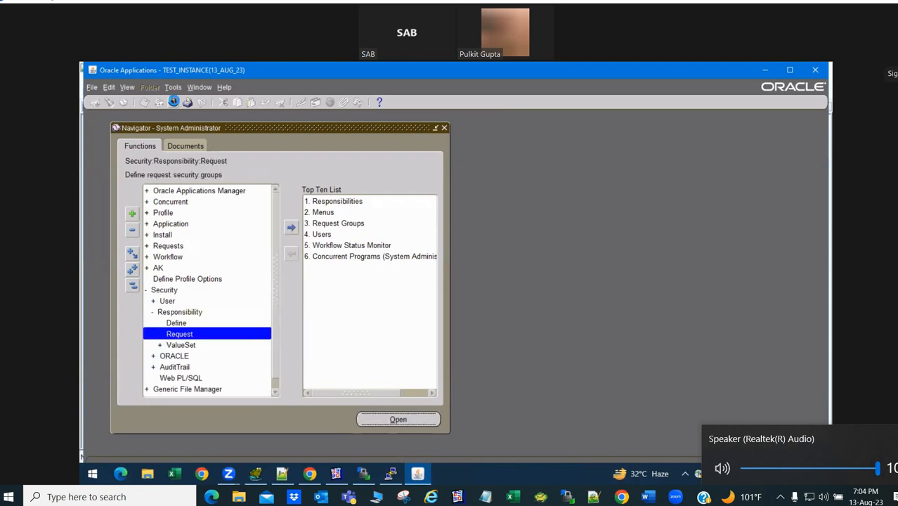
key("Return")
- Query the Appli%Deve% request group and select its Generate Messages row
key("F11")
type("Appli")
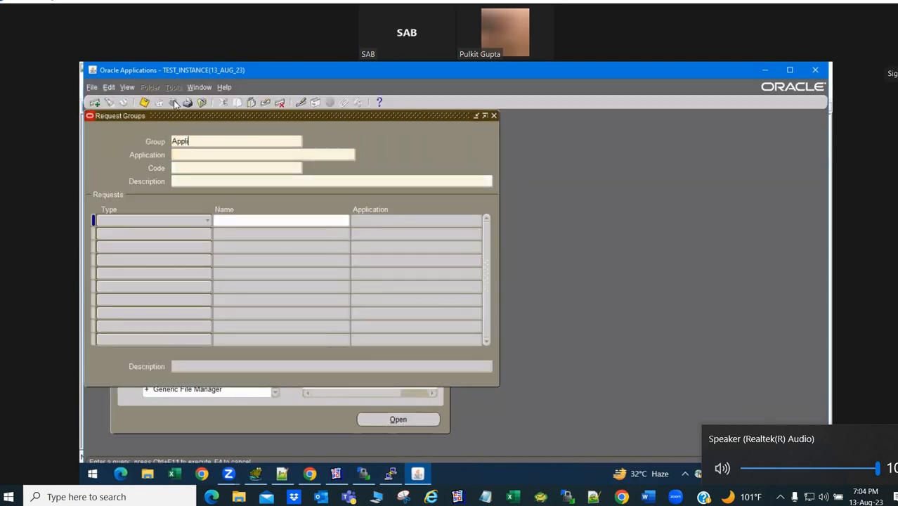
type("%Deve%")
key("ctrl+F11")
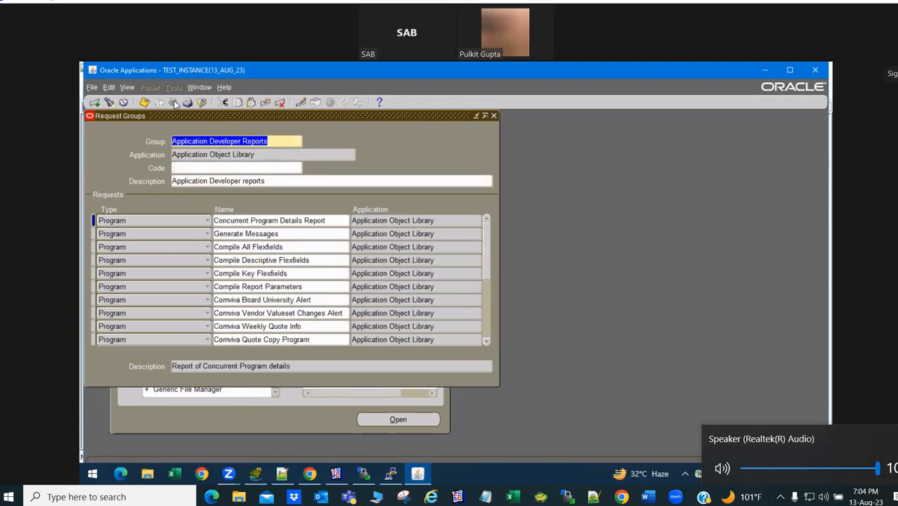
left_click(262, 234)
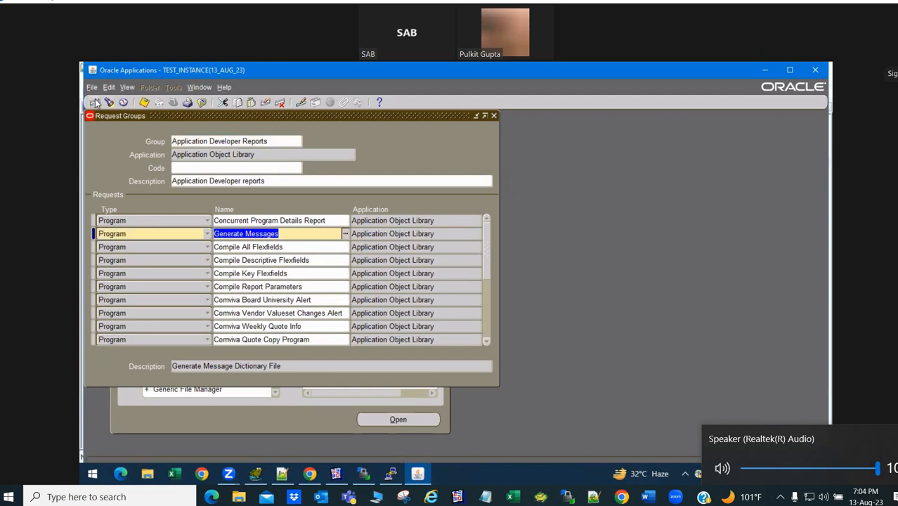
- Add a new request row and try XX EMP and XXEMP as the program; no list match
left_click(92, 102)
type("XX EMP")
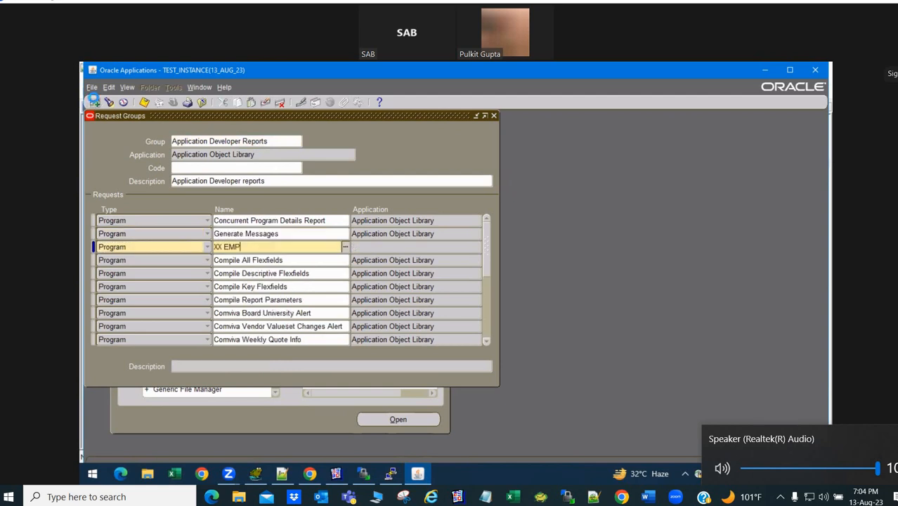
key("Tab")
left_click(291, 365)
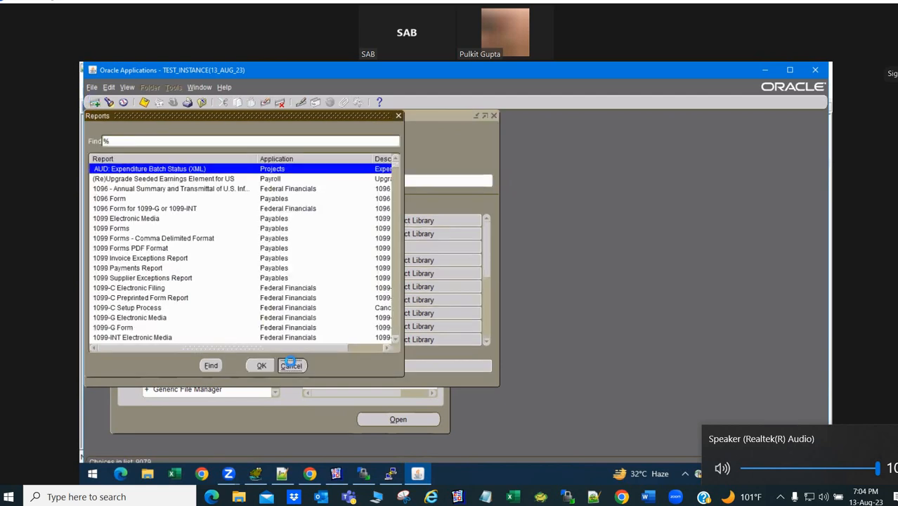
key("BackSpace")
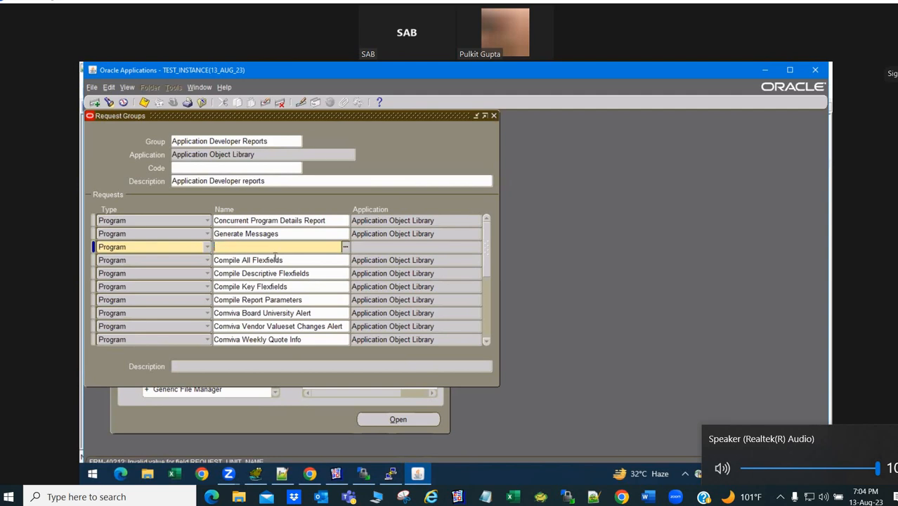
type("XX EMP")
key("Tab")
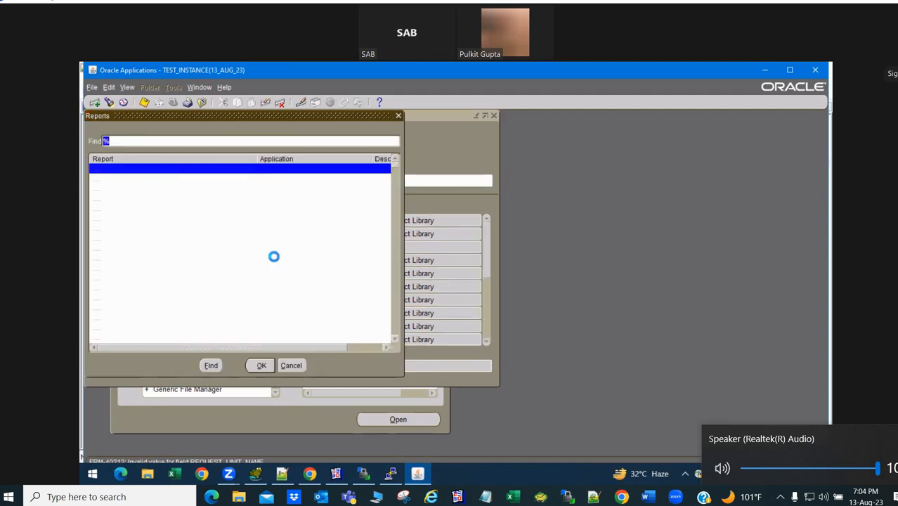
key("Escape")
type("X")
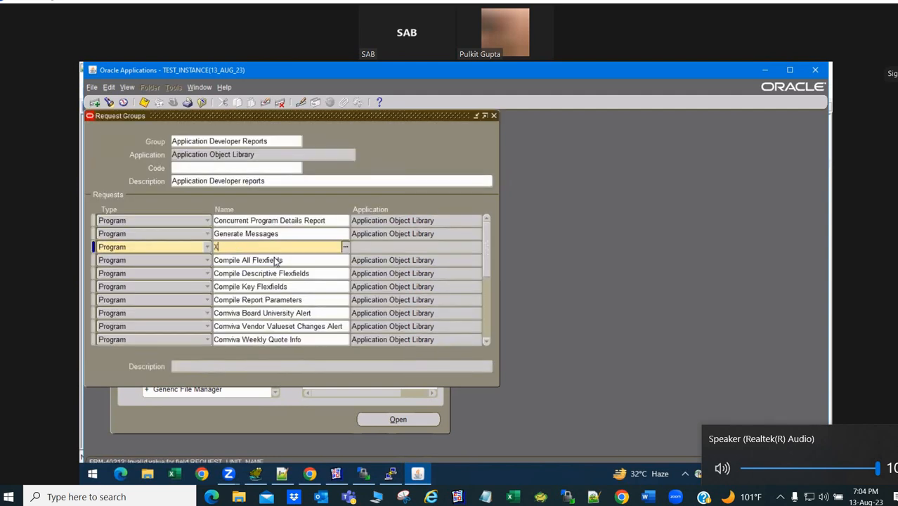
type("XEMP")
key("Tab")
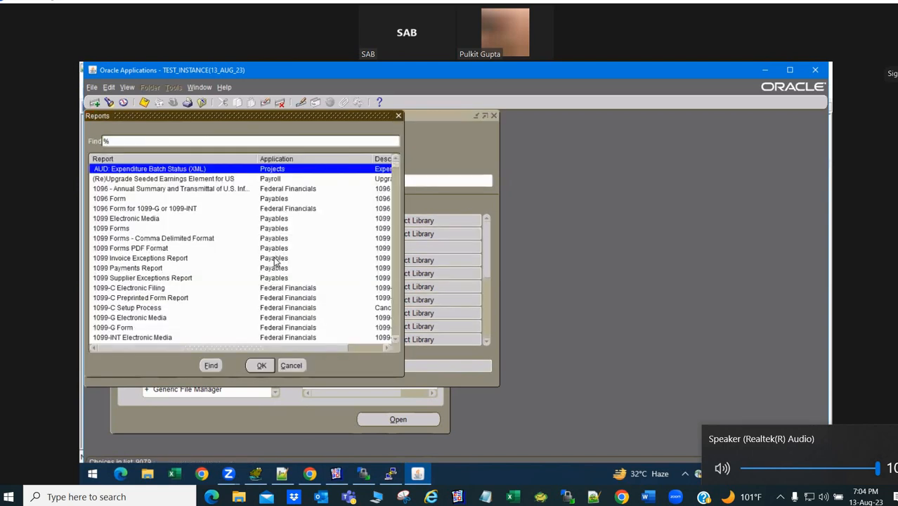
left_click(291, 366)
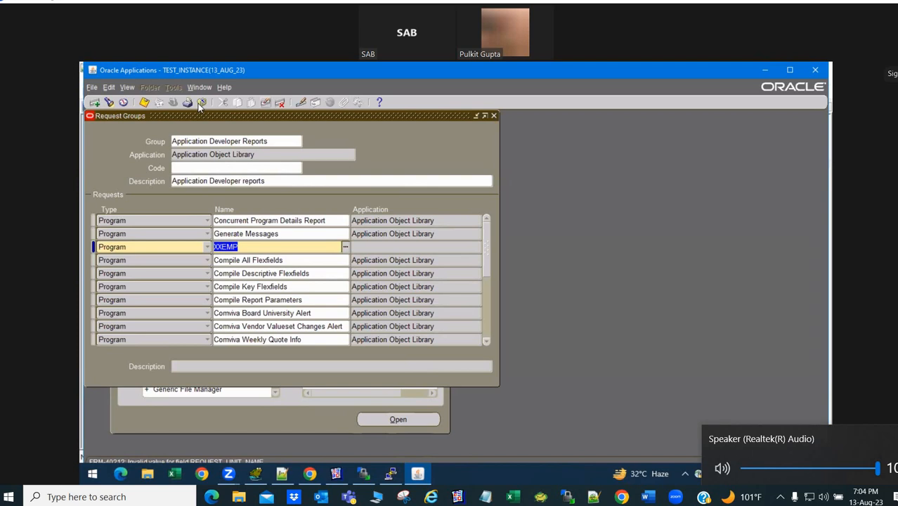
- Clear the invalid request row and close the Request Groups form
left_click(266, 103)
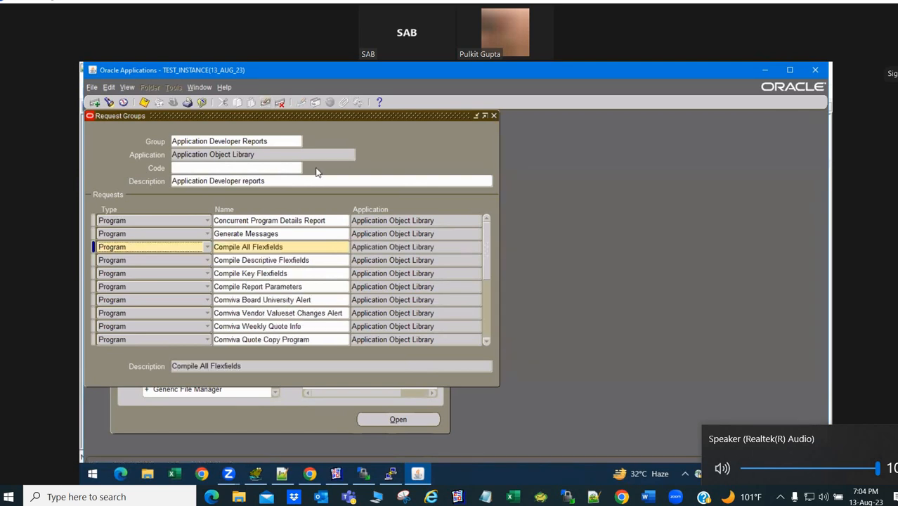
left_click(282, 155)
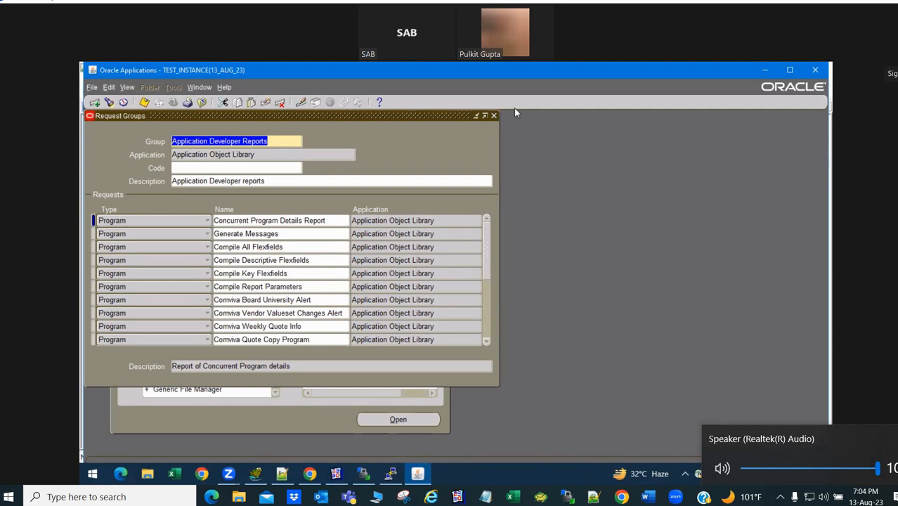
left_click(494, 116)
- Open Concurrent > Program > Define and query programs matching XX%EMP%
double_click(178, 203)
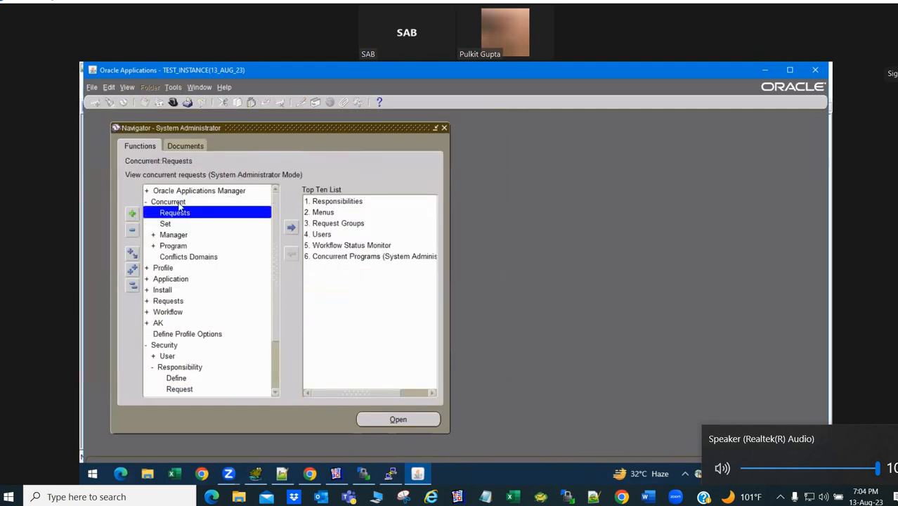
key("Down")
key("Down")
key("Down")
key("Return")
key("Down")
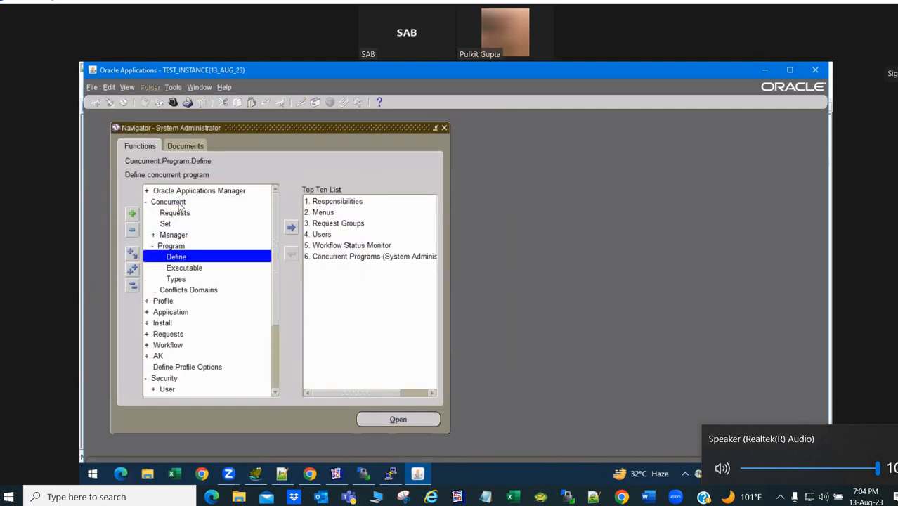
key("Down")
key("Up")
key("Return")
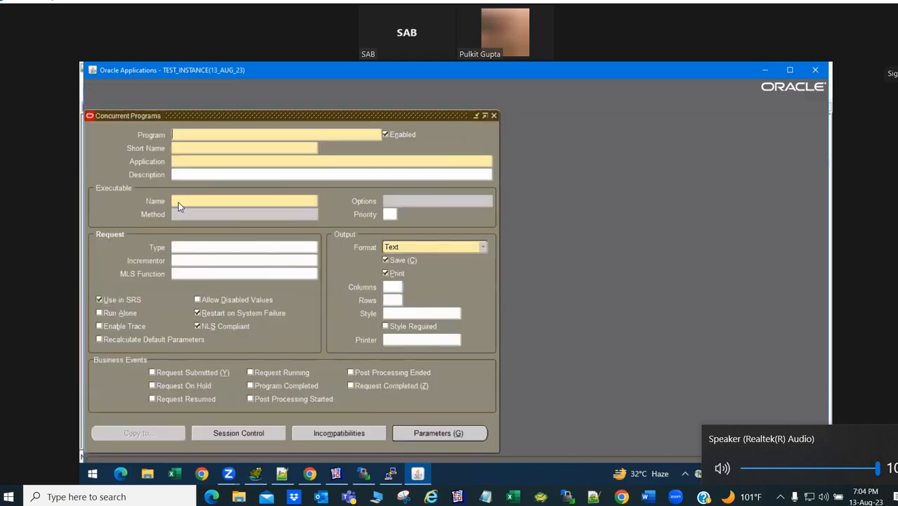
type("XX%EMP%")
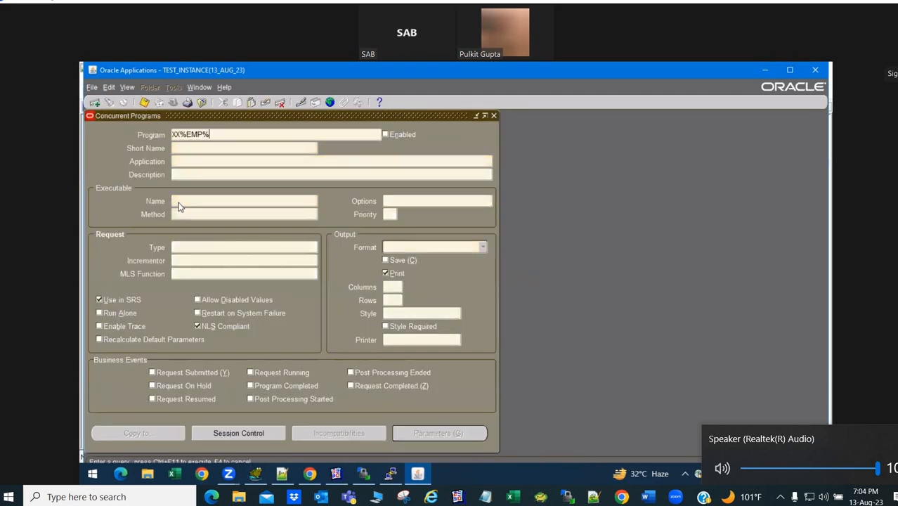
key("ctrl+F11")
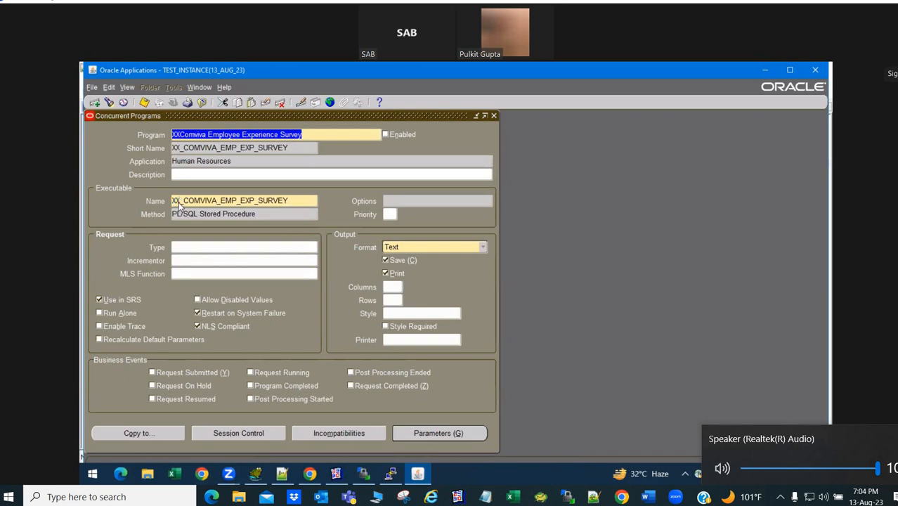
- Search again by program name and by executable XXEMP, then start a blank program record
key("Down")
type("XX")
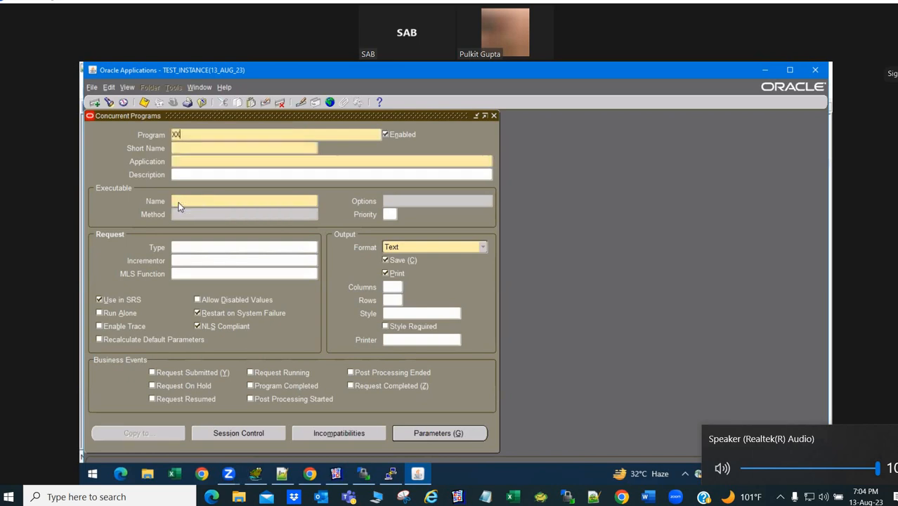
key("BackSpace")
key("Up")
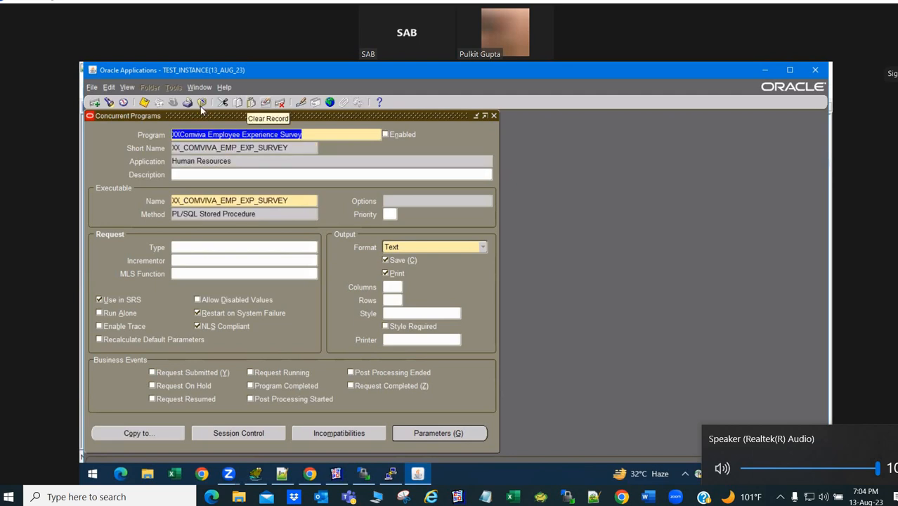
left_click(267, 107)
key("F11")
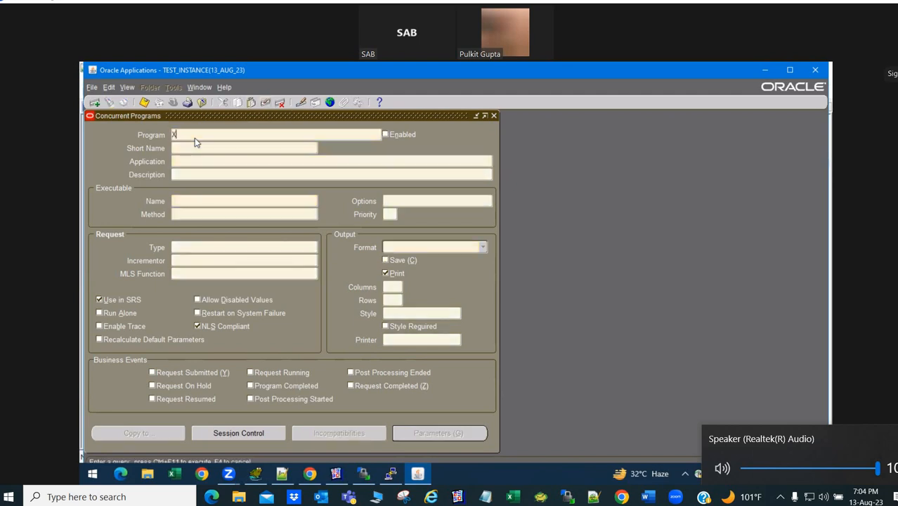
key("ctrl+F11")
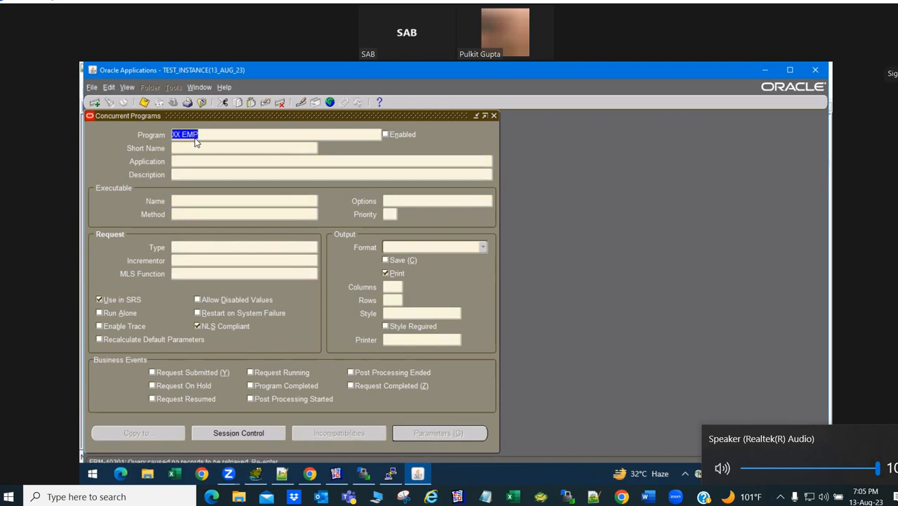
key("BackSpace")
left_click(222, 200)
type("XXEMP")
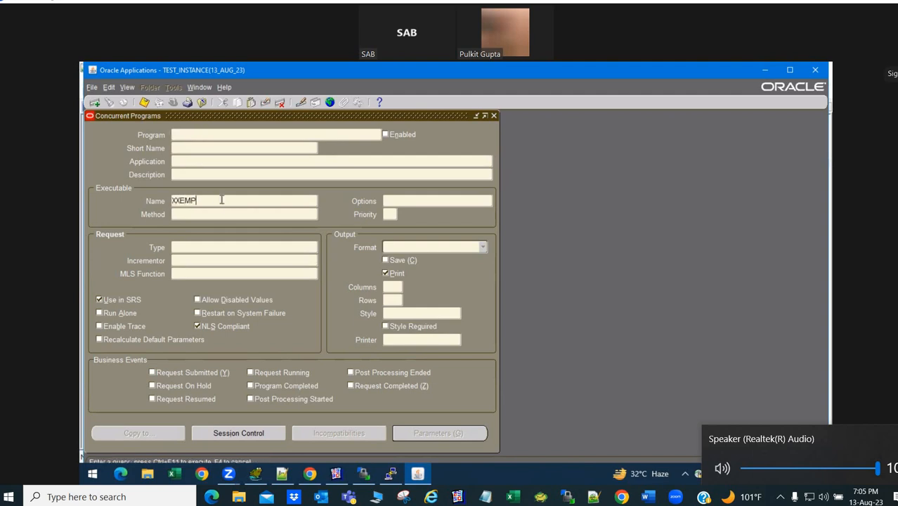
key("ctrl+F11")
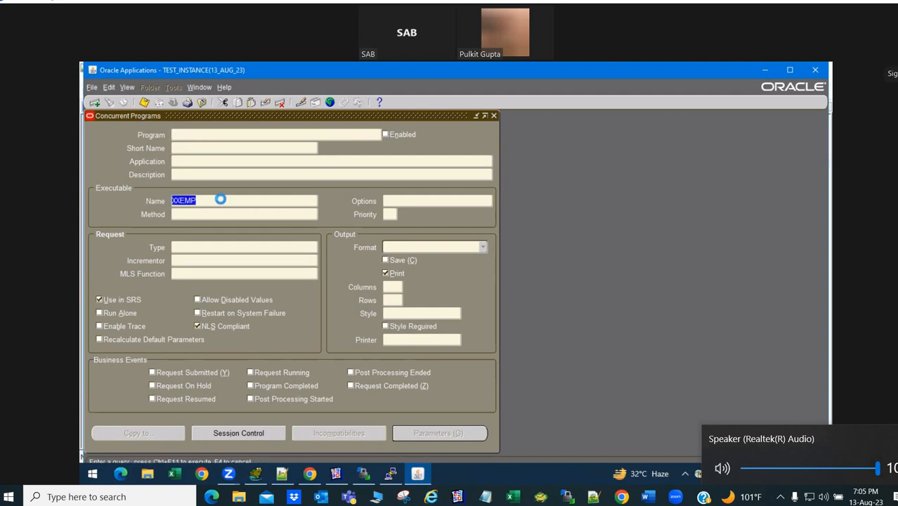
key("F4")
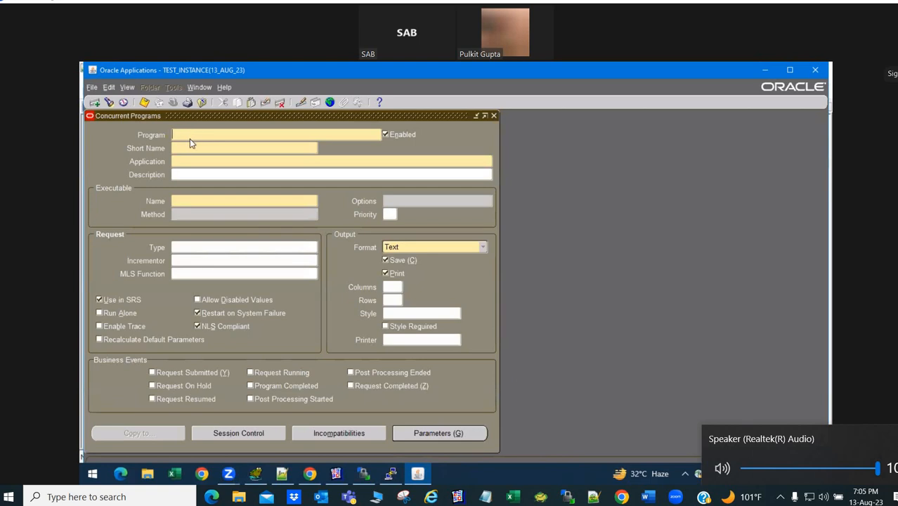
- Define XX EMP with short name XXEMP, Kmig Custom Application, and executable XXEMP
type("XX EMP")
key("Tab")
type("XXEMP")
key("Tab")
type("kmig")
key("Tab")
type("XXEMP")
key("Tab")
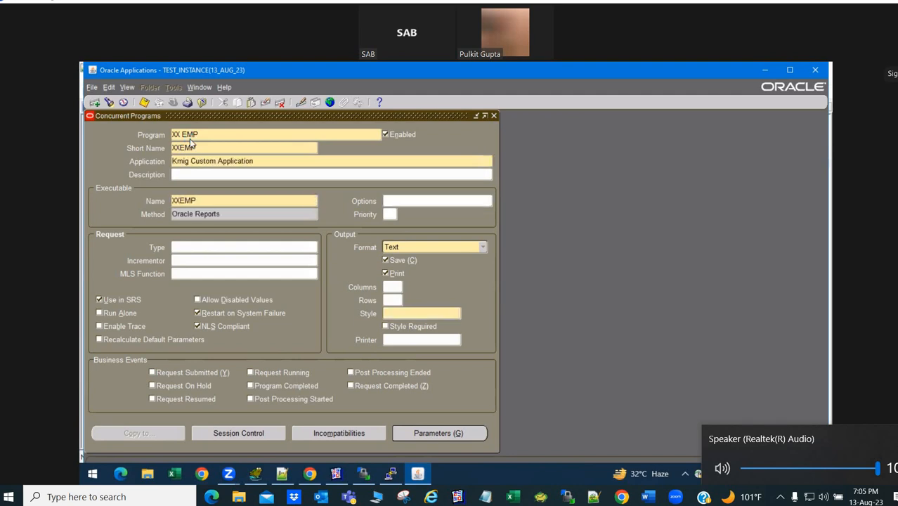
- Set the print style to A4, save the program, and close the form
key("ctrl+s")
left_click(458, 312)
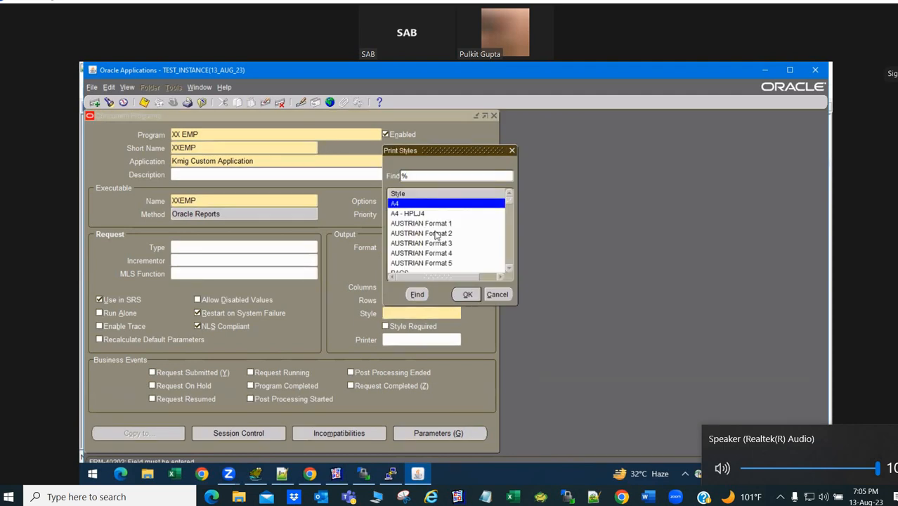
left_click(465, 293)
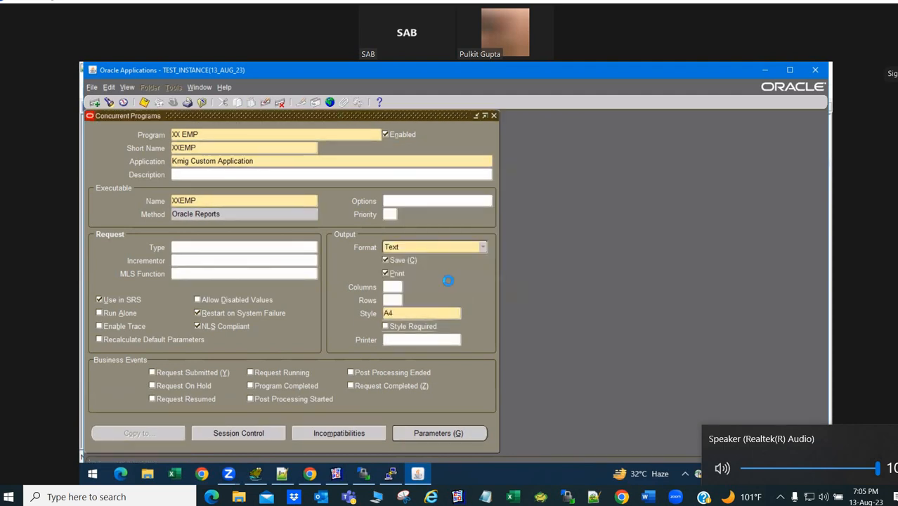
key("ctrl+s")
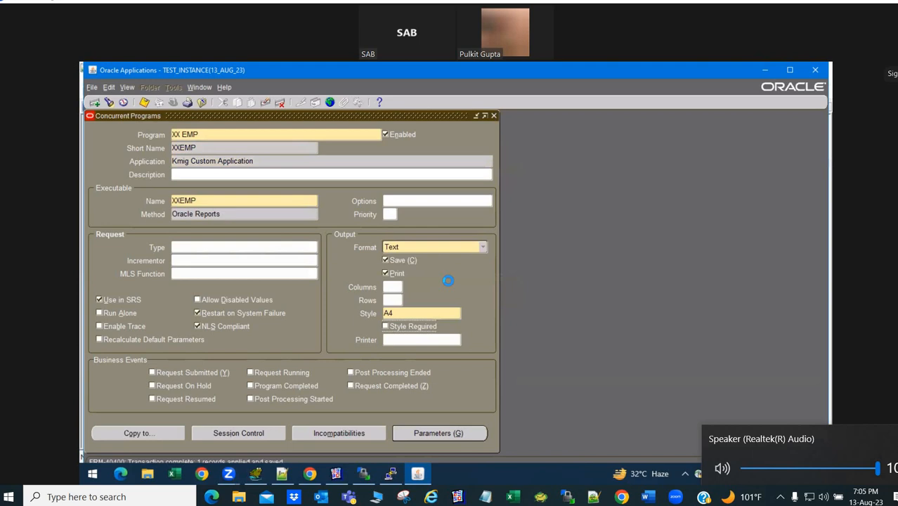
left_click(246, 136)
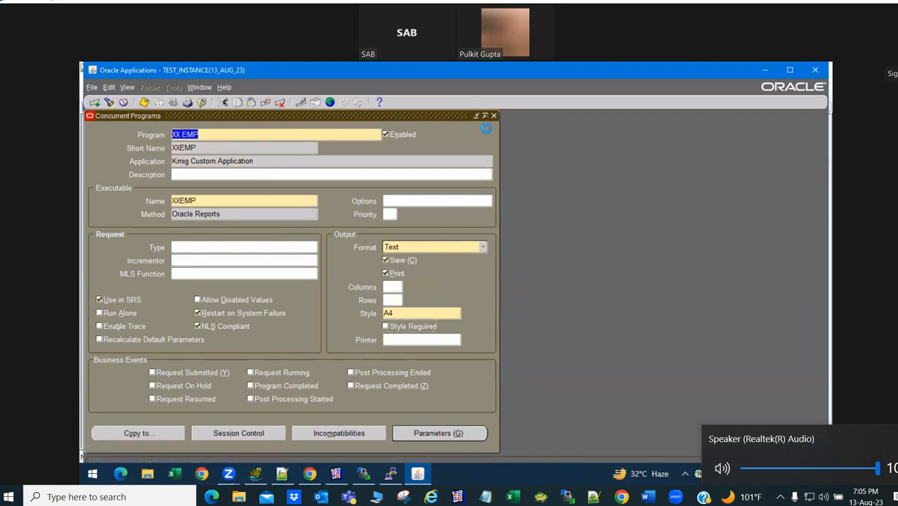
left_click(495, 116)
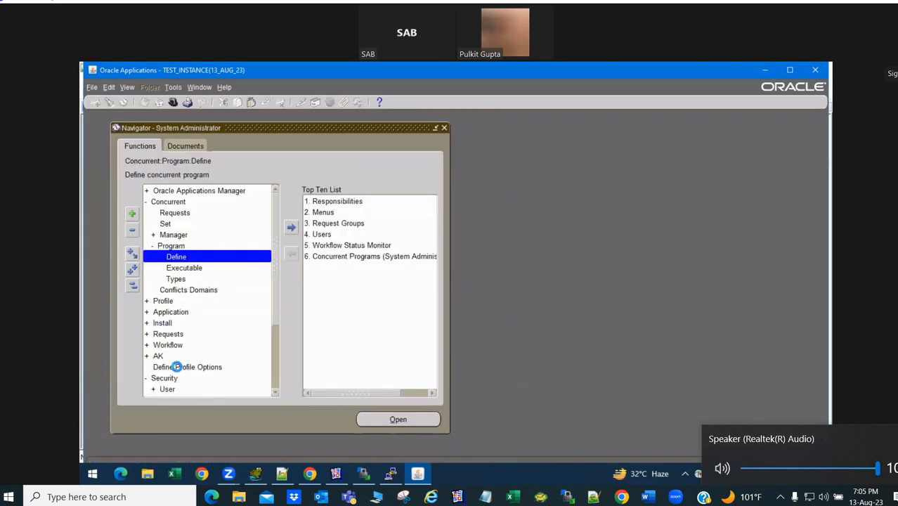
- Query the App%Devel% request group, add XX EMP as a new program row, and close
scroll(274, 392, "down", 3)
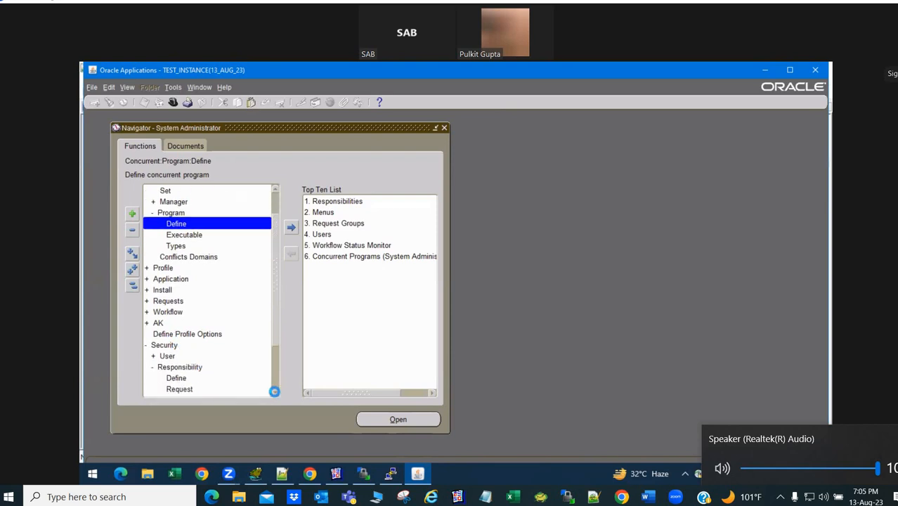
double_click(194, 389)
type("A")
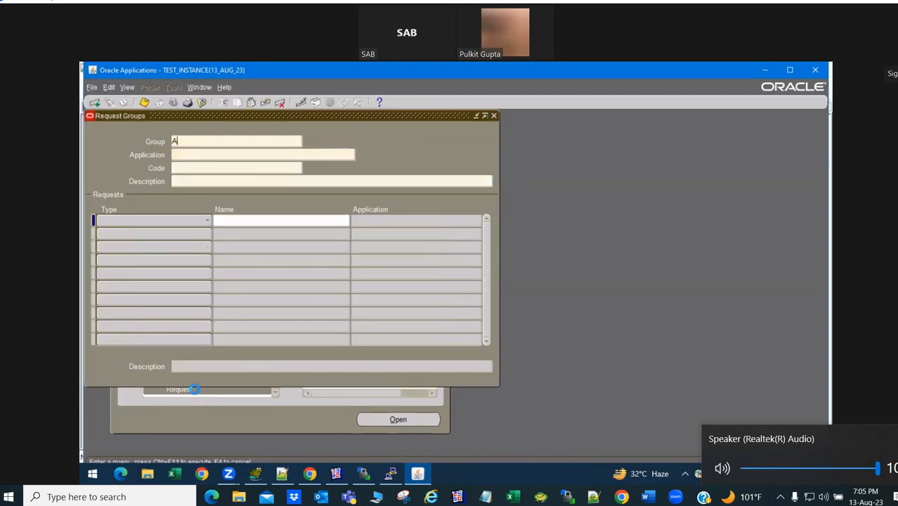
type("pp%Devel%")
key("ctrl+F11")
left_click(295, 248)
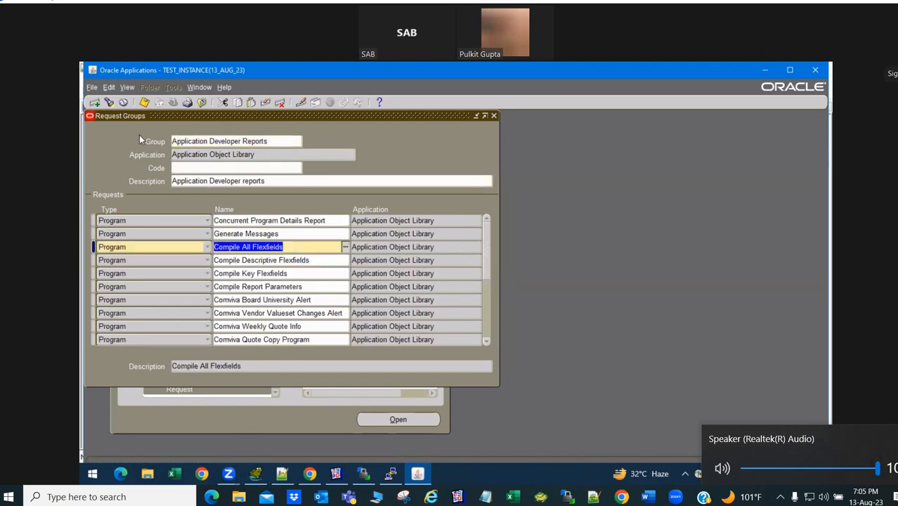
left_click(94, 102)
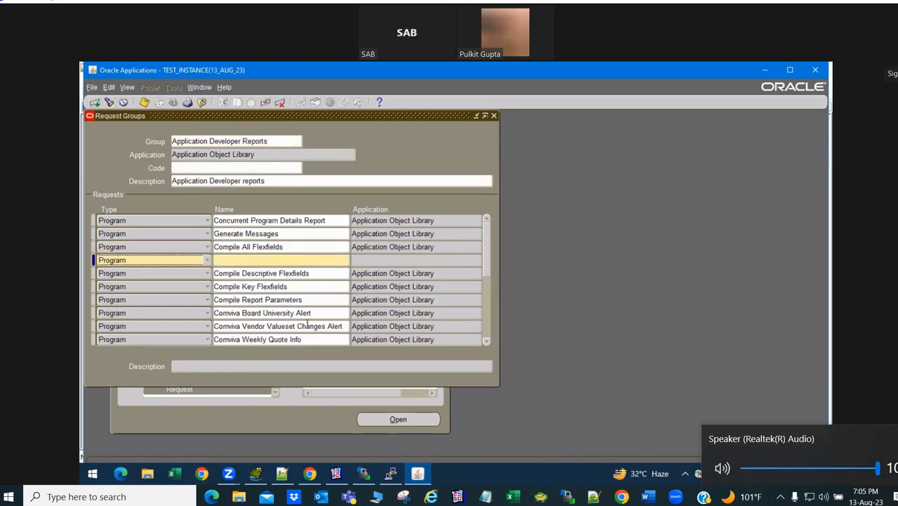
left_click(273, 260)
type("XX EMP")
key("Tab")
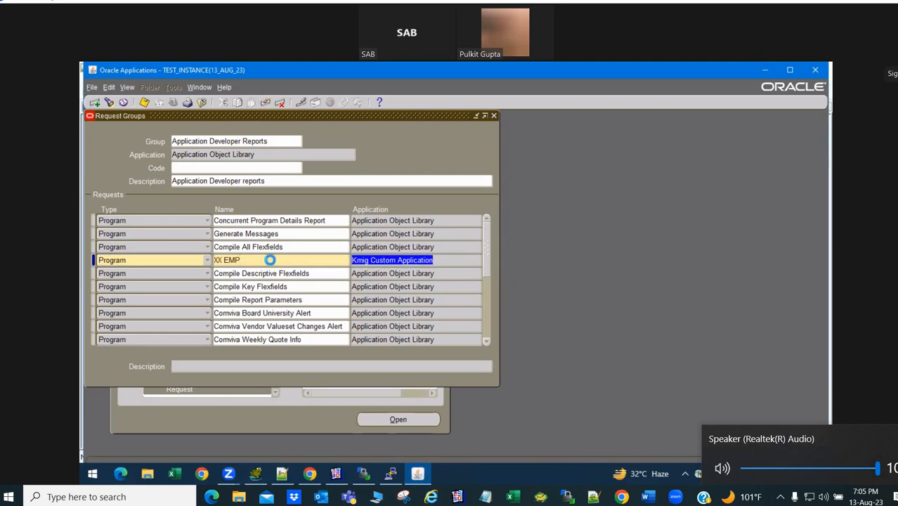
left_click(494, 115)
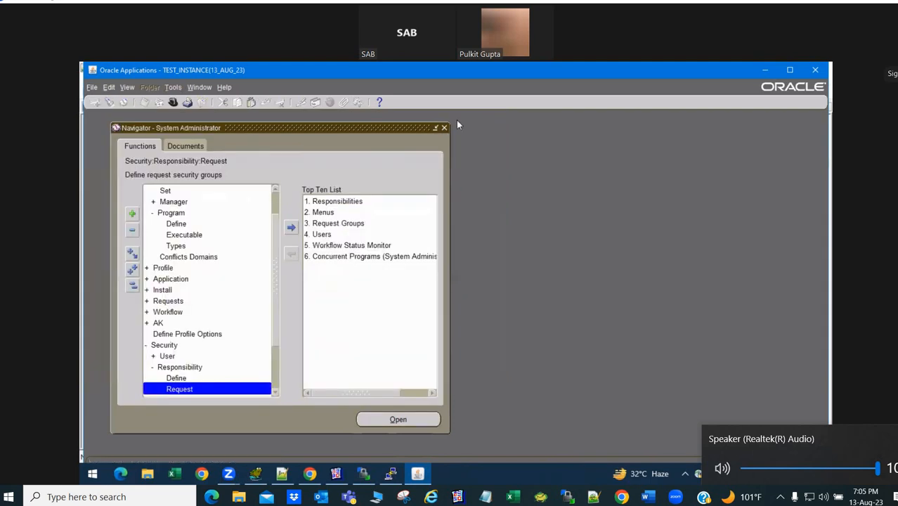
- Switch the responsibility to Application Developer
left_click(173, 103)
type("app%")
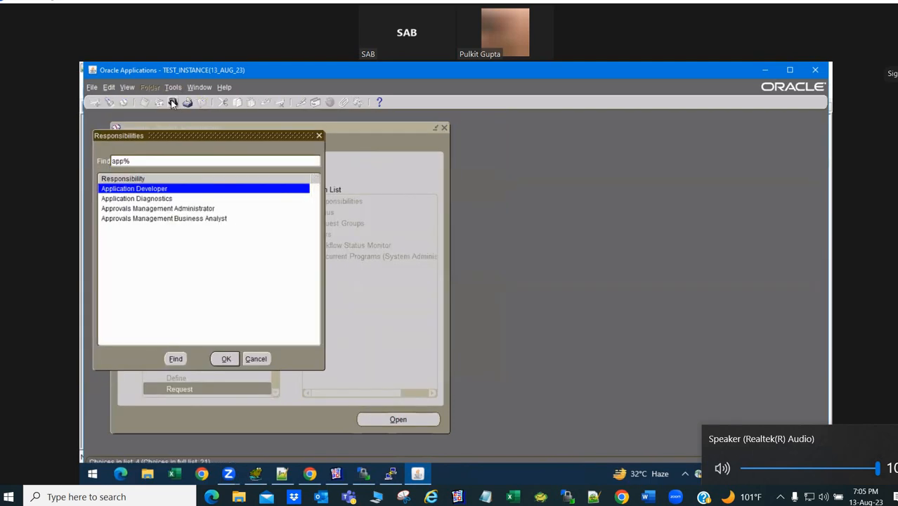
key("Return")
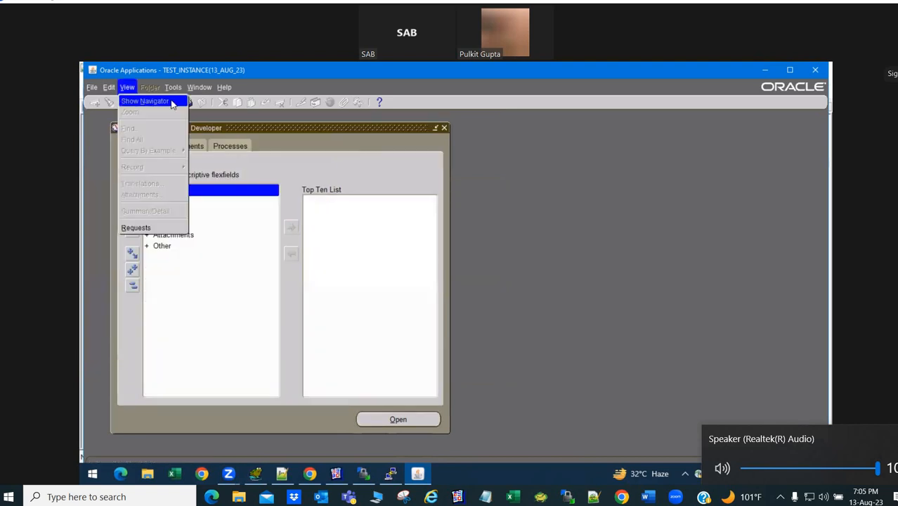
- Submit XX EMP as a single request with default parameters and list the requests
key("alt+v")
key("r")
key("alt+n")
key("alt+o")
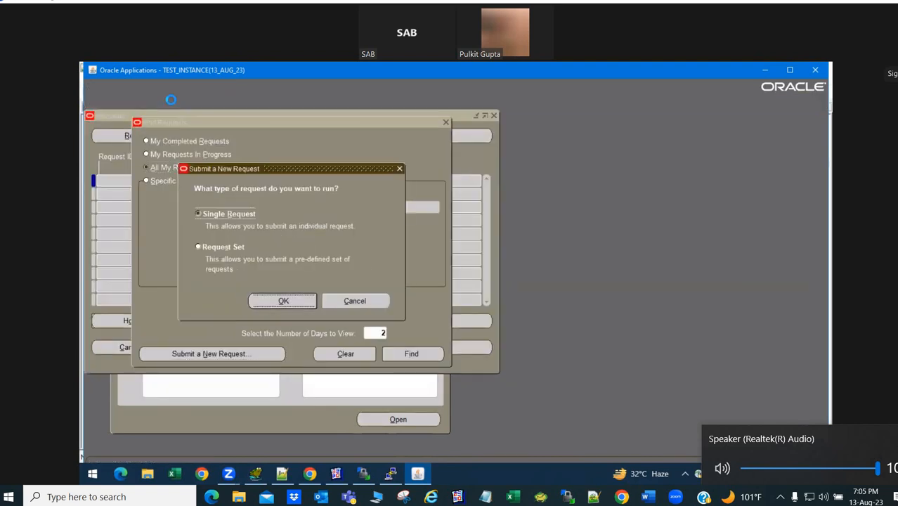
type("XX EMP")
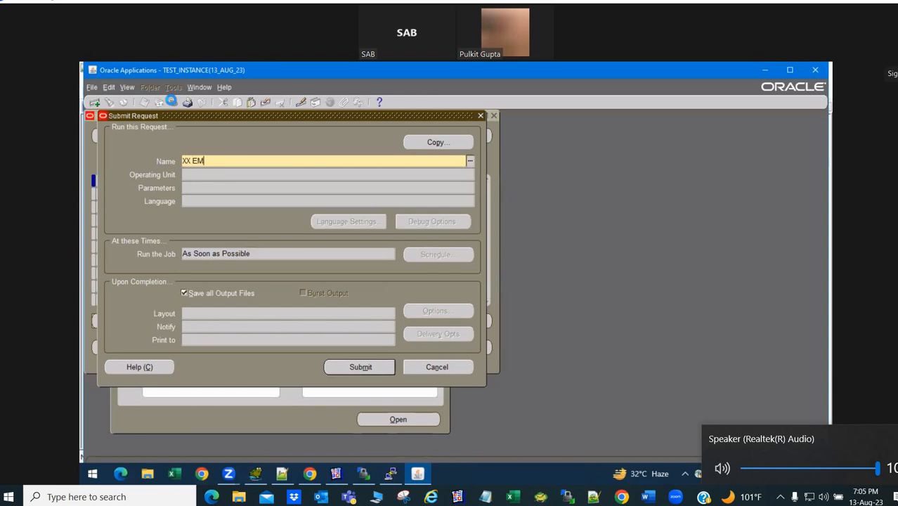
key("Tab")
key("alt+m")
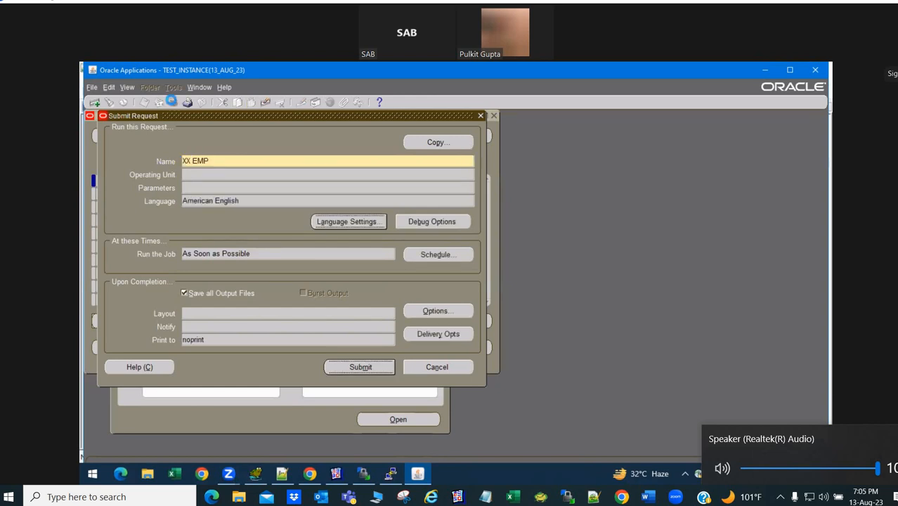
key("Return")
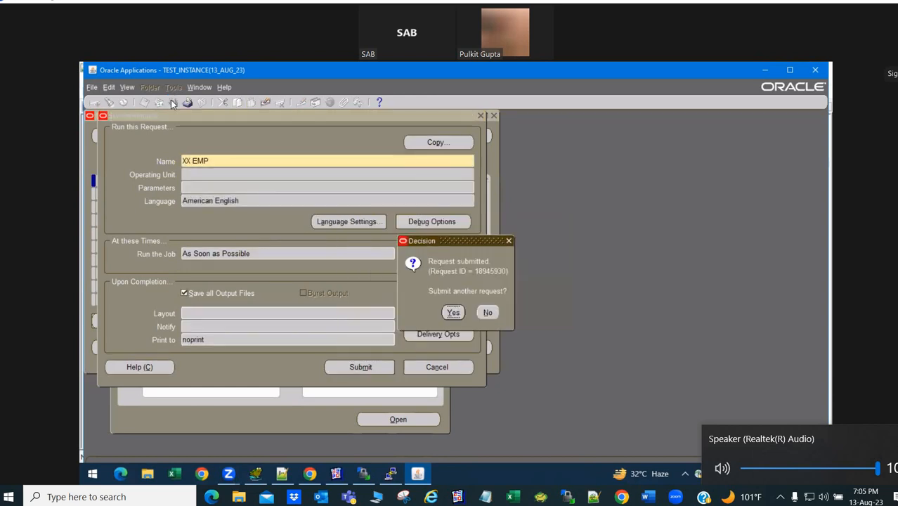
key("alt+n")
key("Return")
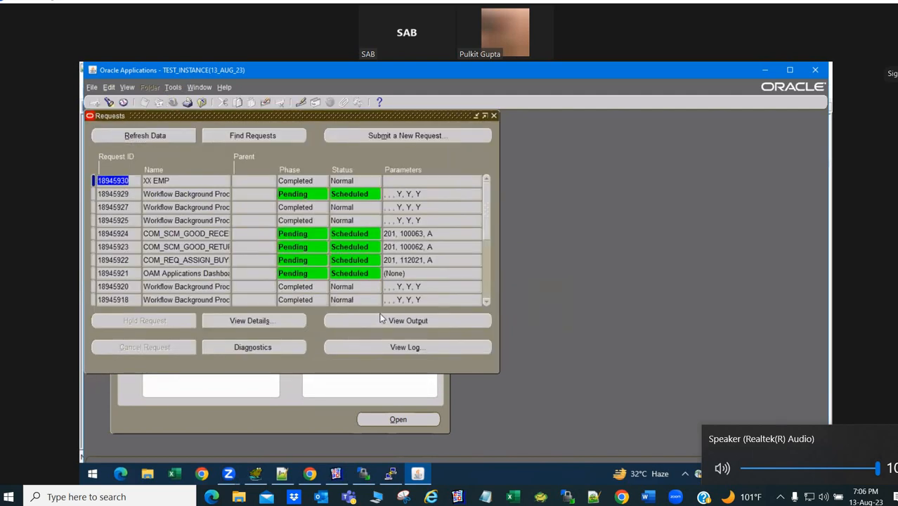
- View request 18945930's text output listing 14 employees in Chrome, then return to Oracle Applications
left_click(383, 320)
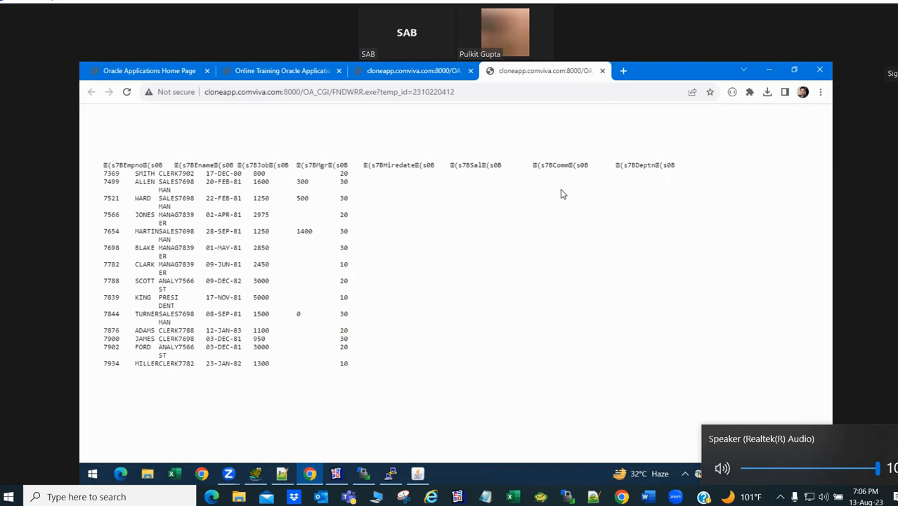
key("alt+Tab")
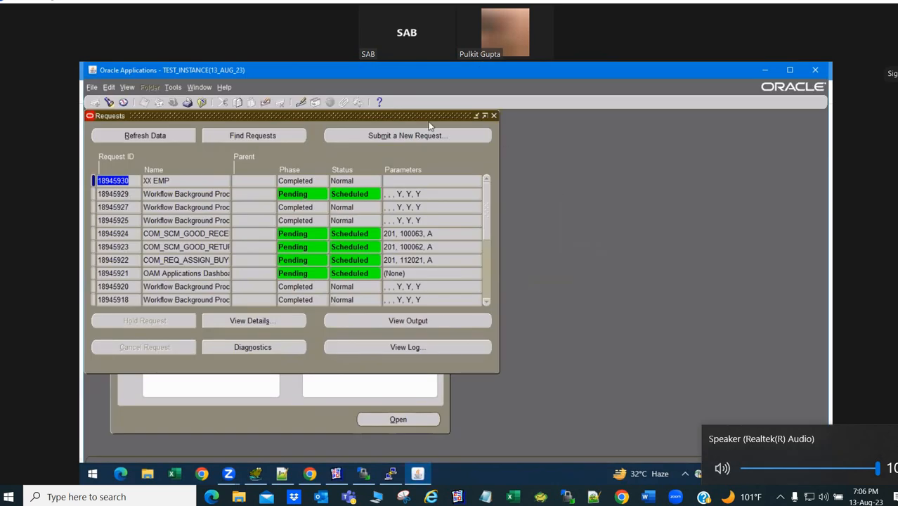
- Change XX EMP's concurrent program output format to HTML and save it
left_click(199, 180)
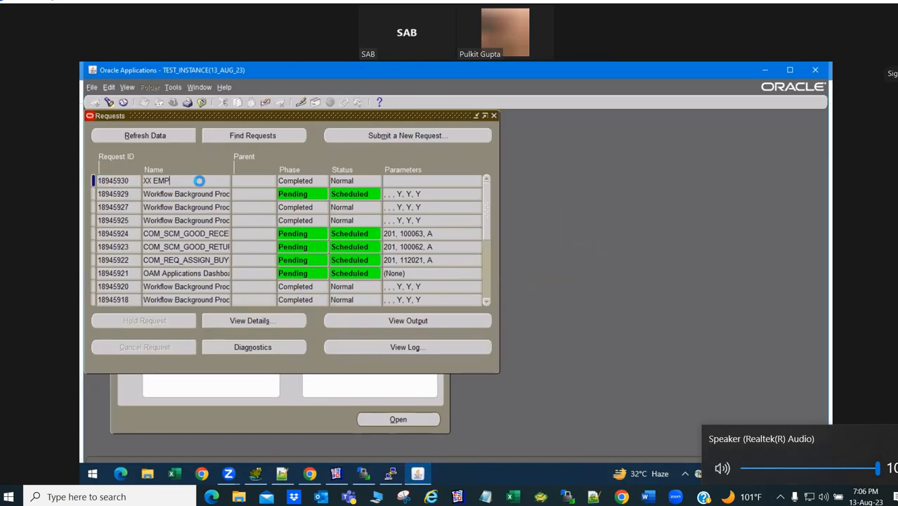
left_click(495, 116)
key("Down")
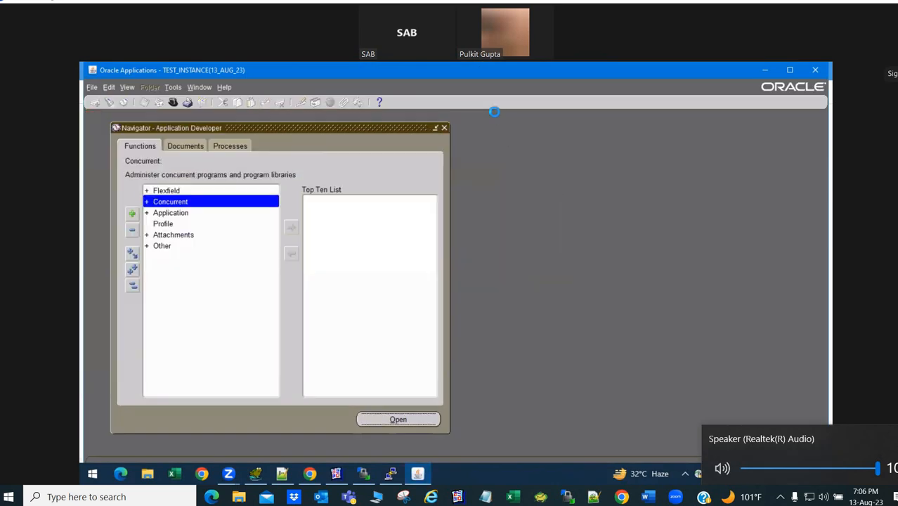
key("Return")
key("Down")
key("Down")
key("Up")
key("Up")
key("Return")
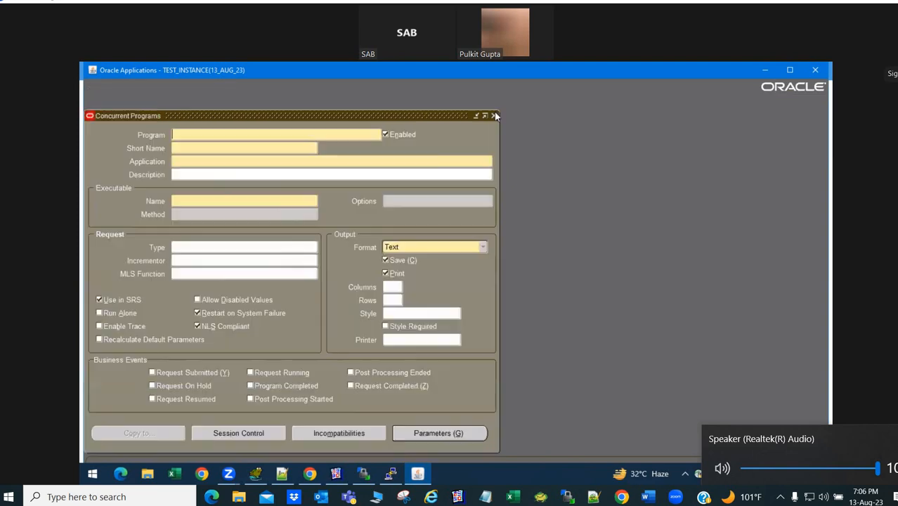
left_click(415, 249)
left_click(407, 204)
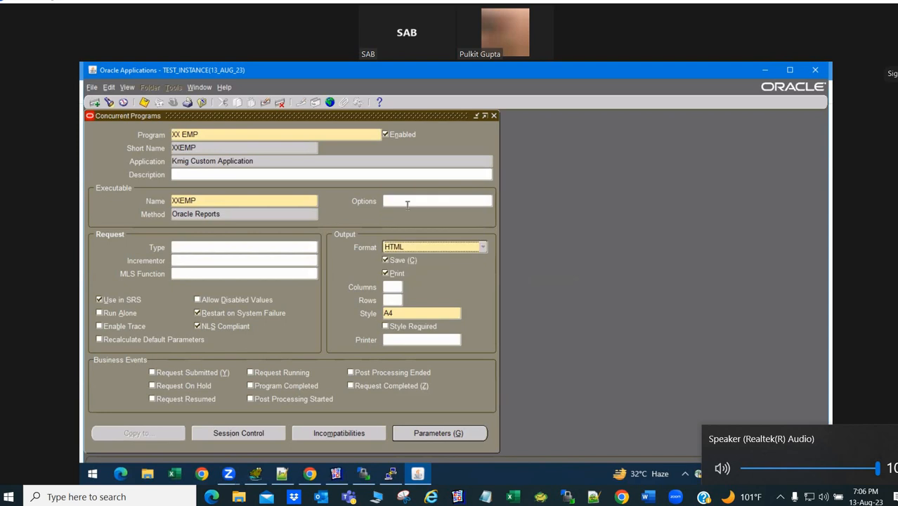
key("ctrl+s")
left_click(495, 115)
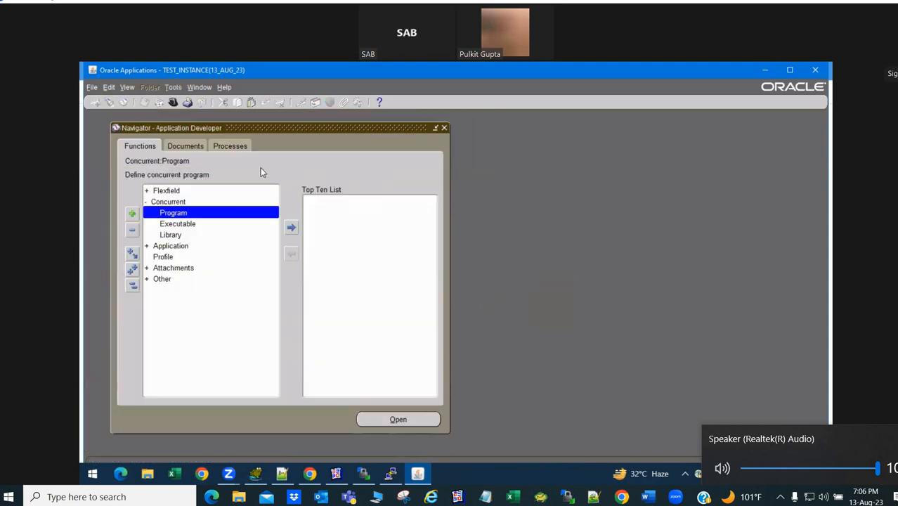
- Resubmit XX EMP as a single request with default parameters and list the requests
key("alt+v")
key("r")
key("alt+n")
key("Return")
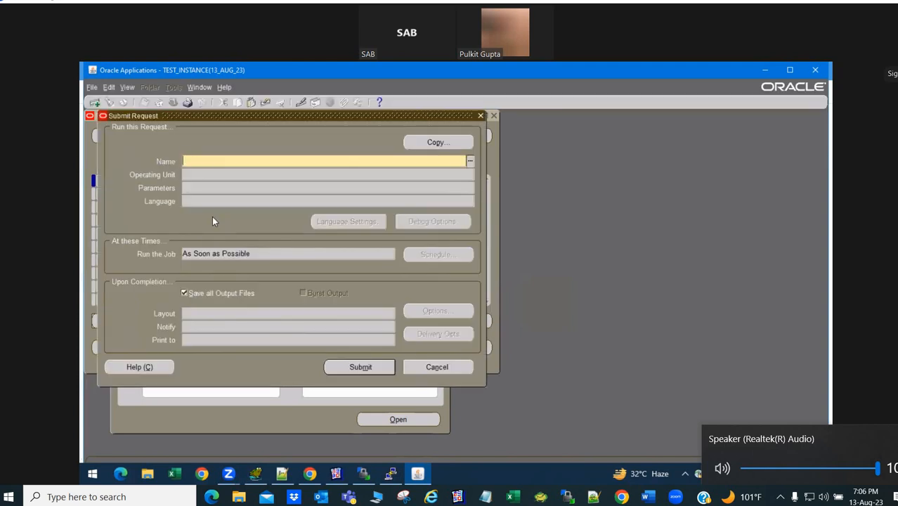
type("XX EMP")
key("Tab")
left_click(361, 369)
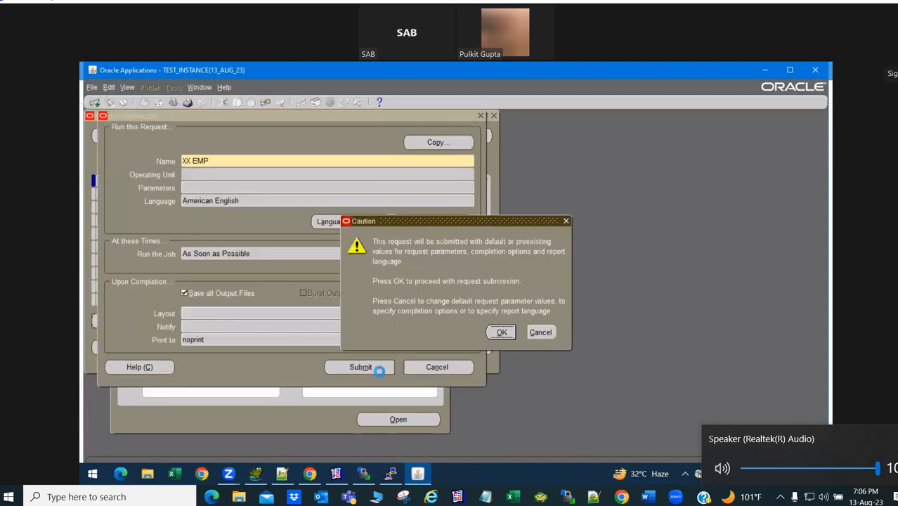
left_click(503, 332)
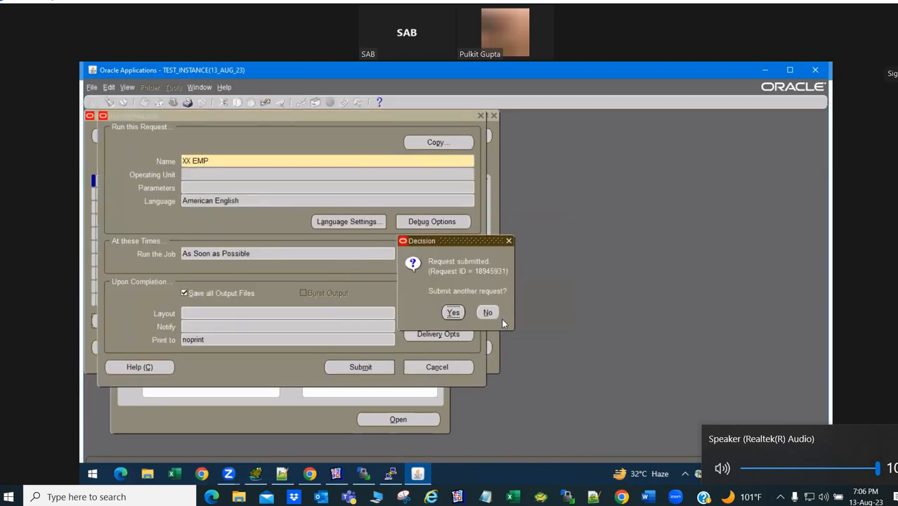
left_click(496, 313)
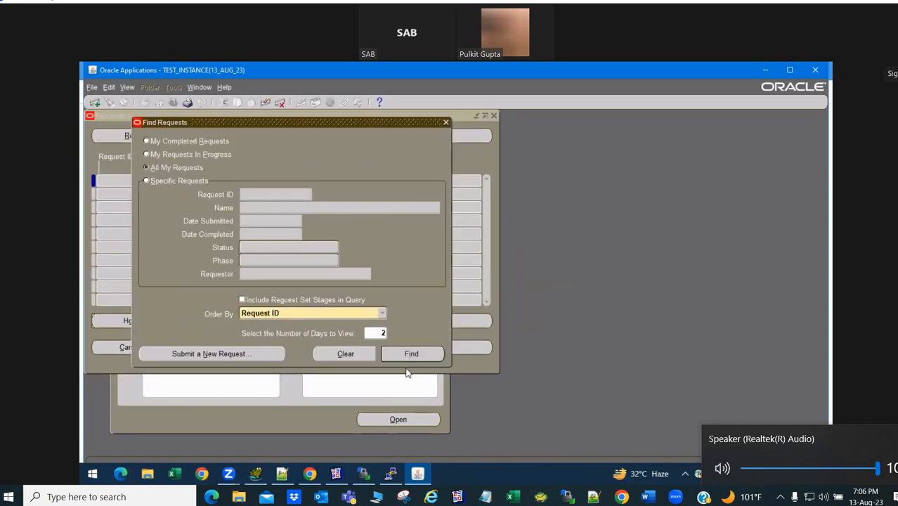
left_click(405, 355)
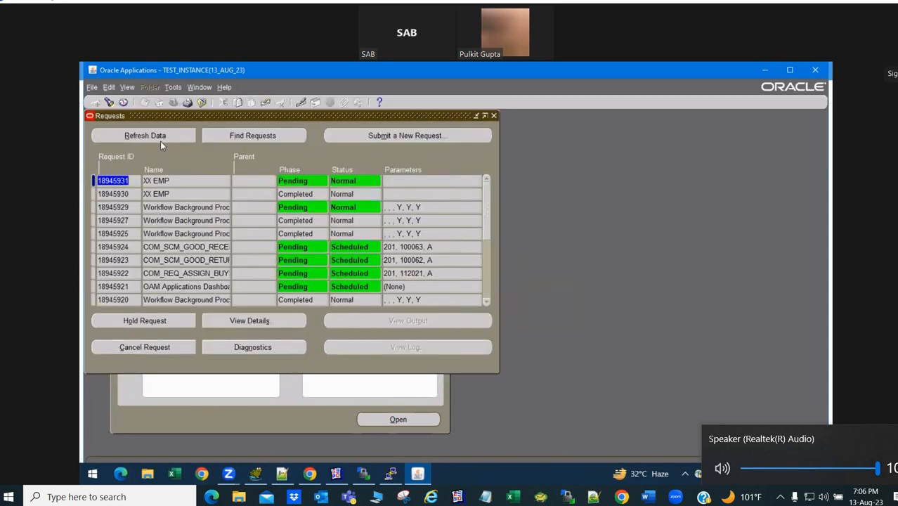
- Refresh until request 18945931 completes Normal, then open its output
left_click(160, 134)
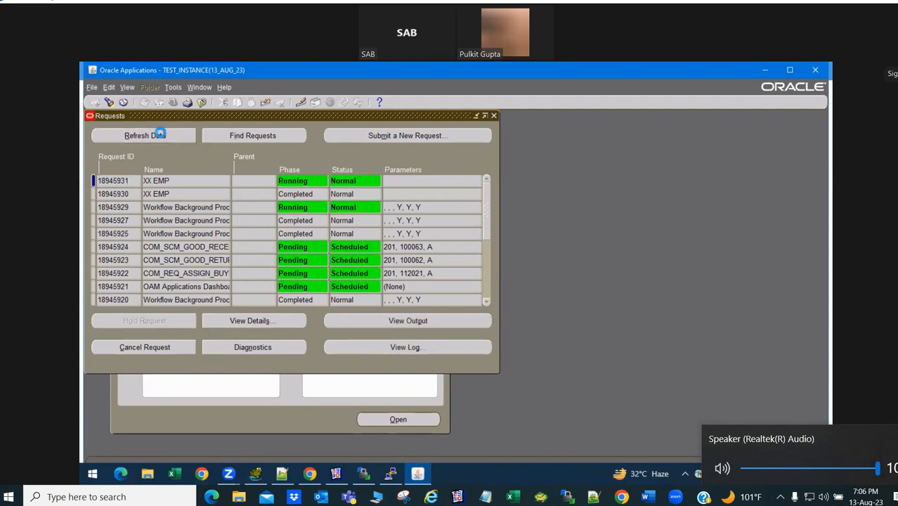
left_click(160, 135)
left_click(161, 136)
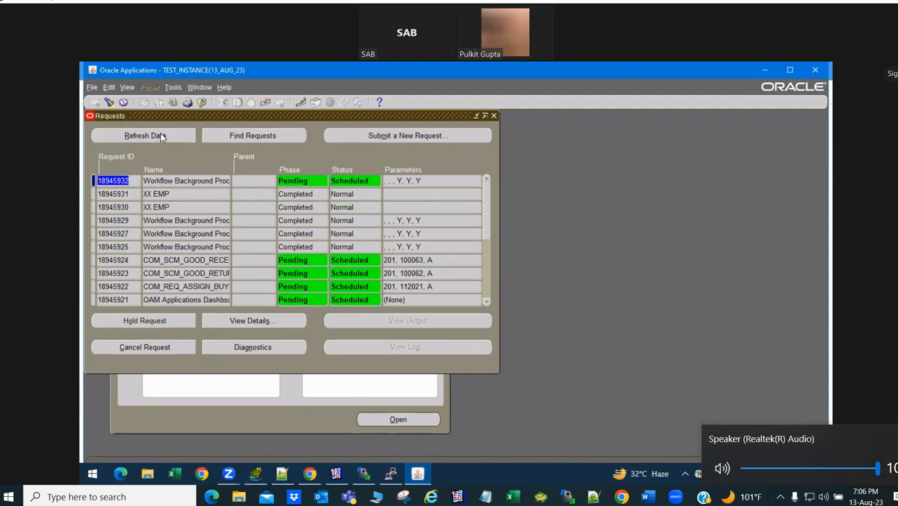
left_click(187, 195)
left_click(378, 321)
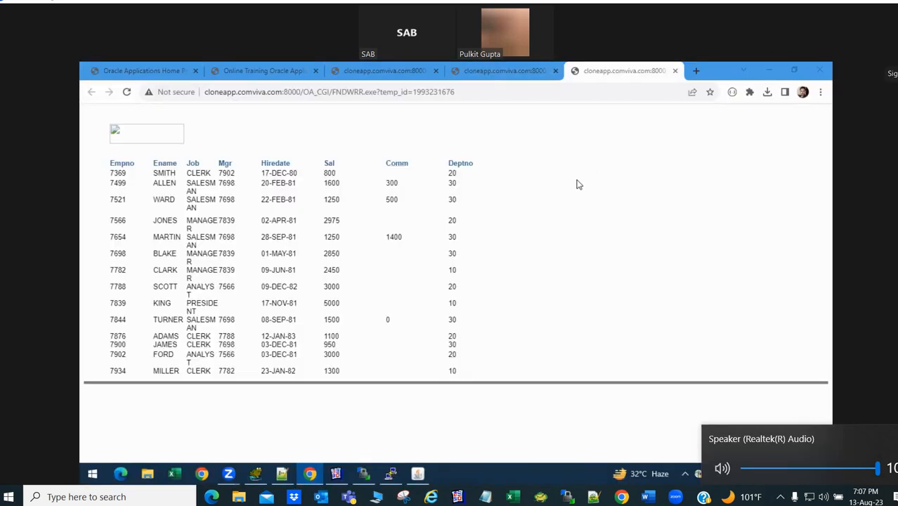
- Compare the plain-text XX EMP output with the formatted 14-row HTML employee table, ending on HTML
left_click(511, 71)
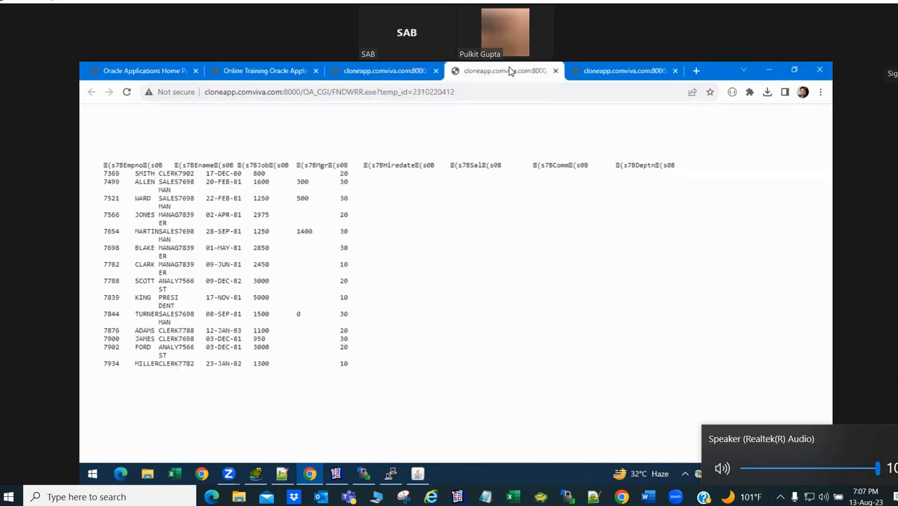
left_click(605, 71)
left_click(531, 71)
left_click(584, 74)
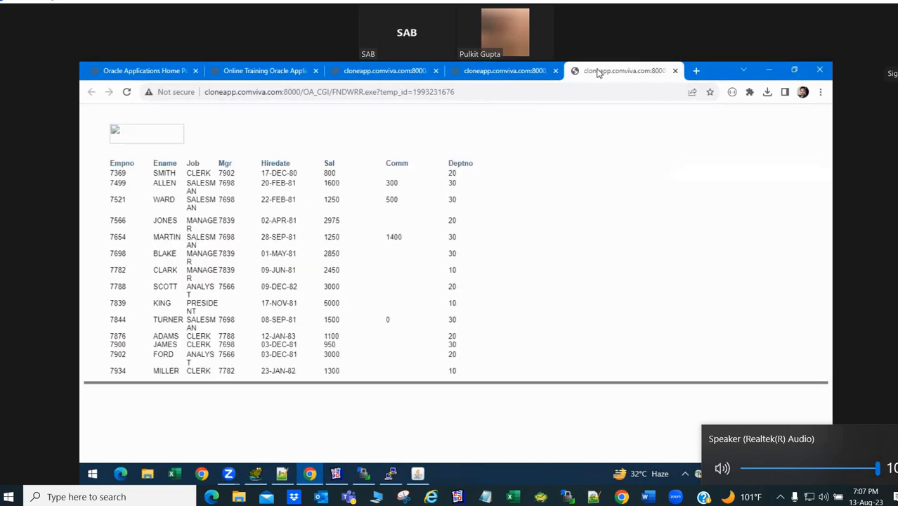
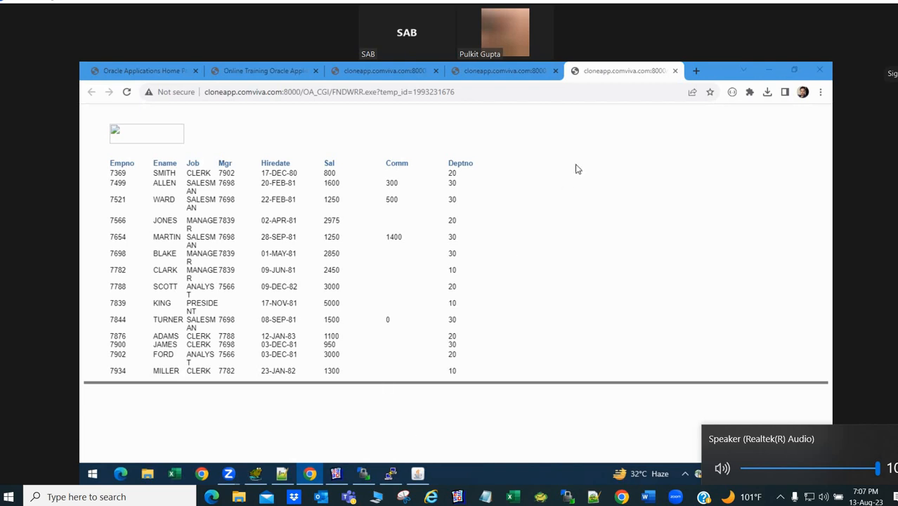
- Close the HTML EMP output tab and return to the Reports Builder window
left_click(675, 71)
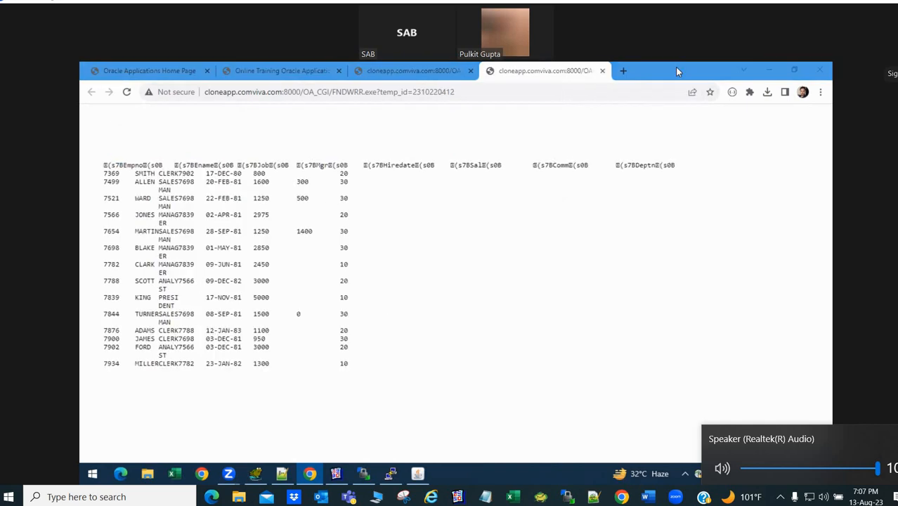
key("alt+Tab")
key("Down")
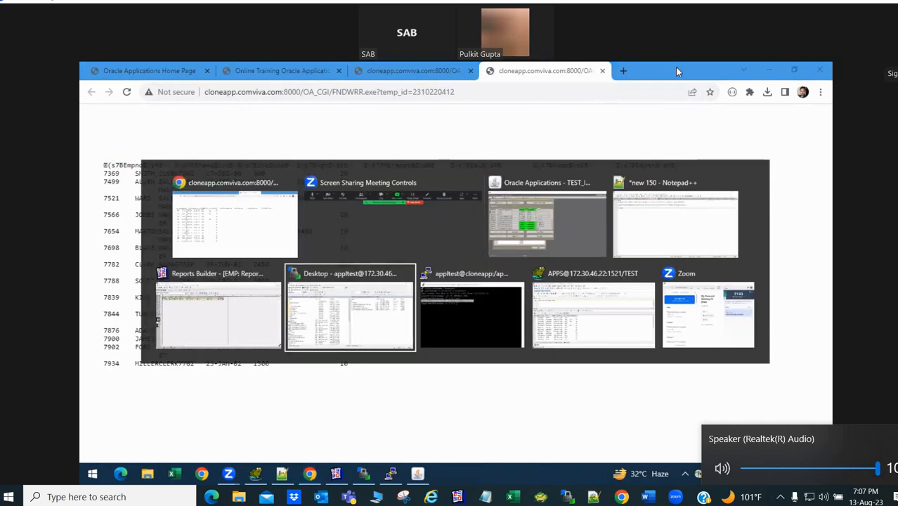
key("Left")
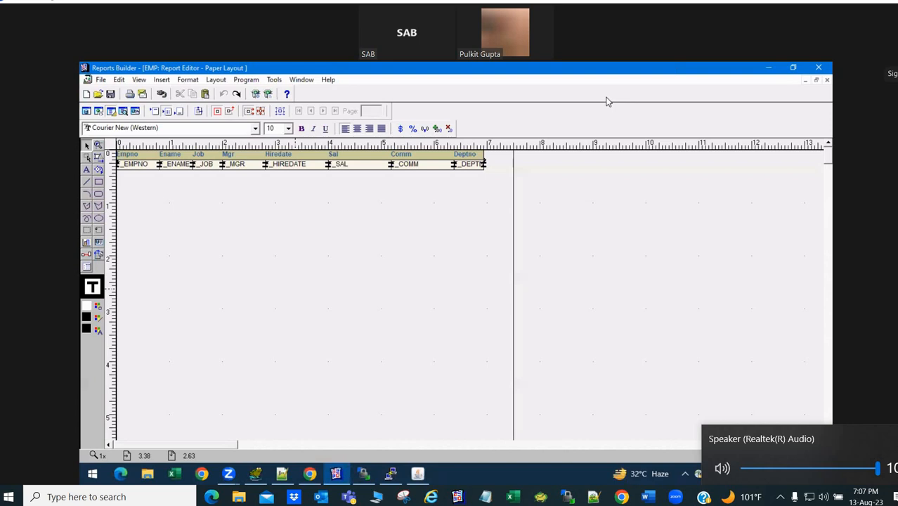
- Check the garbled Empno heading in the browser output, then open the EMP layout canvas's context menu
left_click(278, 156)
key("alt+Tab")
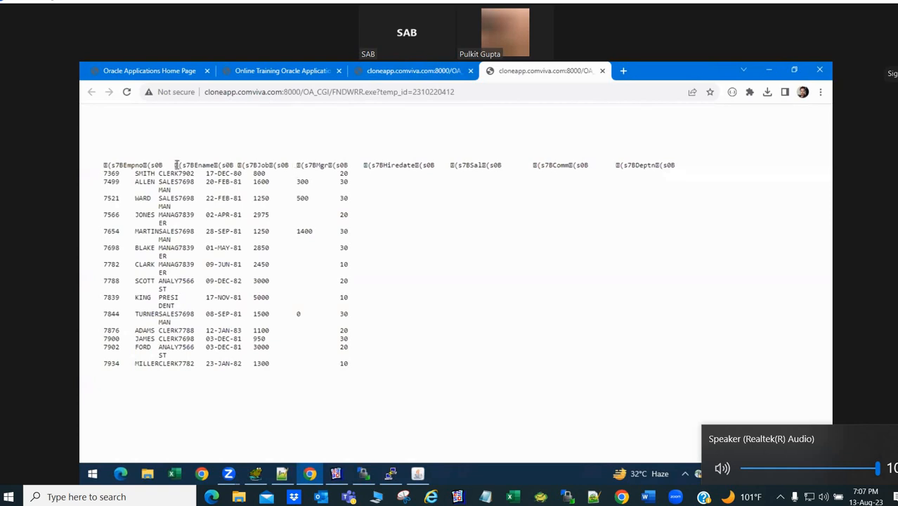
left_click_drag(121, 161, 102, 165)
key("alt+Tab")
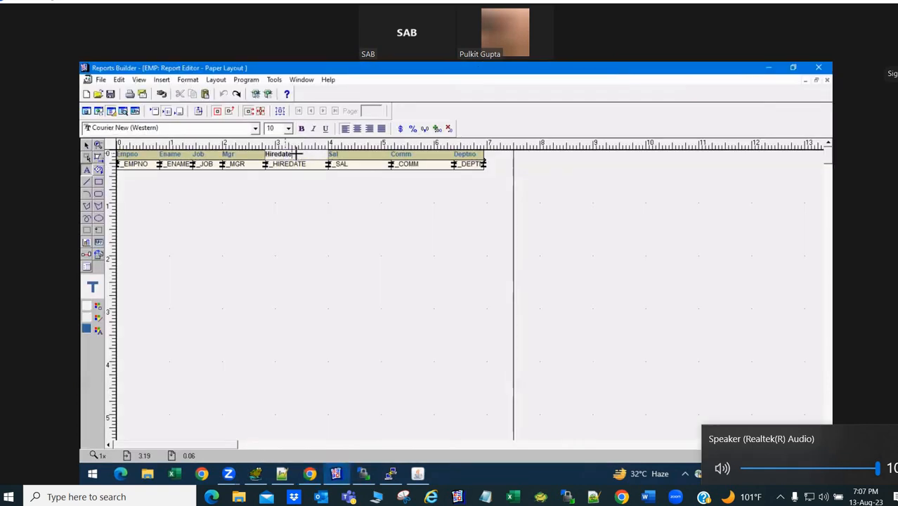
left_click(303, 206)
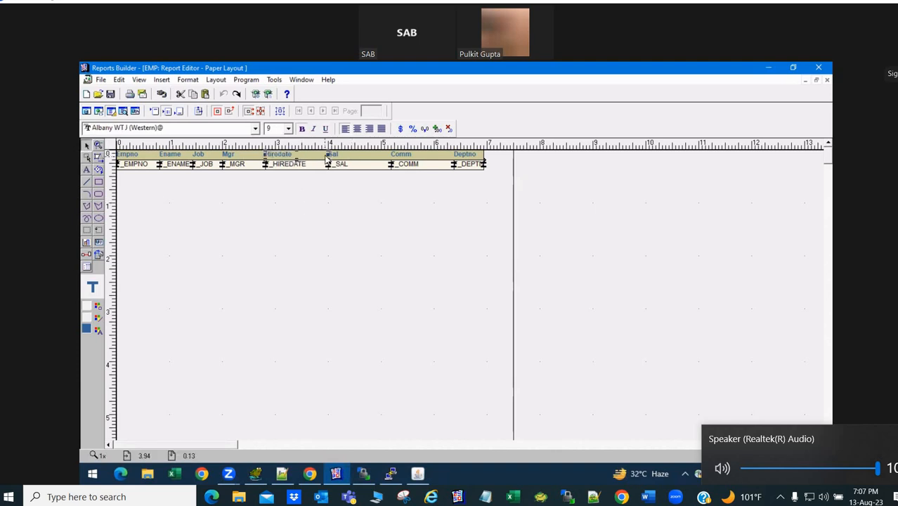
right_click(379, 220)
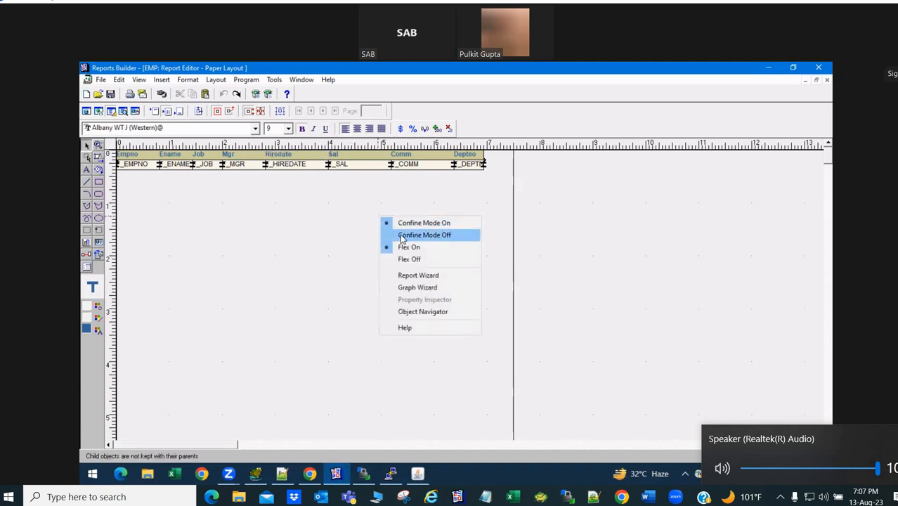
- Start a Horizontal Bar graph at the end of the report using the G_DEPTNO1 group
left_click(430, 291)
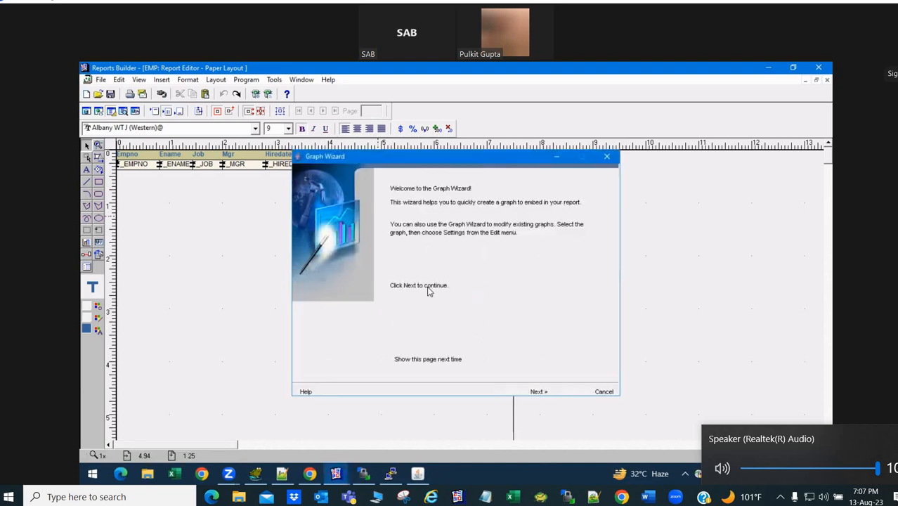
left_click(538, 392)
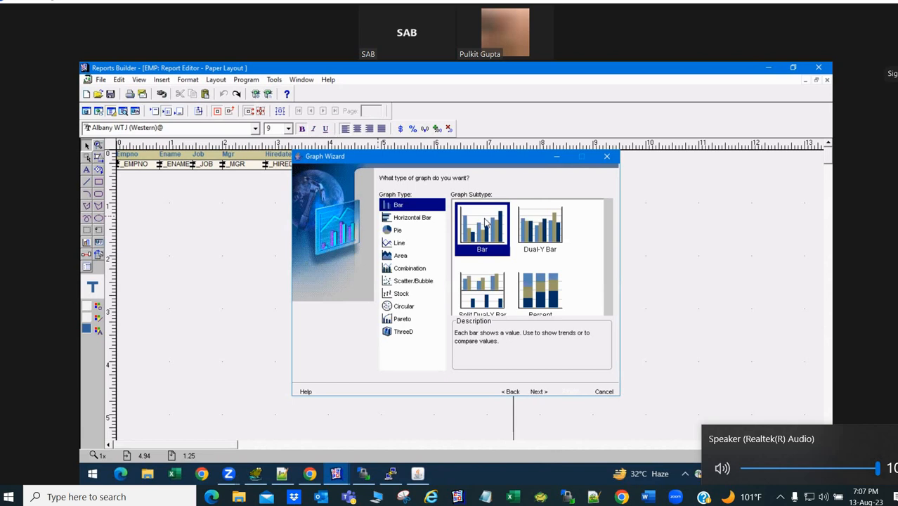
left_click(423, 219)
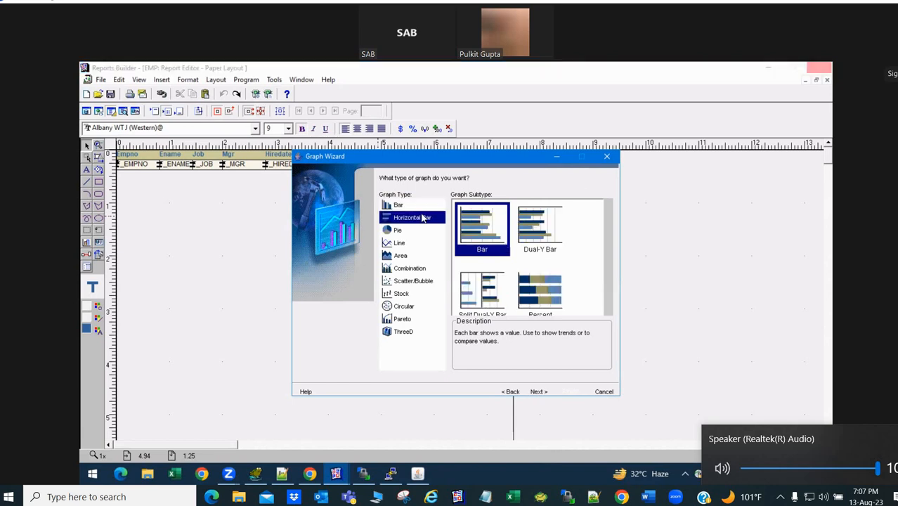
left_click(538, 392)
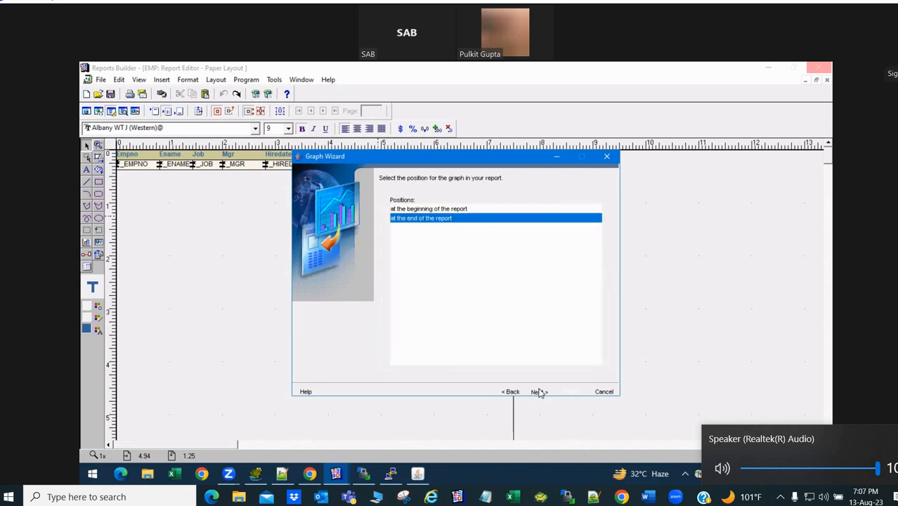
left_click(539, 391)
left_click(539, 391)
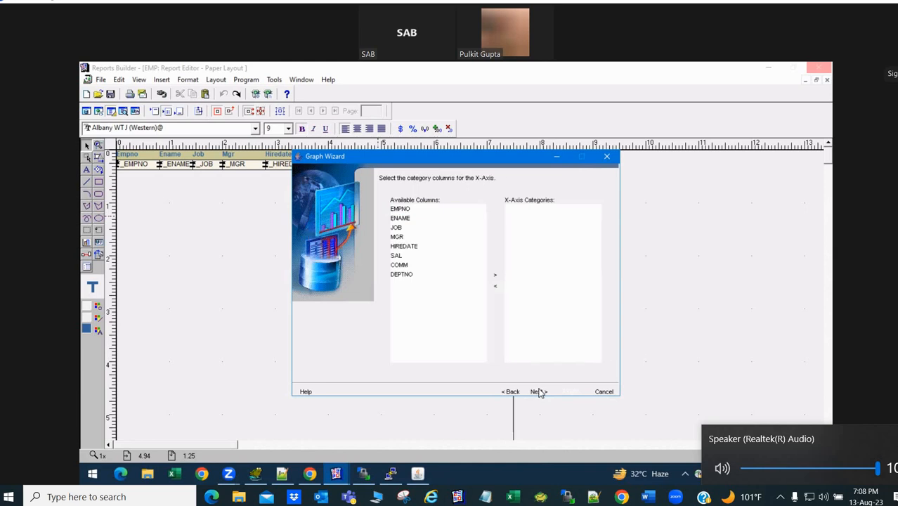
left_click(514, 392)
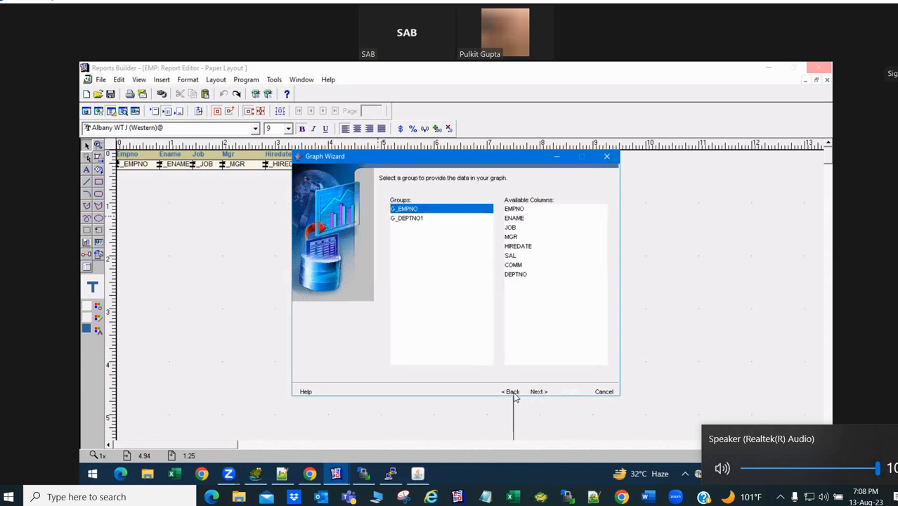
left_click(417, 219)
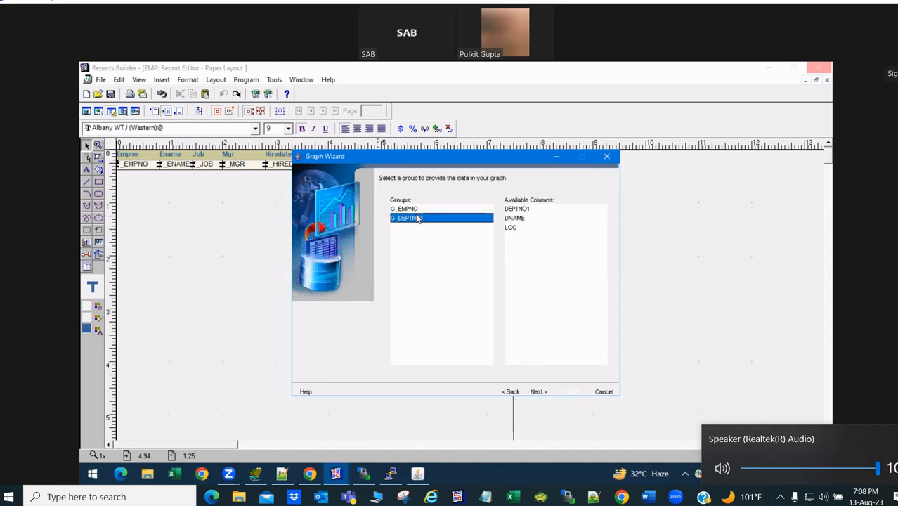
left_click(539, 393)
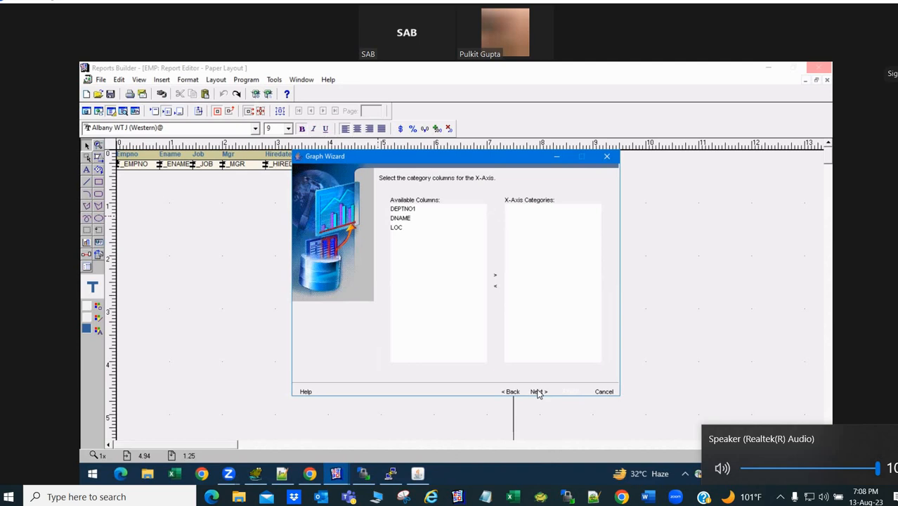
- Make DEPTNO1, DNAME and LOC the X-axis categories and continue without Y-axis data
left_click_drag(414, 210, 436, 227)
left_click(496, 279)
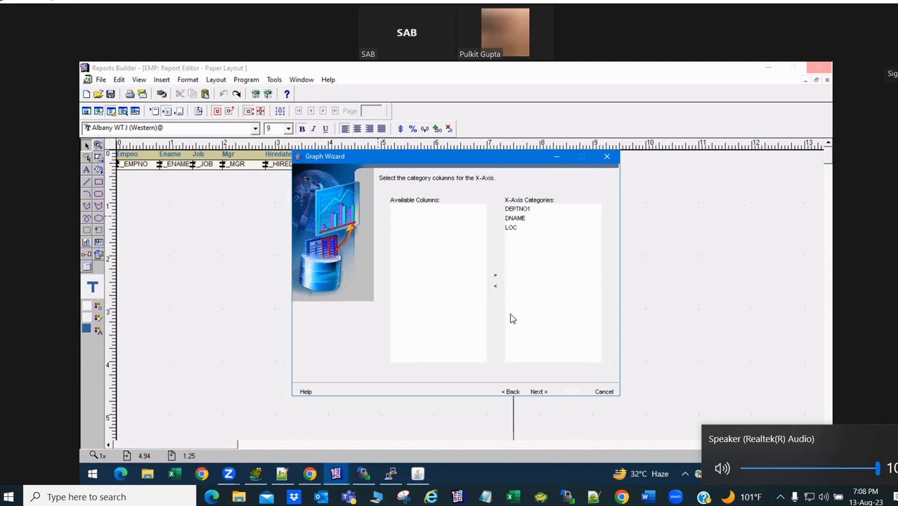
left_click(540, 391)
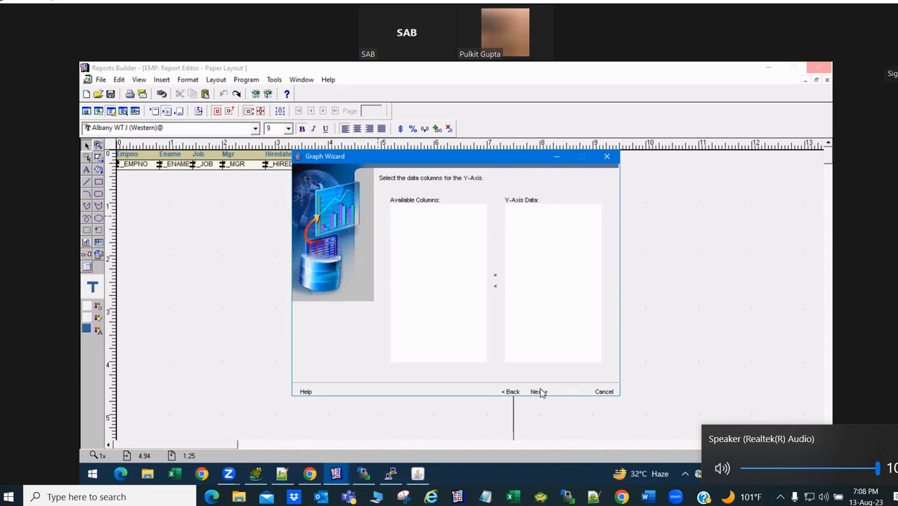
left_click(540, 392)
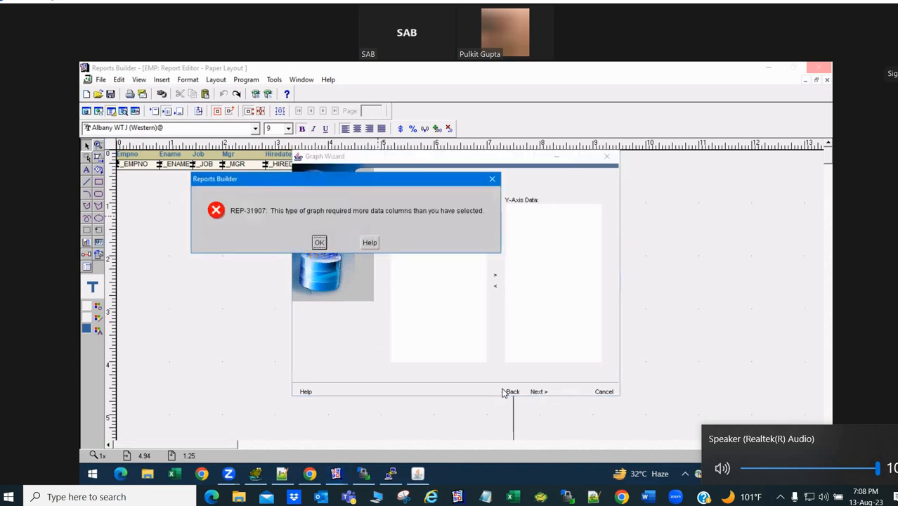
- Dismiss the REP-31907 error and switch the graph's data group to G_EMPNO
left_click(321, 240)
left_click(512, 392)
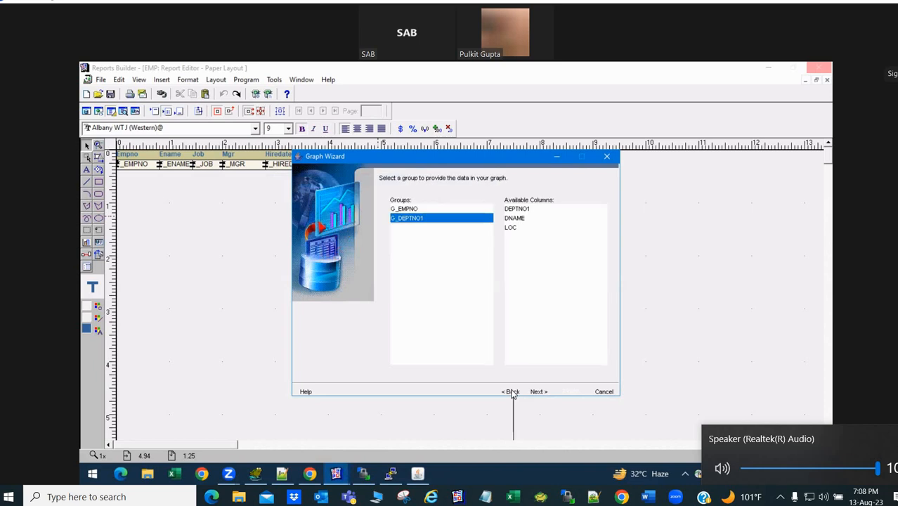
left_click(428, 210)
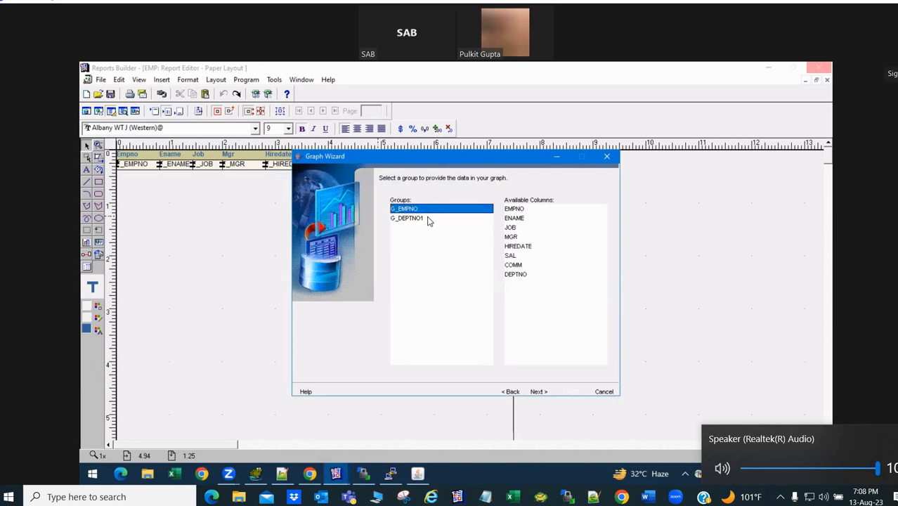
left_click(430, 219)
left_click(422, 210)
left_click(524, 210)
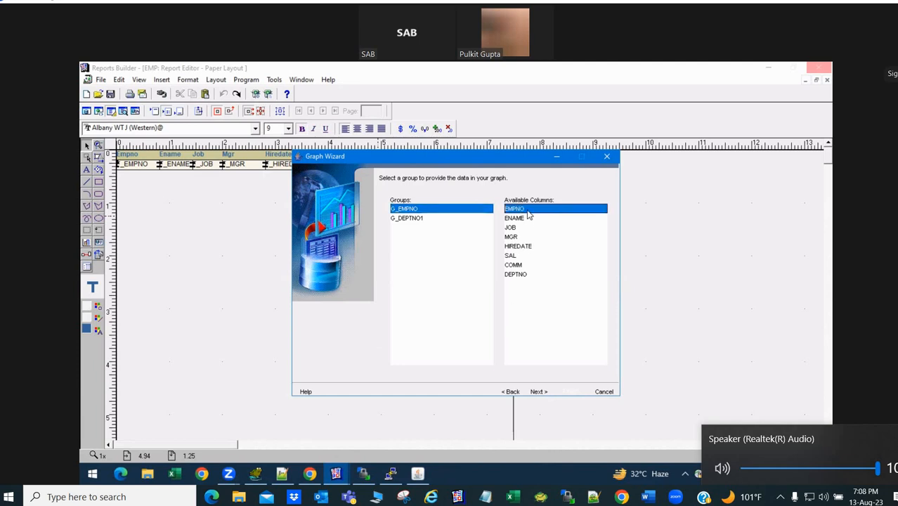
left_click(535, 393)
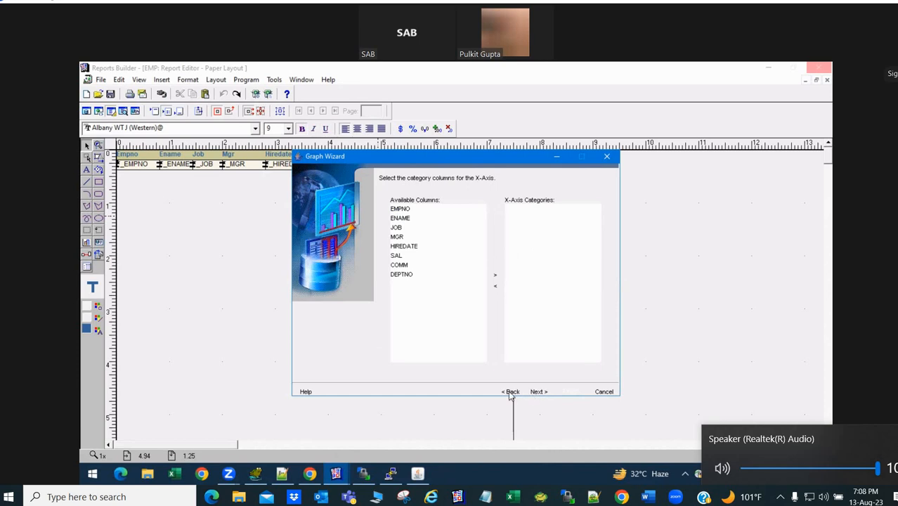
left_click(511, 394)
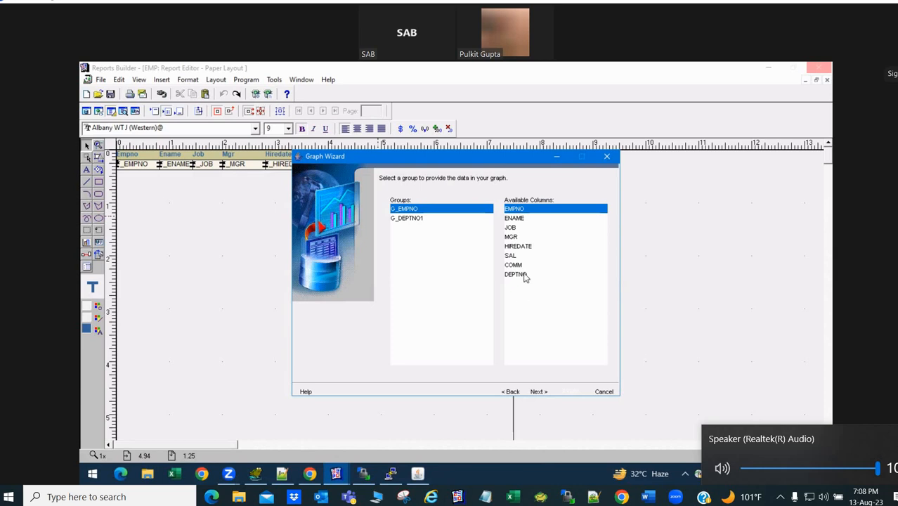
left_click(535, 392)
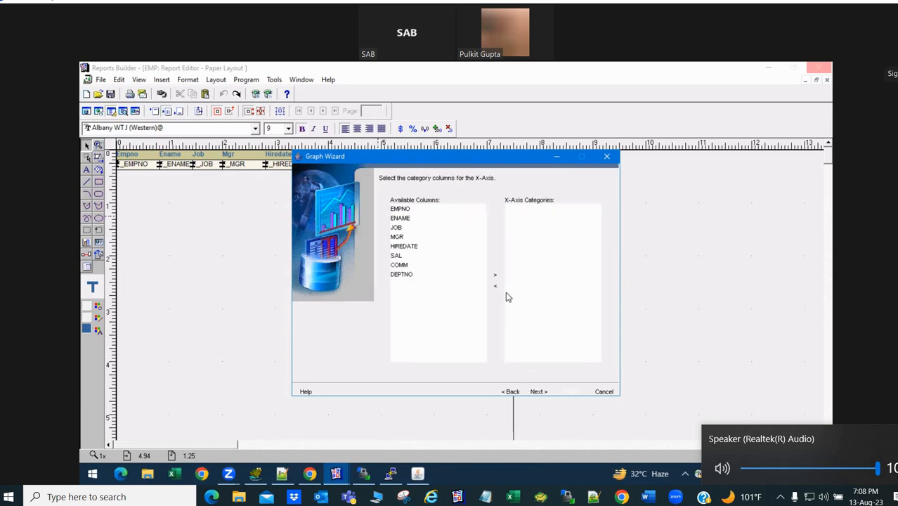
- Try EMPNO as the X-axis category, then go back to rework the categories
left_click(402, 210)
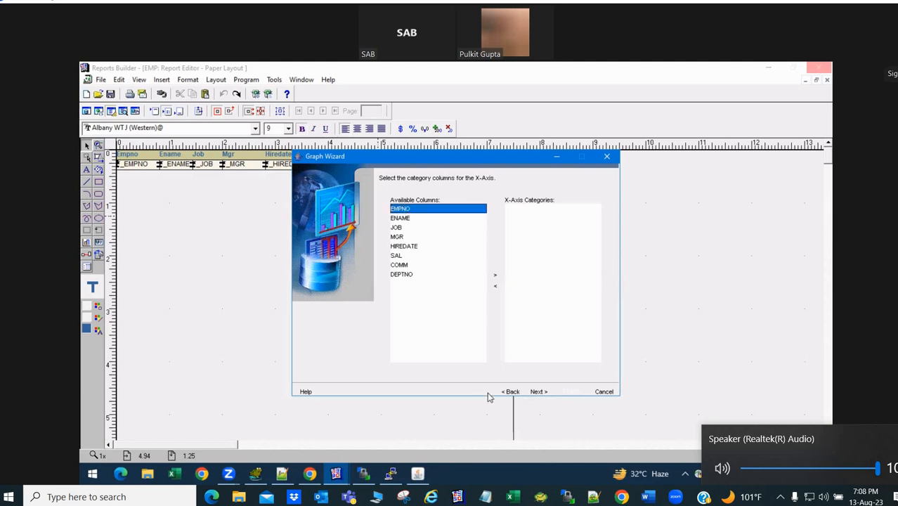
left_click(497, 278)
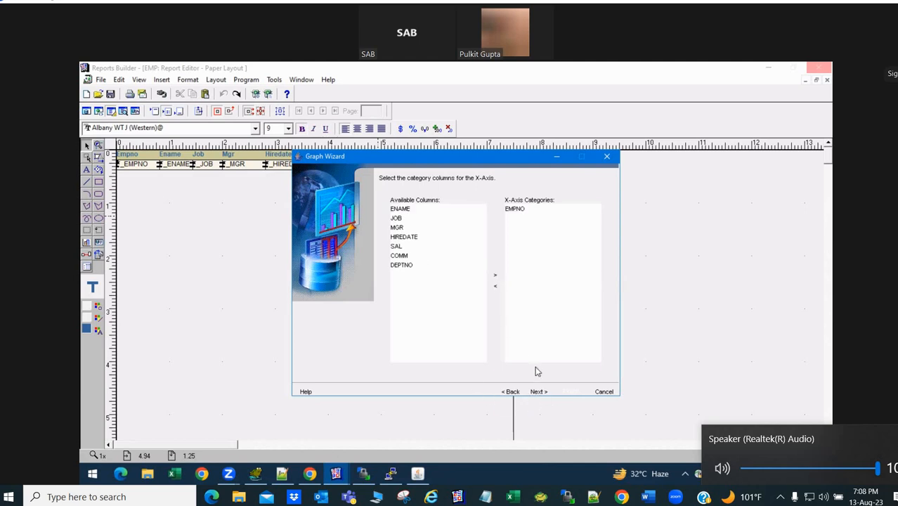
left_click(538, 392)
left_click(431, 238)
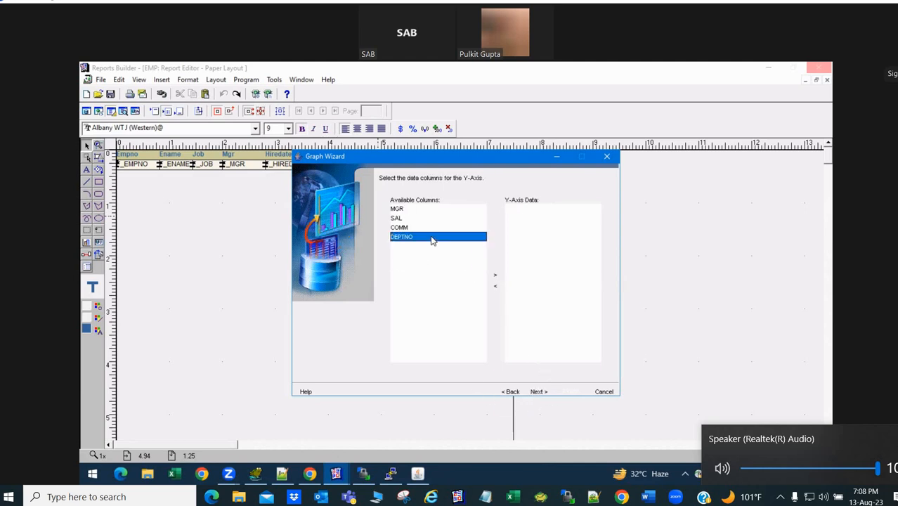
left_click(511, 392)
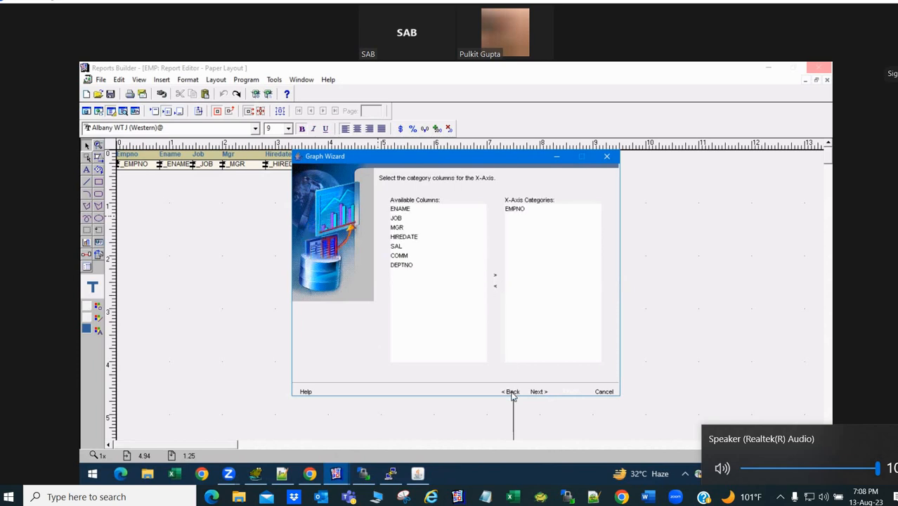
- Replace EMPNO with DEPTNO as the X-axis category and set EMPNO as the Y-axis data
left_click(413, 267)
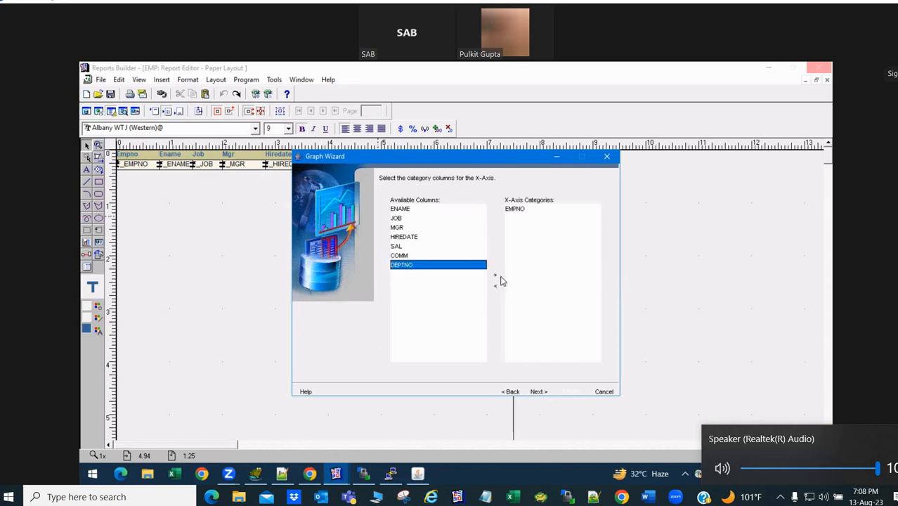
left_click(496, 276)
left_click(520, 209)
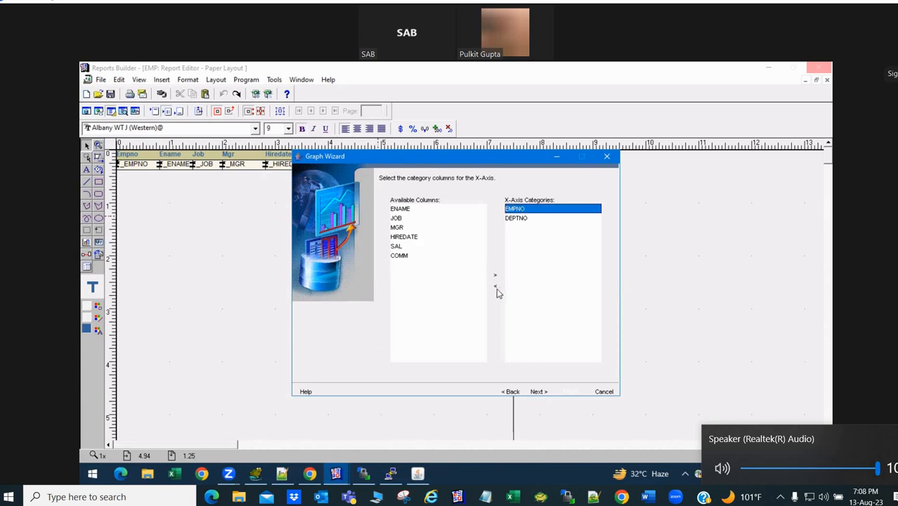
left_click(495, 287)
left_click(538, 392)
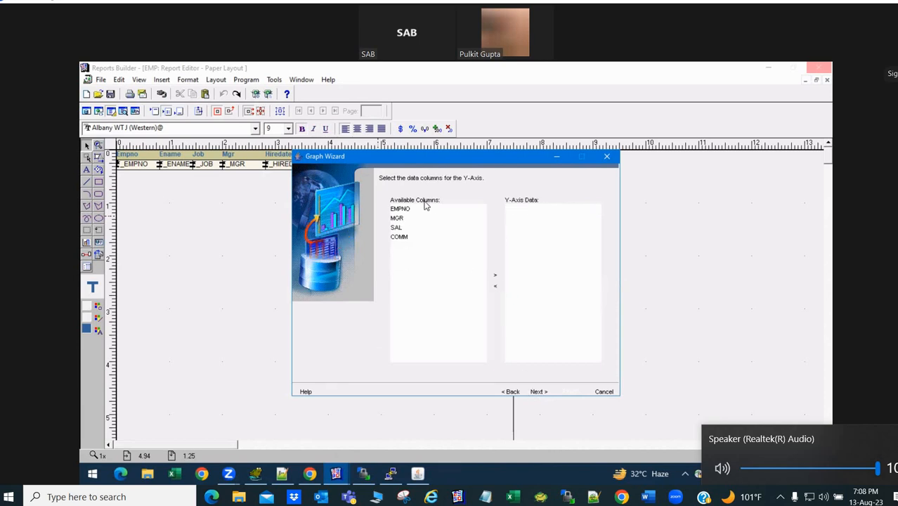
left_click(407, 211)
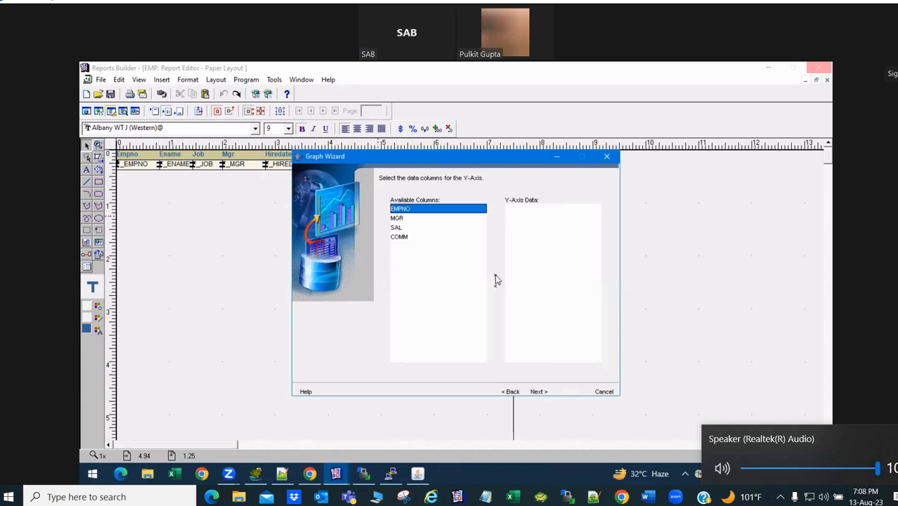
left_click(495, 276)
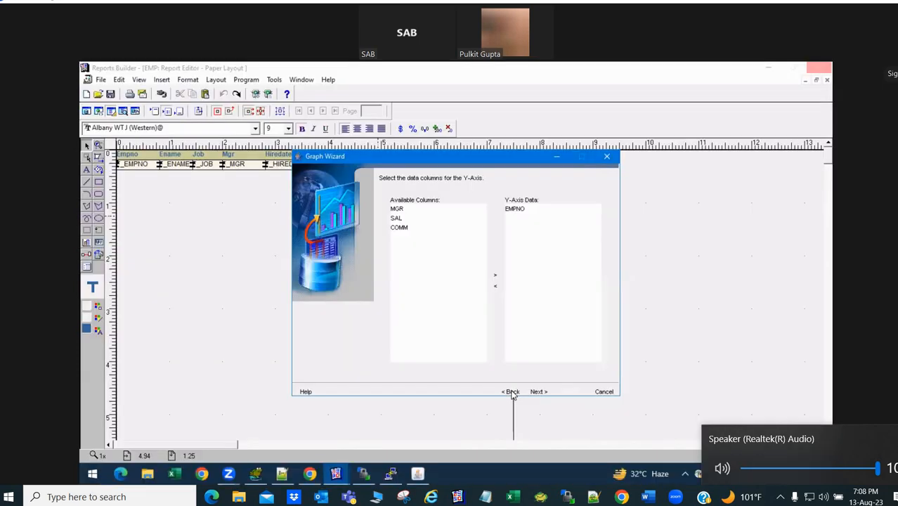
left_click(511, 393)
left_click(537, 392)
- Finish the bar graph wizard and compile the EMP report successfully
left_click(537, 392)
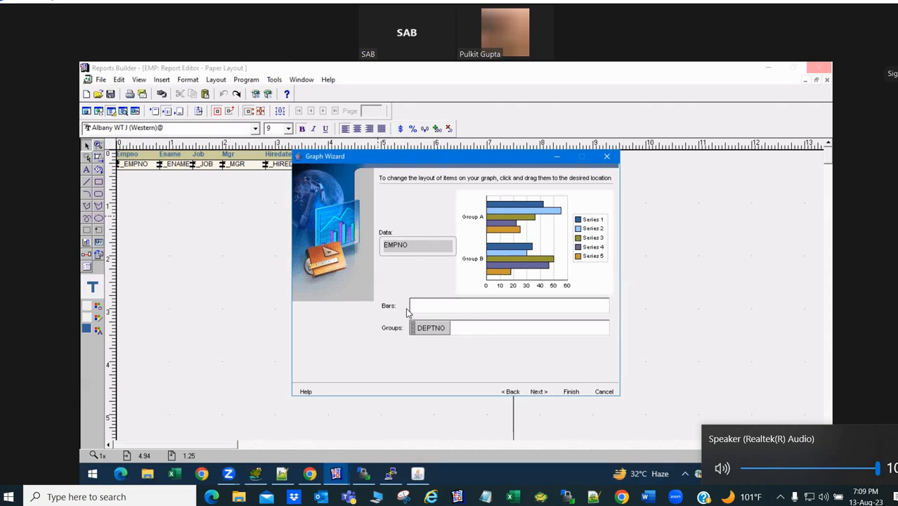
left_click(535, 392)
left_click(507, 391)
left_click(573, 391)
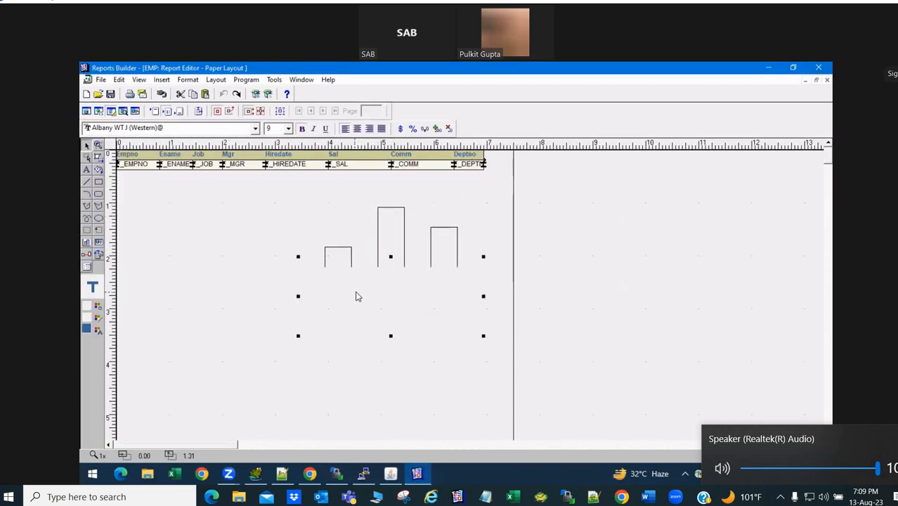
left_click(510, 263)
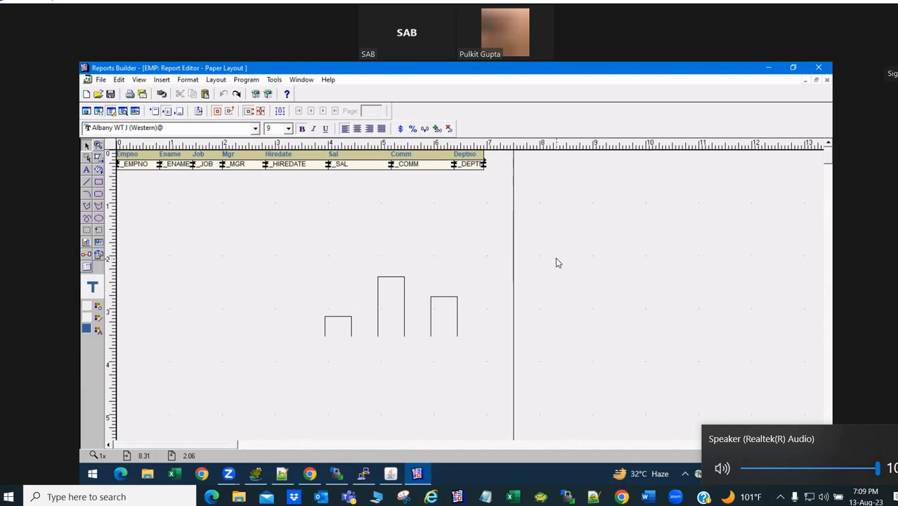
key("ctrl+shift+k")
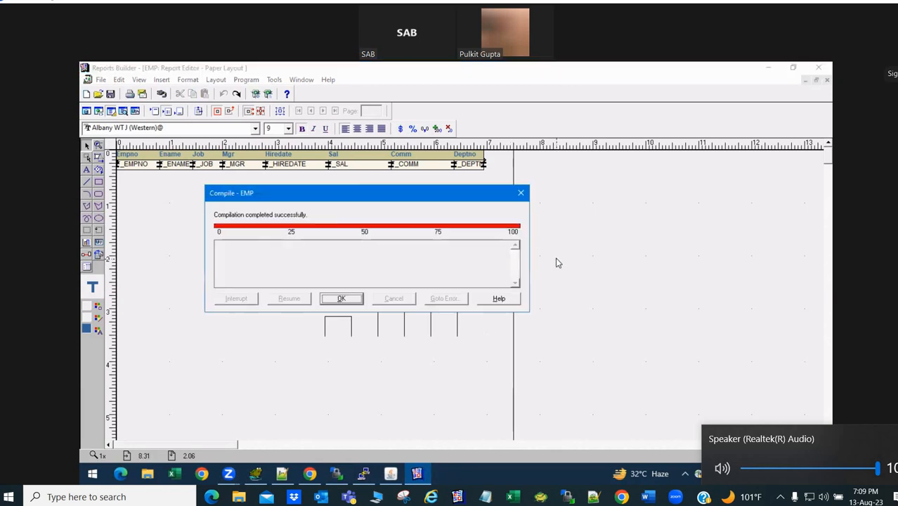
left_click(355, 300)
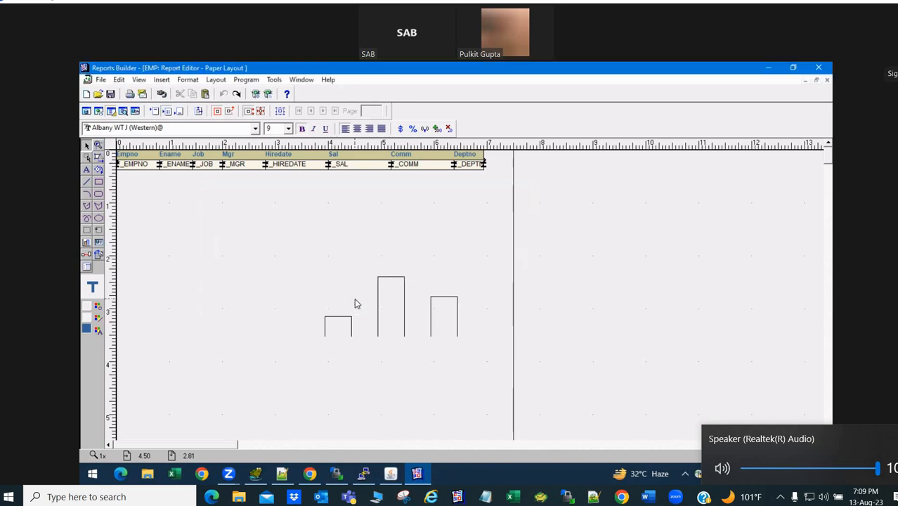
- Upload EMP.rdf to the server's reports folder in WinSCP, overwriting the existing file
left_click(365, 478)
left_click(365, 478)
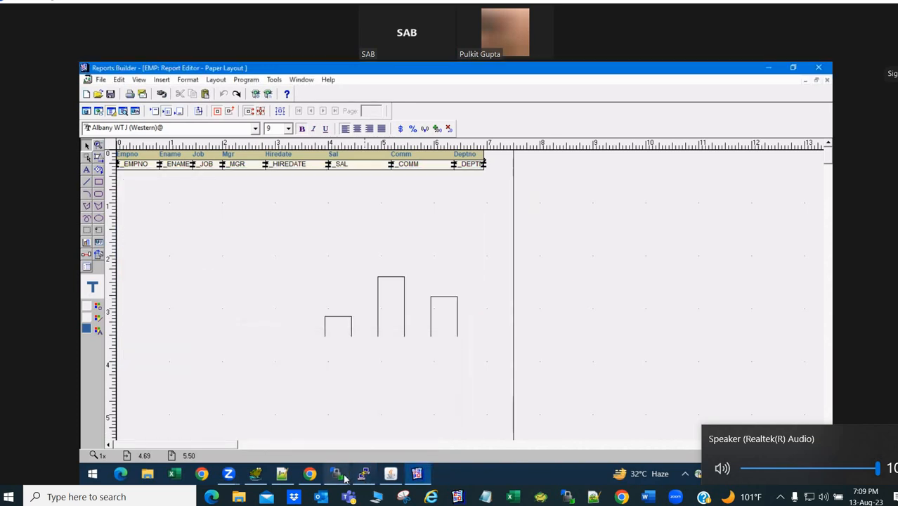
left_click(339, 476)
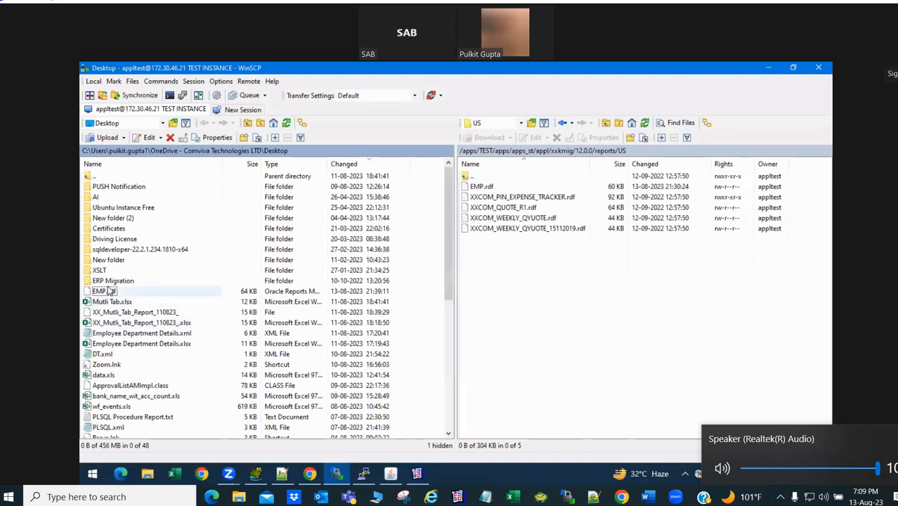
left_click_drag(105, 291, 485, 312)
left_click(427, 307)
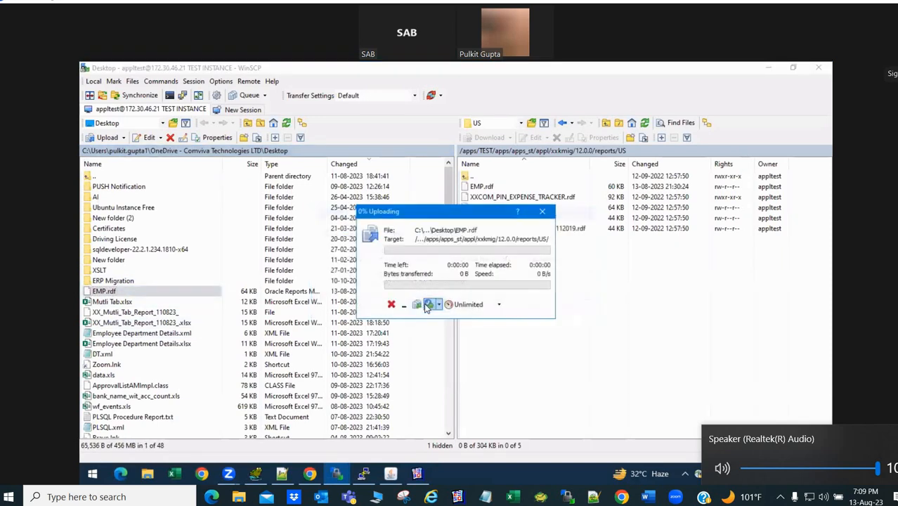
left_click(397, 476)
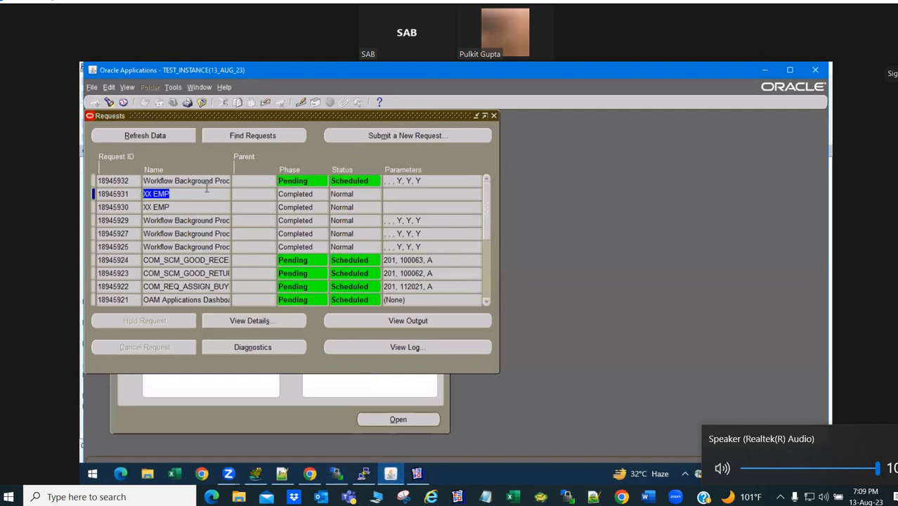
- Submit XX EMP as a single request with default values
left_click(411, 140)
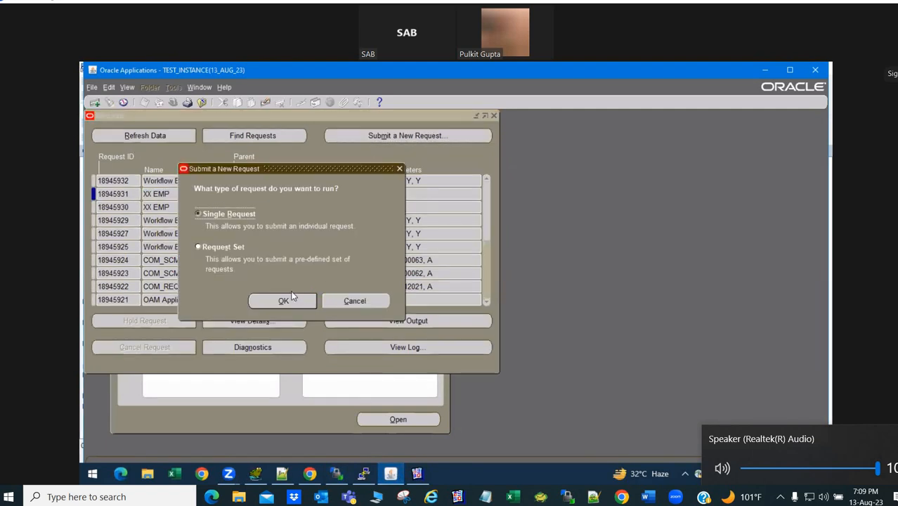
left_click(289, 299)
key("ctrl+v")
key("Tab")
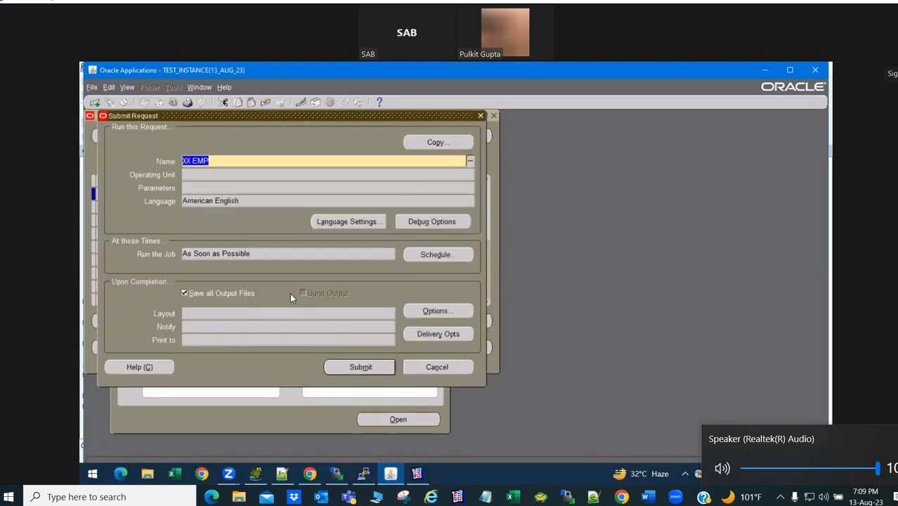
left_click(360, 366)
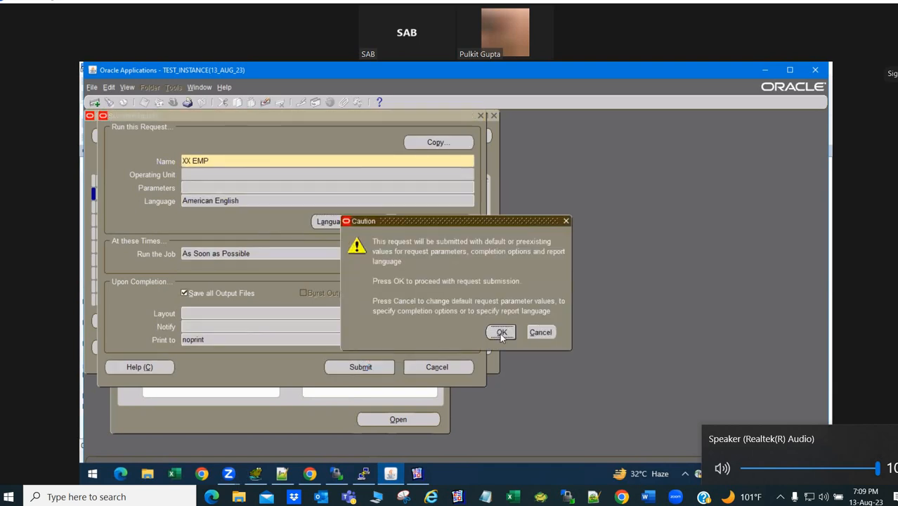
left_click(502, 333)
left_click(489, 313)
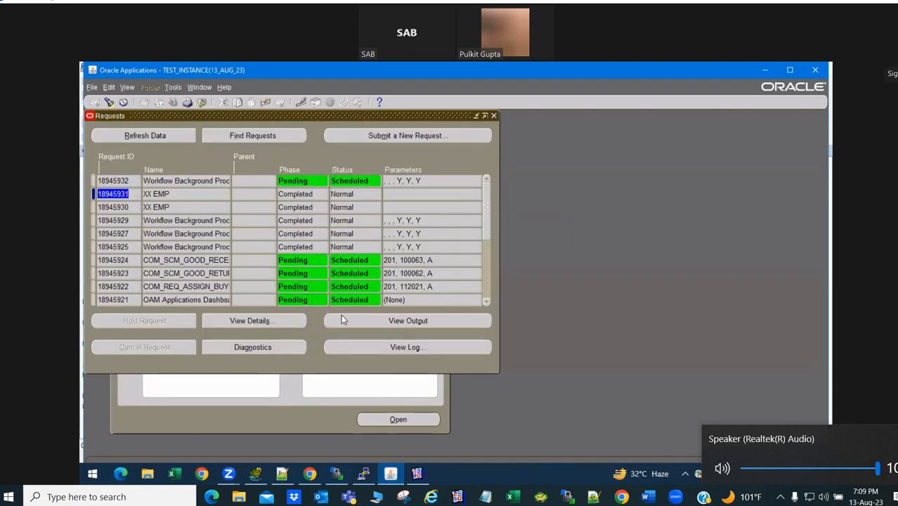
- Refresh until the XX EMP request completes Normal, then review and close its output
left_click(174, 136)
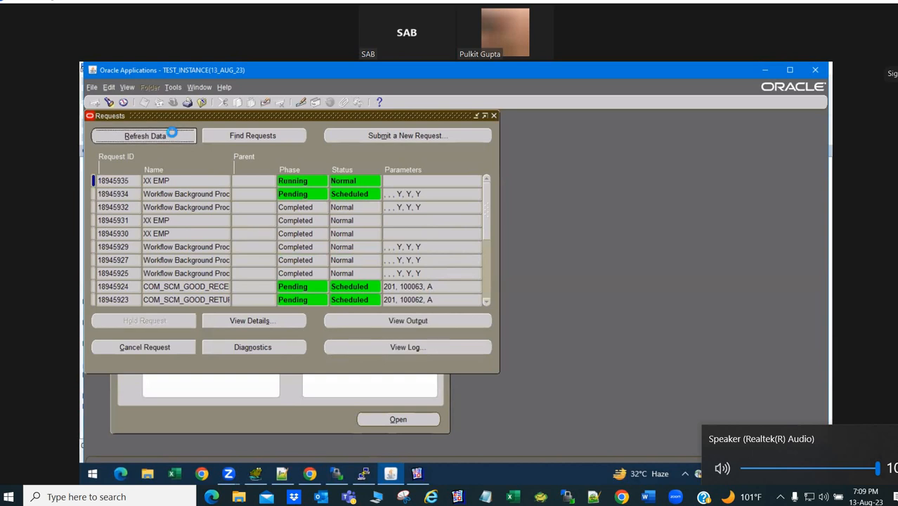
left_click(172, 133)
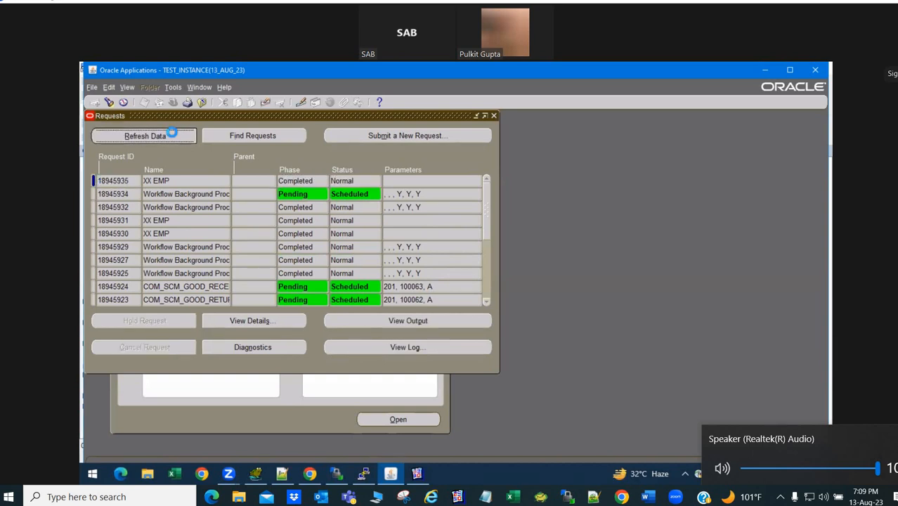
left_click(363, 321)
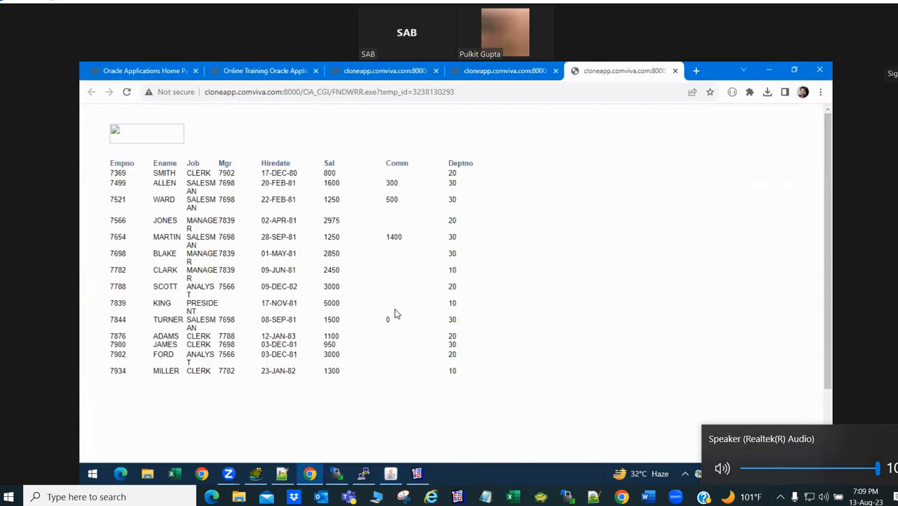
left_click_drag(828, 223, 832, 200)
left_click(675, 71)
key("alt+Tab")
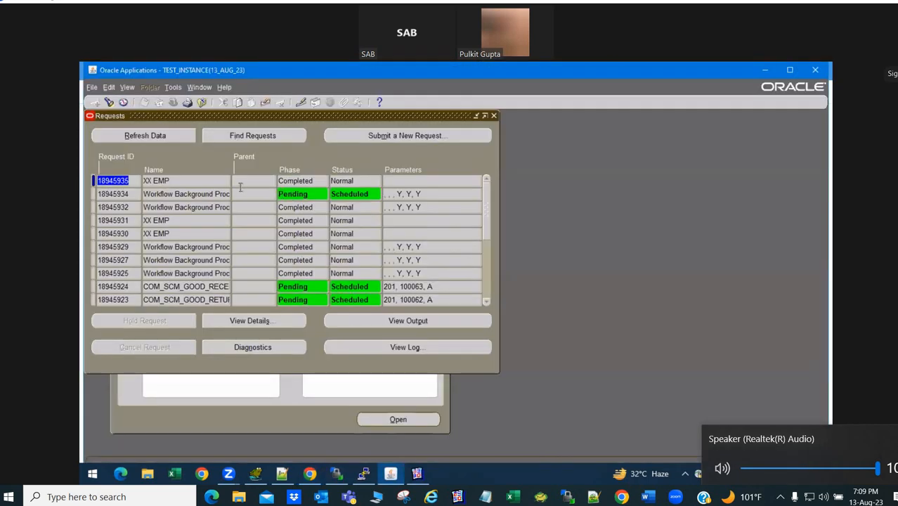
- Close the Requests window and bring the EMP paper layout back into view
left_click(190, 180)
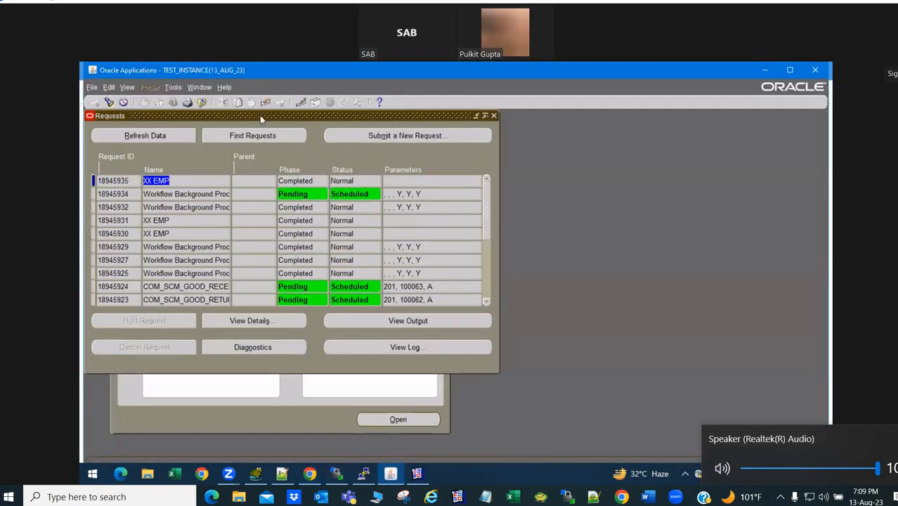
left_click_drag(233, 118, 247, 191)
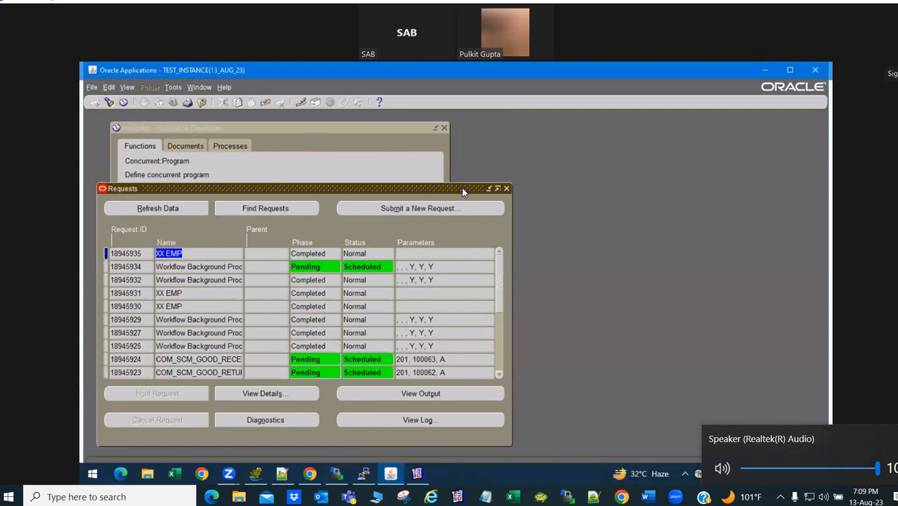
left_click(506, 189)
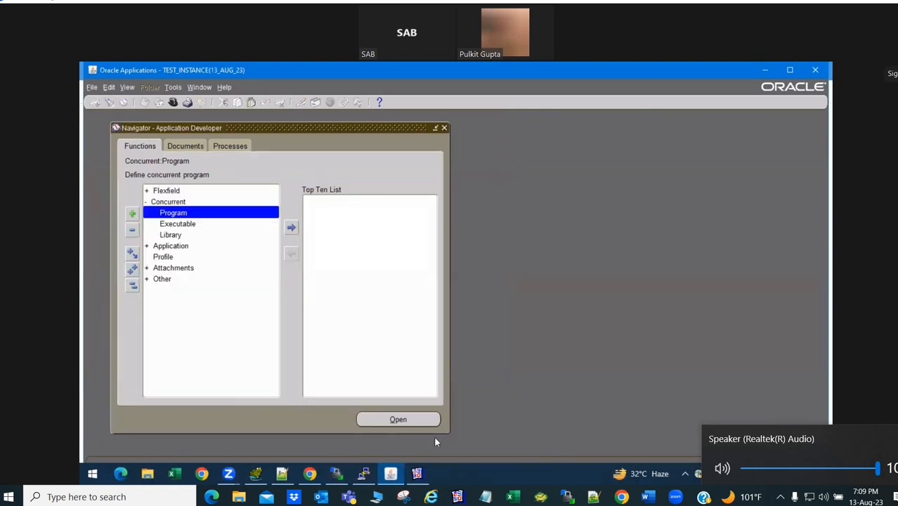
left_click(418, 474)
- Reopen the bar graph's Graph Wizard and page through its tabs from Group to Hyperlink
left_click(376, 316)
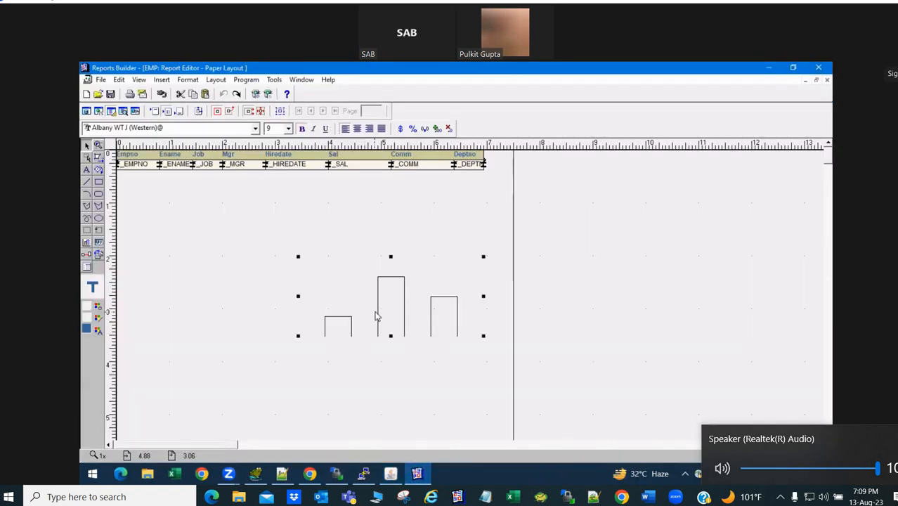
right_click(376, 316)
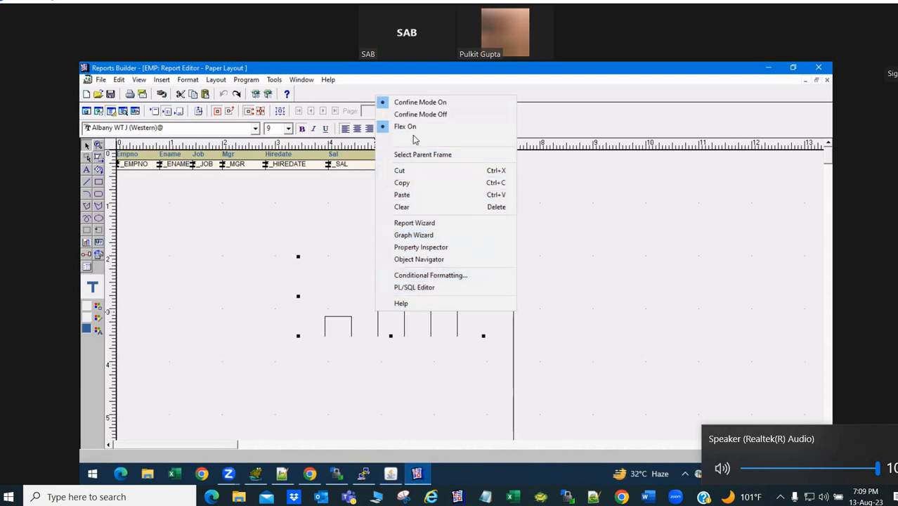
left_click(450, 236)
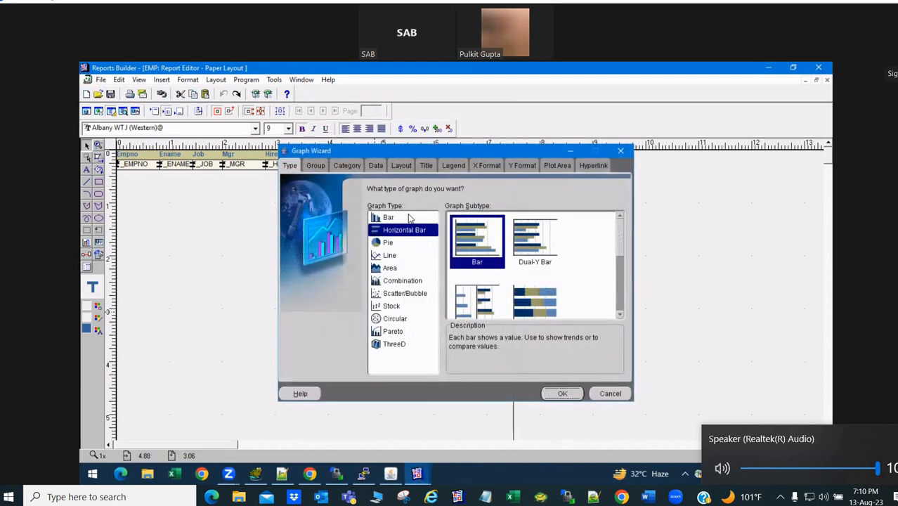
left_click(317, 167)
left_click(346, 166)
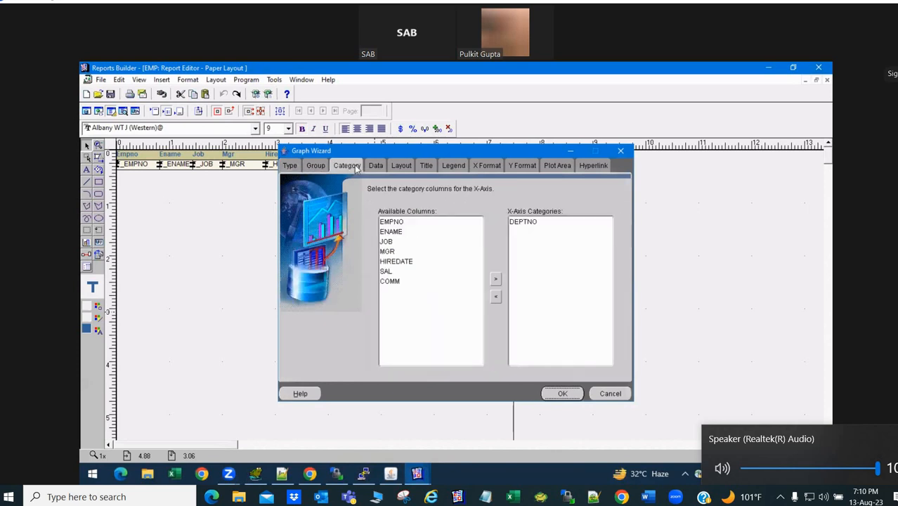
left_click(375, 167)
left_click(399, 166)
left_click(427, 167)
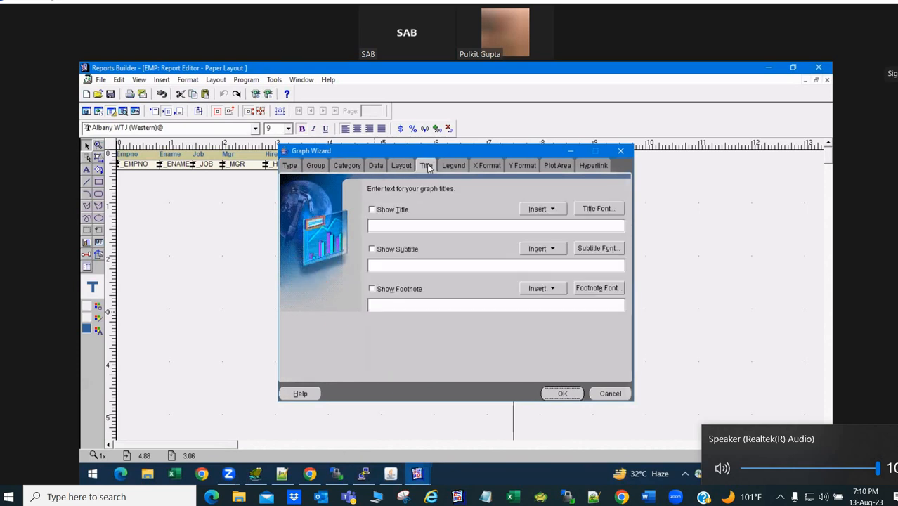
left_click(451, 167)
left_click(485, 168)
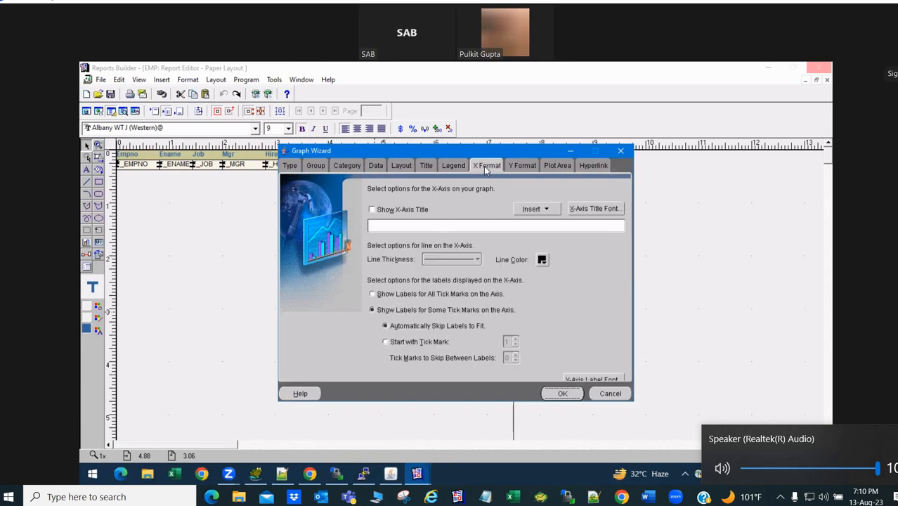
left_click(523, 167)
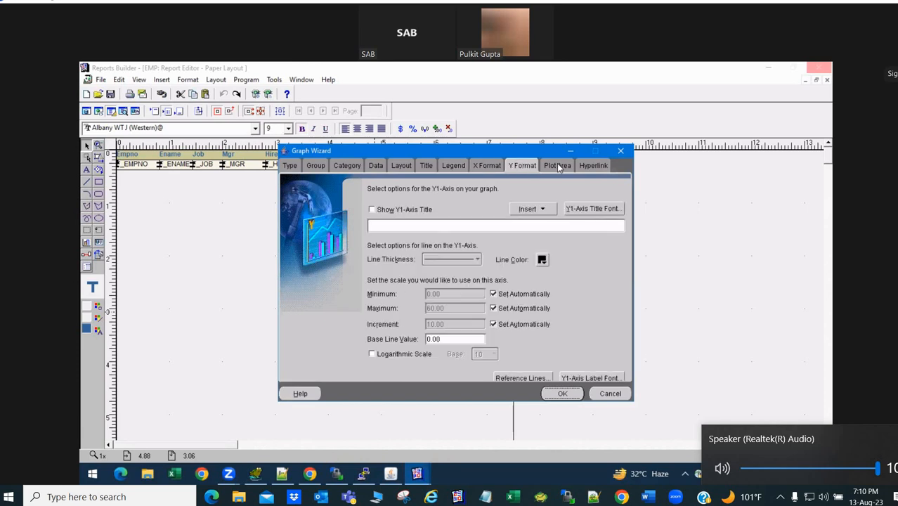
left_click(558, 167)
left_click(595, 167)
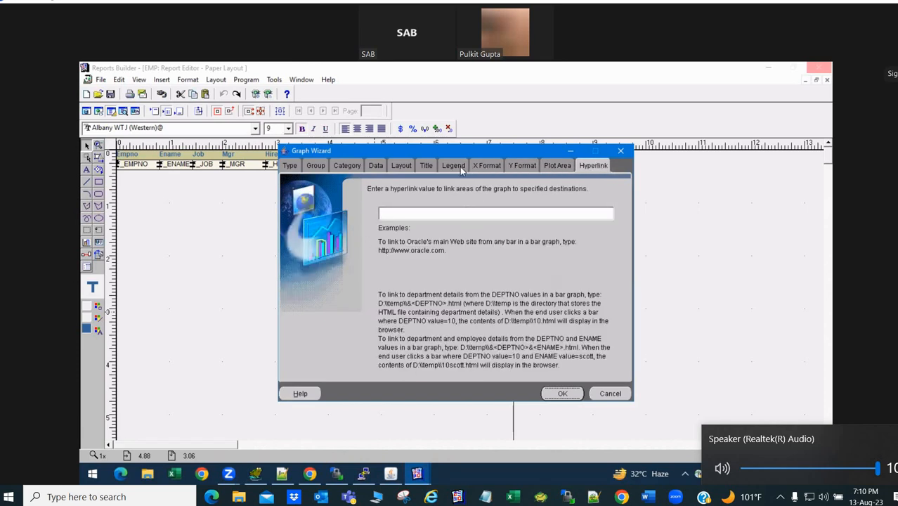
- Revisit the Legend, Title, Layout, Type and Group tabs to review the Horizontal Bar type and DEPTNO grouping
left_click(459, 167)
left_click(425, 166)
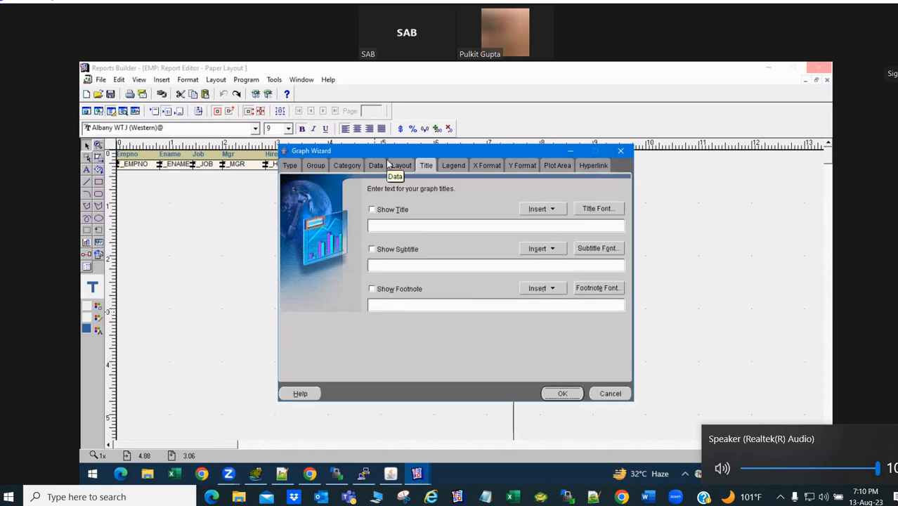
left_click(388, 165)
left_click(403, 165)
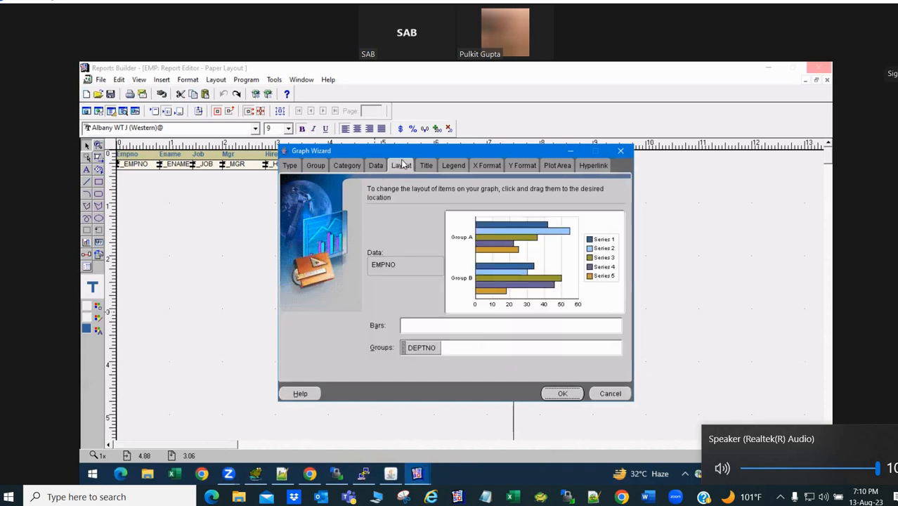
left_click(426, 348)
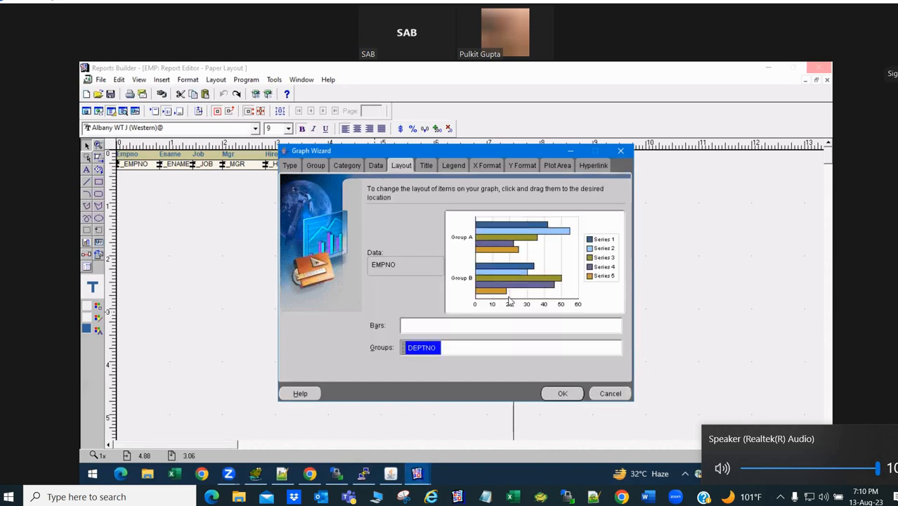
left_click(495, 240)
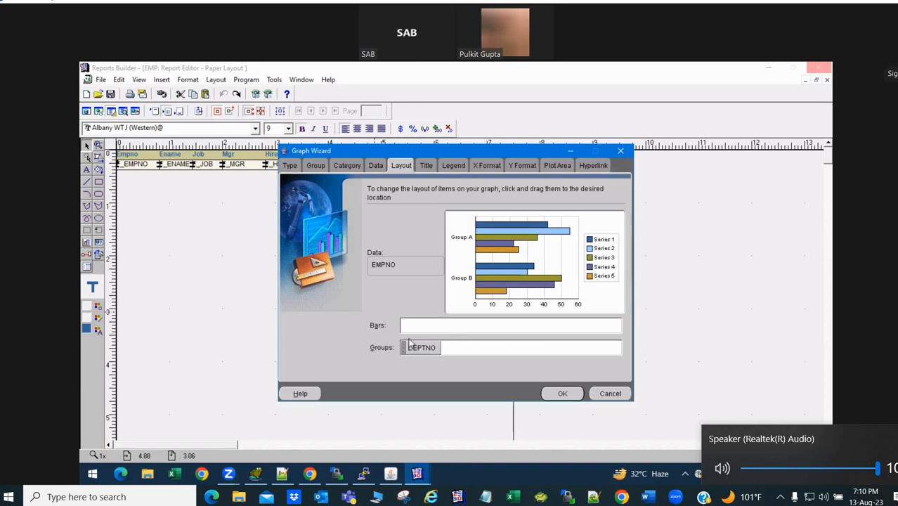
left_click(450, 166)
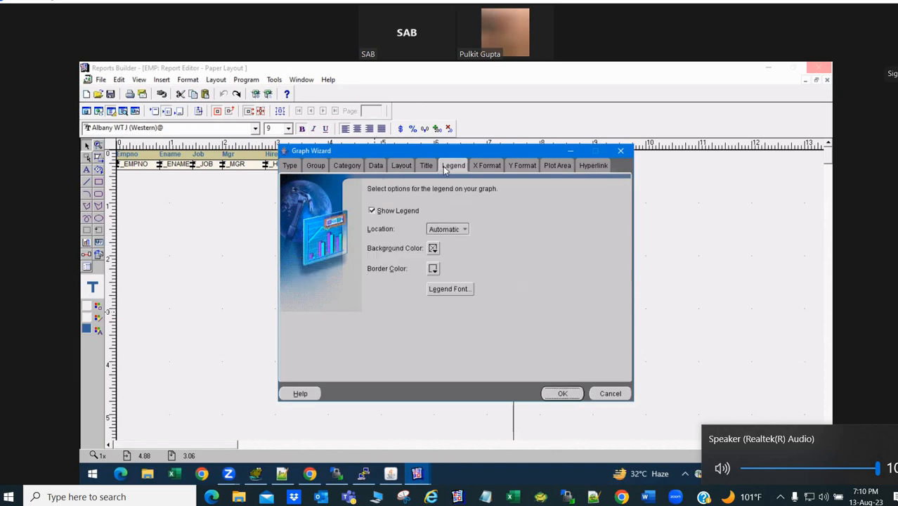
left_click(289, 166)
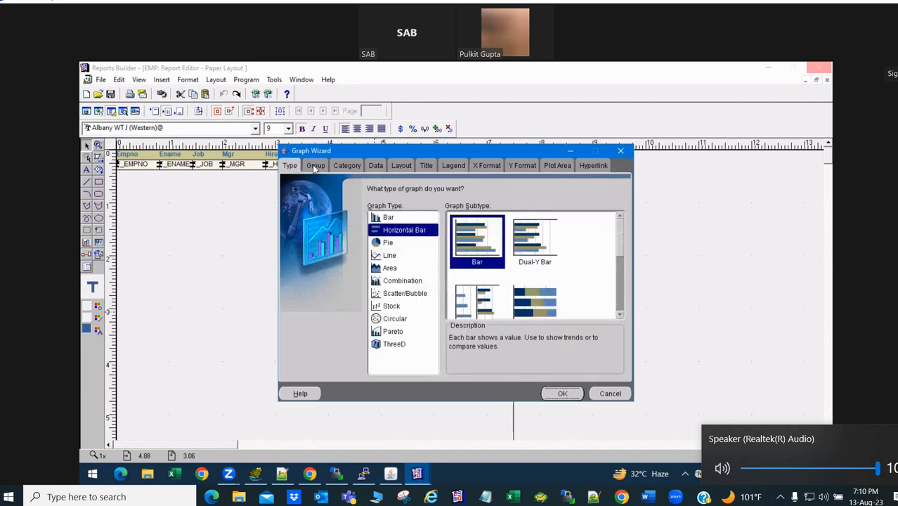
left_click(315, 167)
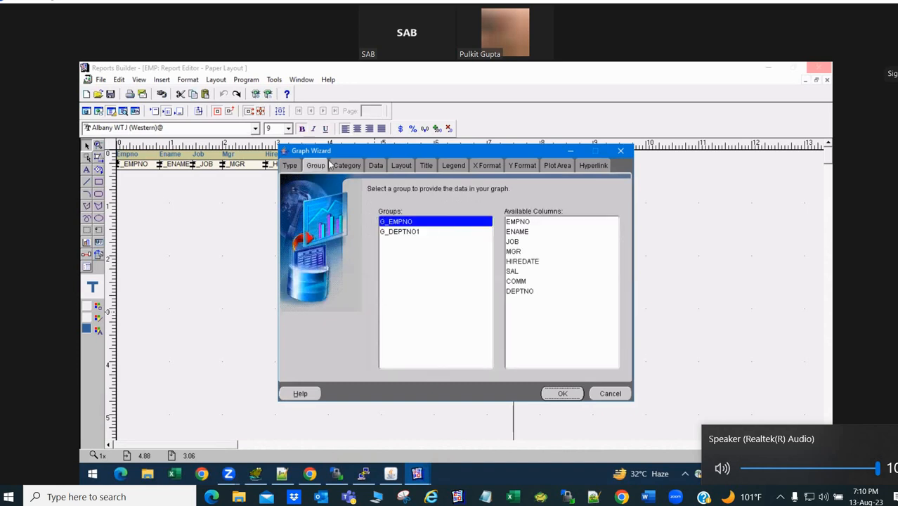
left_click(603, 166)
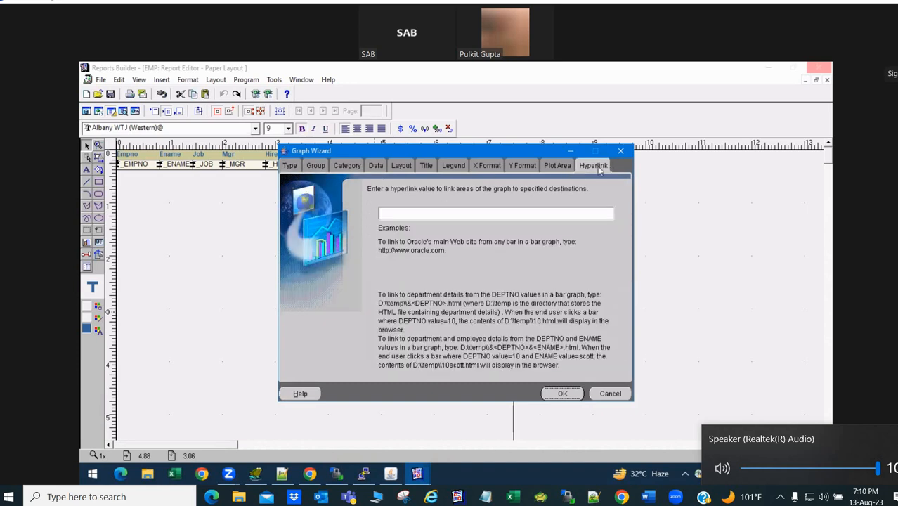
key("alt+Tab")
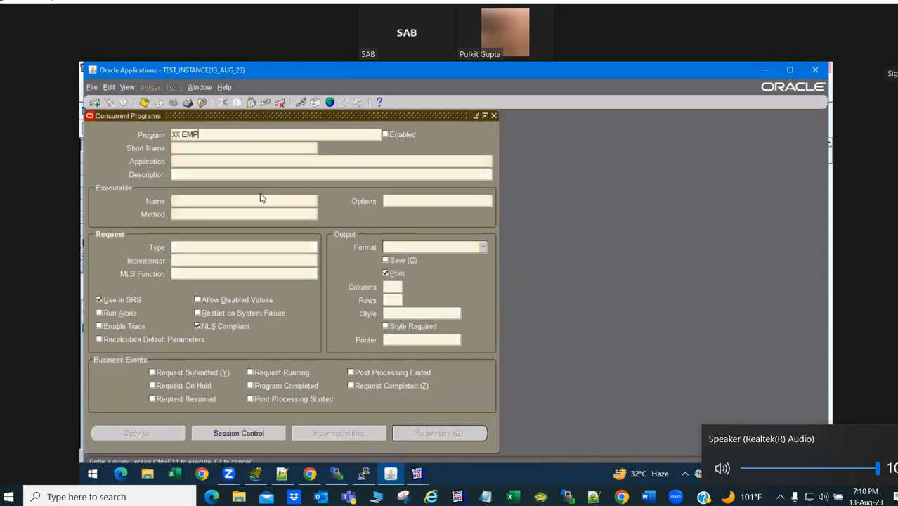
- Set XX EMP's output format to Text, save, and close the Concurrent Programs window
left_click(432, 251)
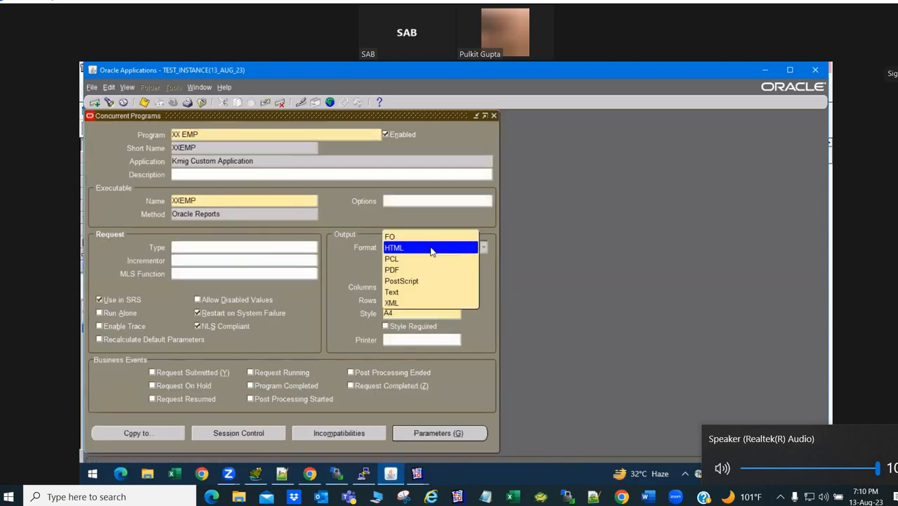
left_click(410, 292)
key("ctrl+s")
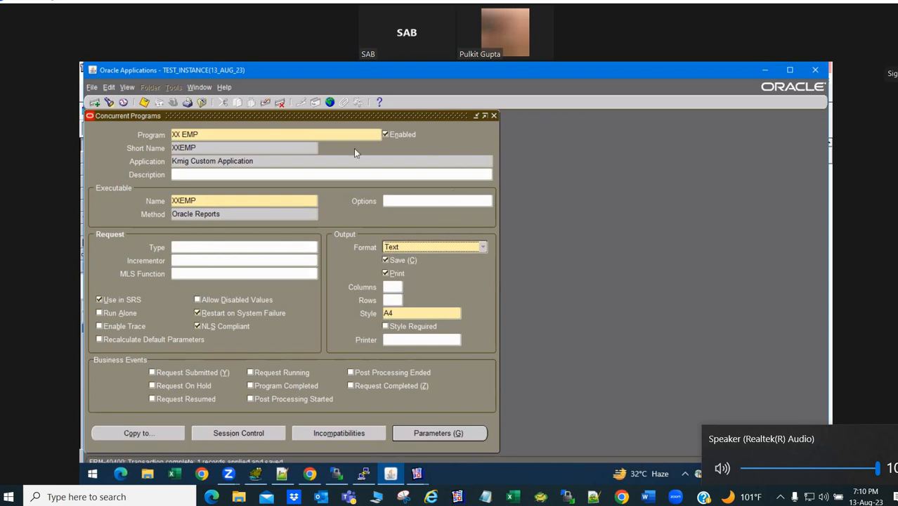
left_click_drag(251, 116, 253, 211)
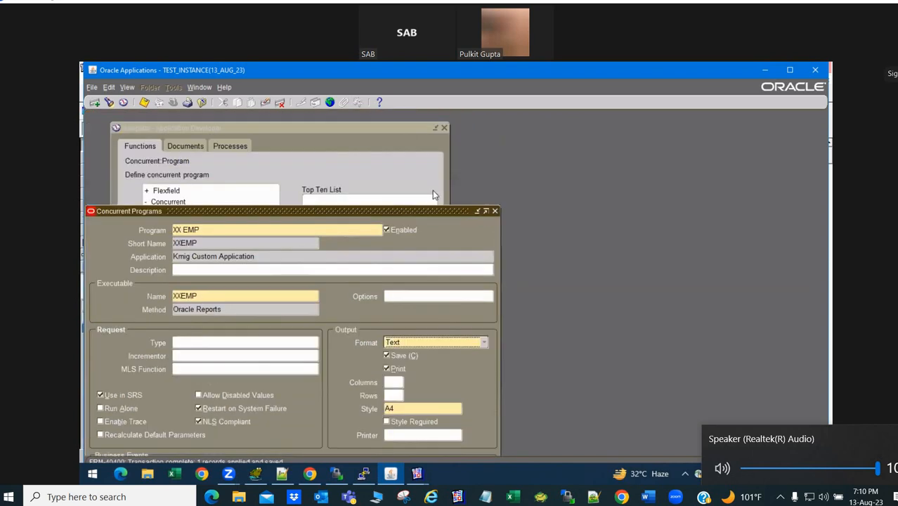
left_click(495, 211)
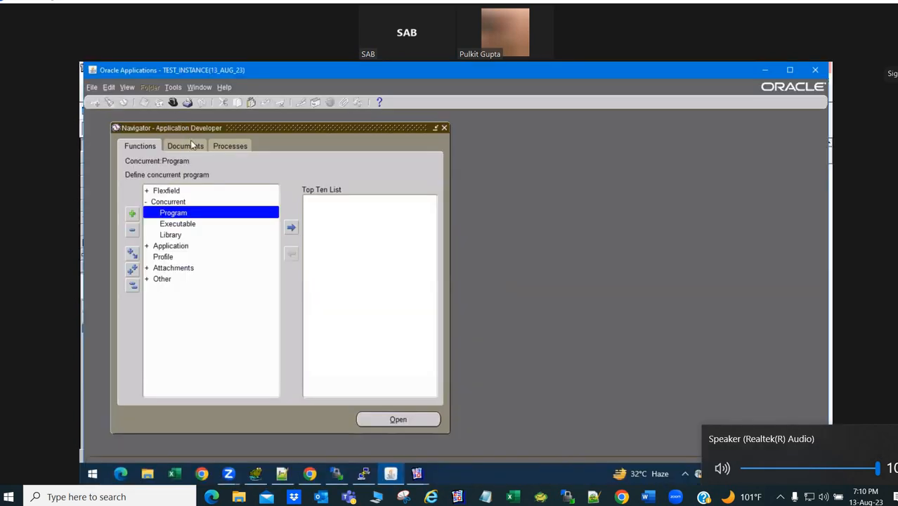
key("alt+v")
- Submit XX EMP again as a single request with default parameters
key("r")
key("alt+n")
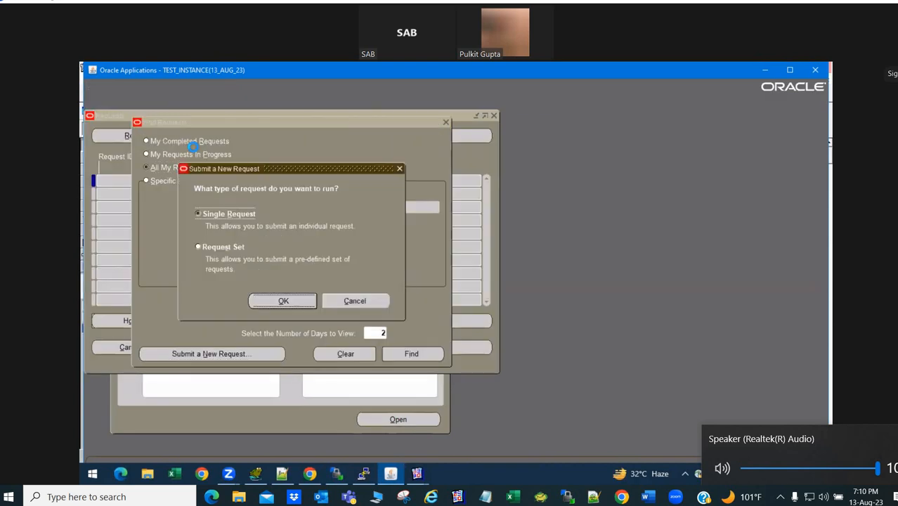
key("alt+o")
type("XX EMP")
key("Tab")
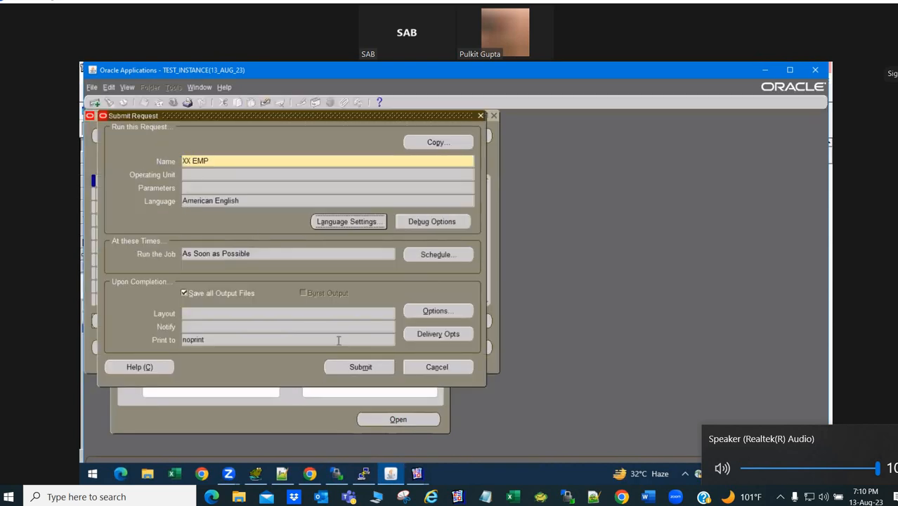
left_click(362, 369)
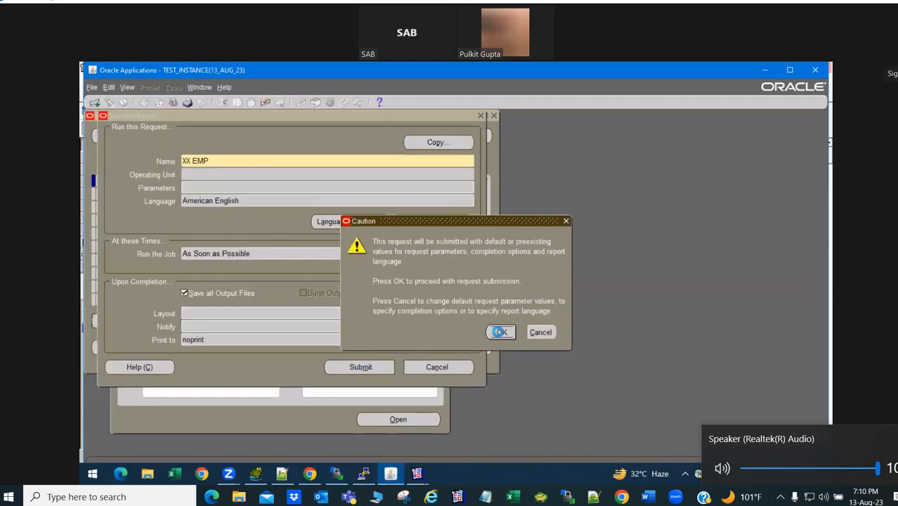
left_click(498, 334)
left_click(487, 311)
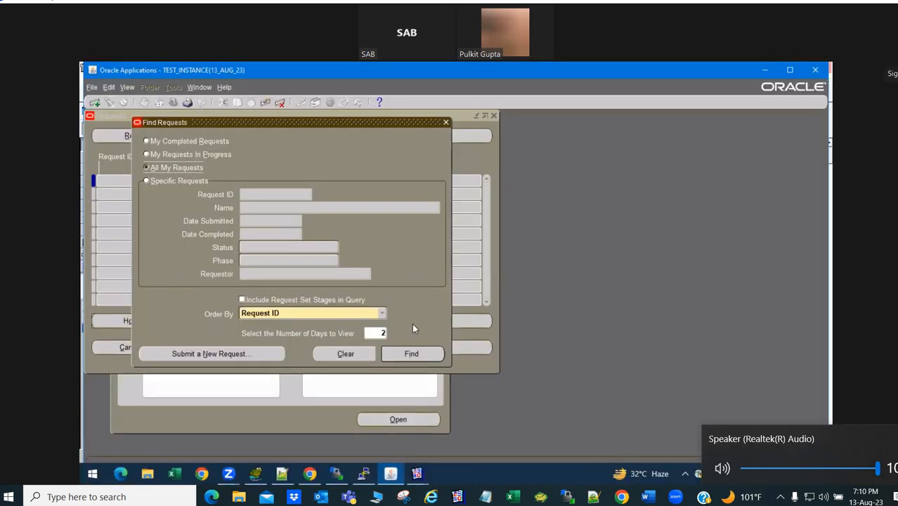
- List all my requests, refresh until request 18945942 completes Normal, then open its output
left_click(412, 353)
left_click(172, 133)
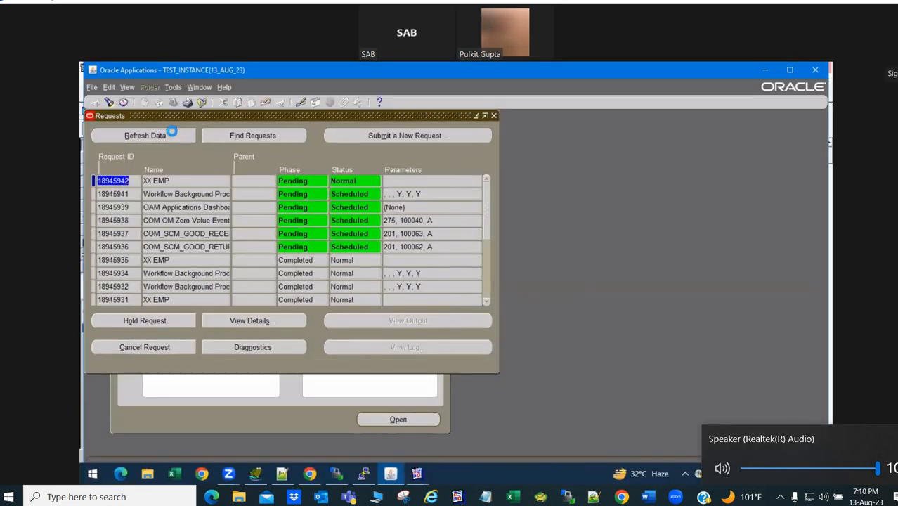
left_click(171, 134)
left_click(172, 133)
left_click(172, 134)
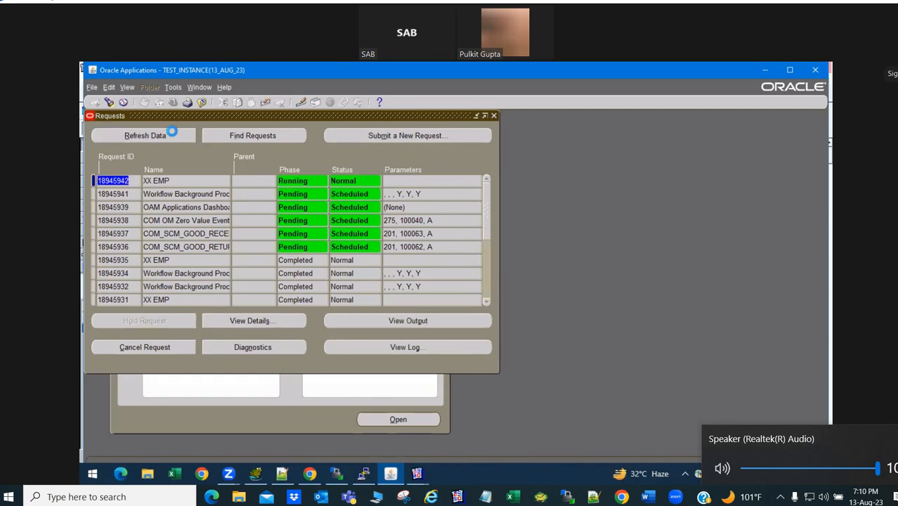
left_click(171, 134)
left_click(172, 134)
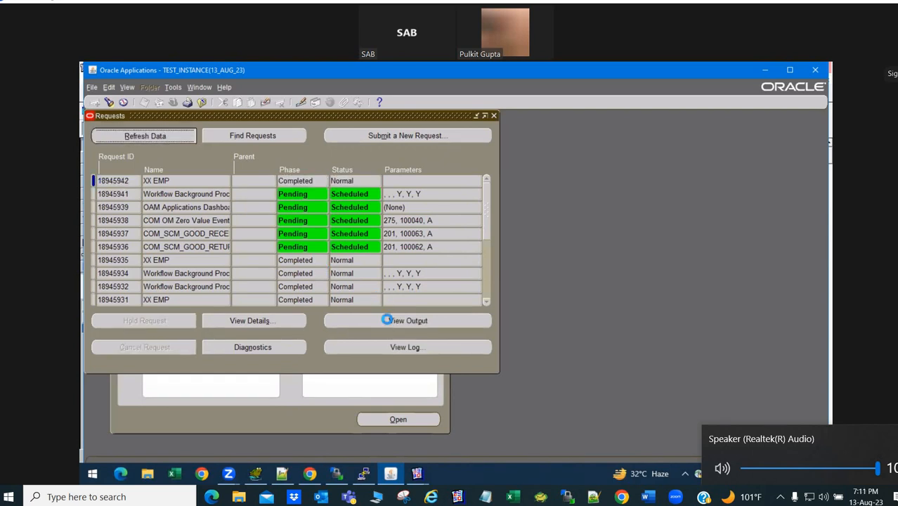
left_click(387, 319)
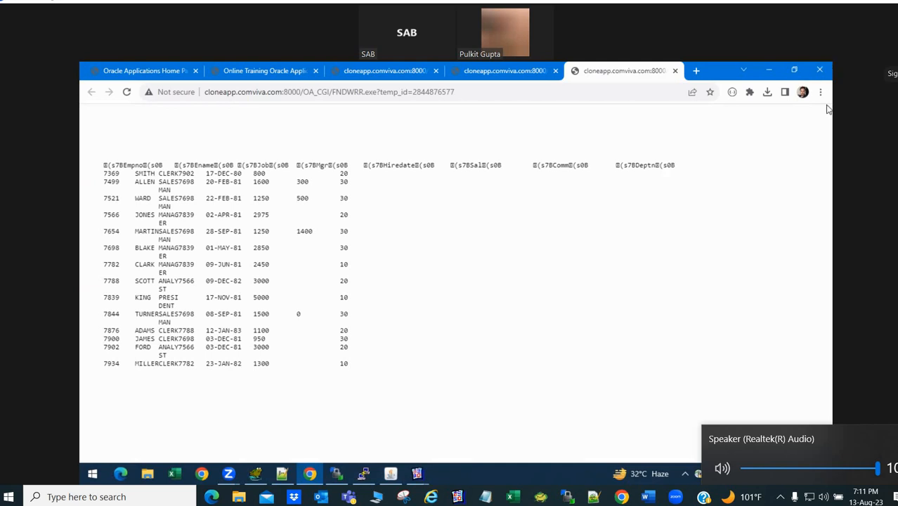
- Check the XX EMP employee lines in the browser output, then return to the Graph Wizard
triple_click(629, 249)
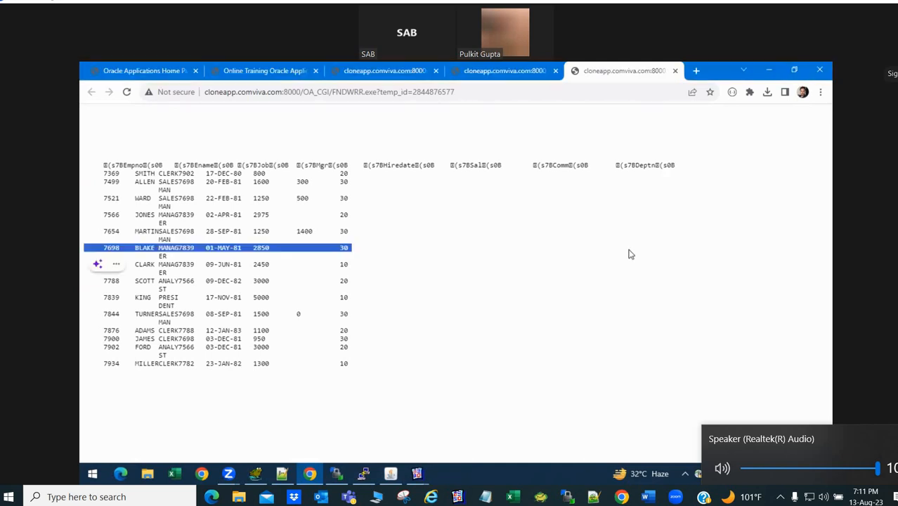
left_click(620, 274)
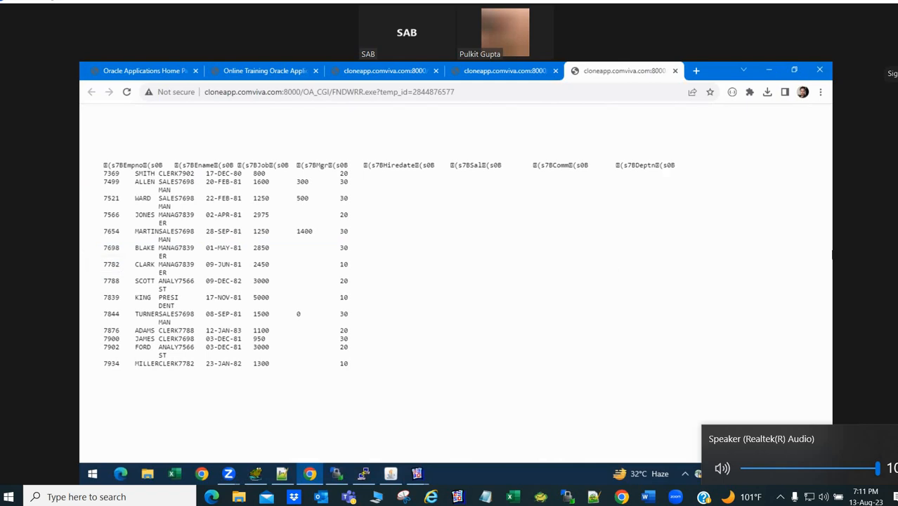
key("alt+Tab")
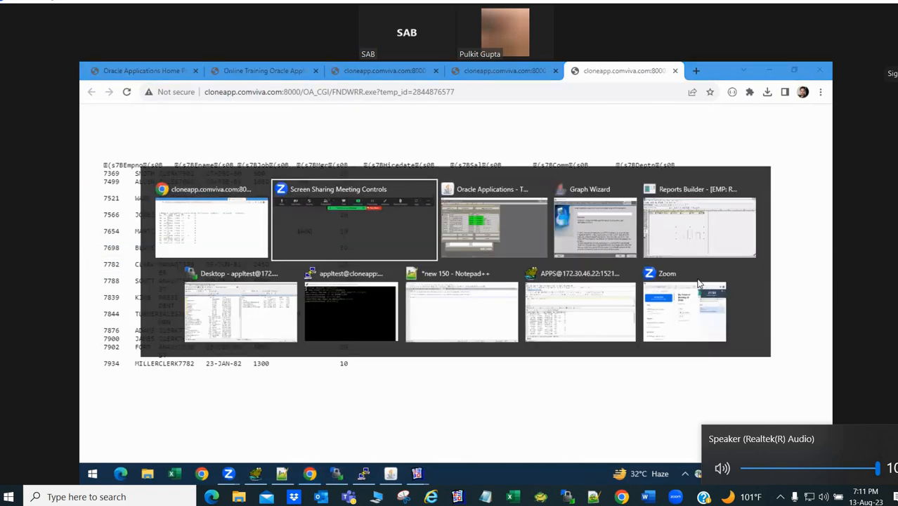
- Turn on bar data labels positioned above the bars
key("alt+Tab")
key("alt+Tab")
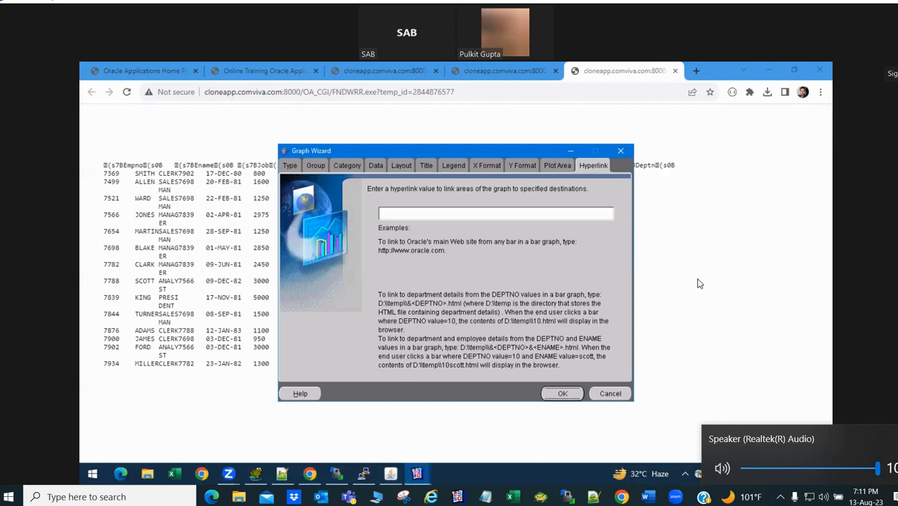
left_click(554, 166)
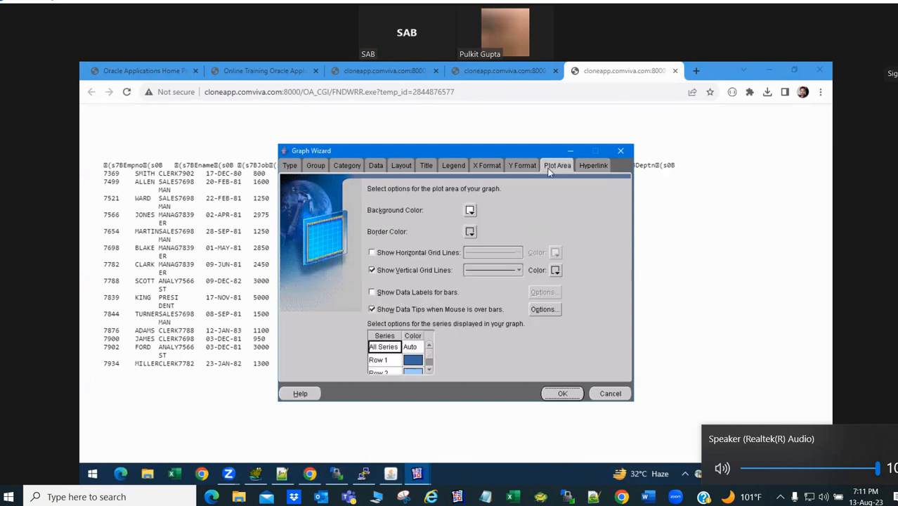
left_click(428, 370)
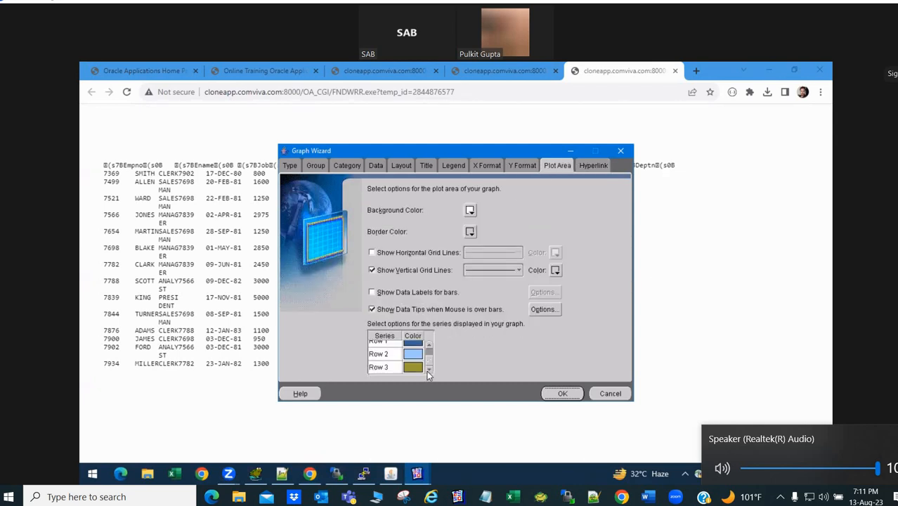
left_click(429, 344)
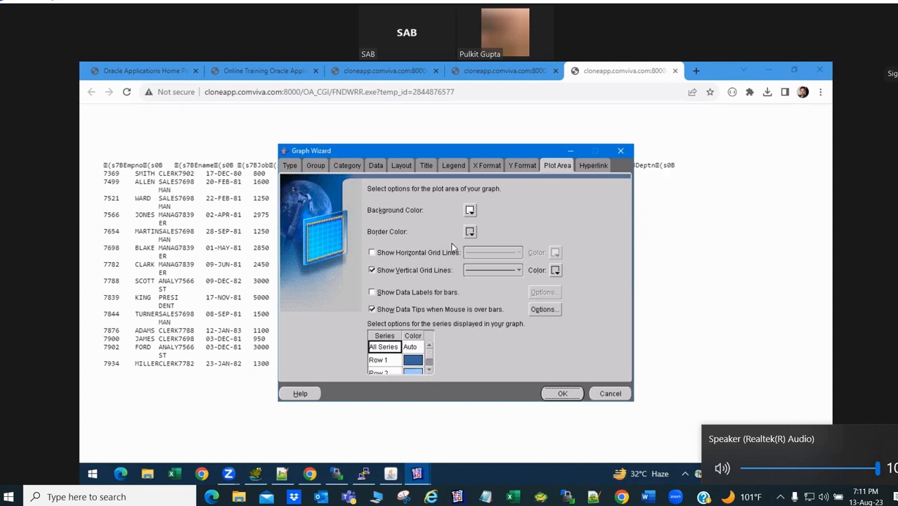
left_click(417, 295)
left_click(544, 292)
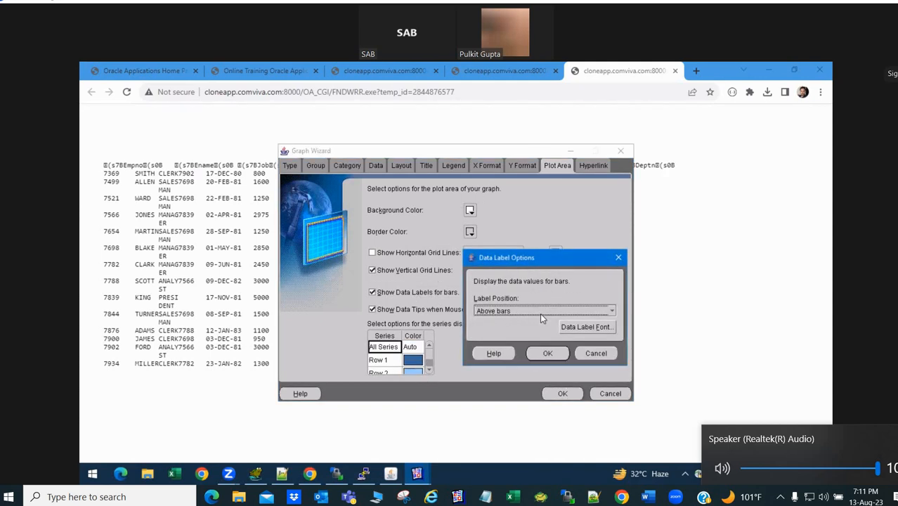
left_click(540, 313)
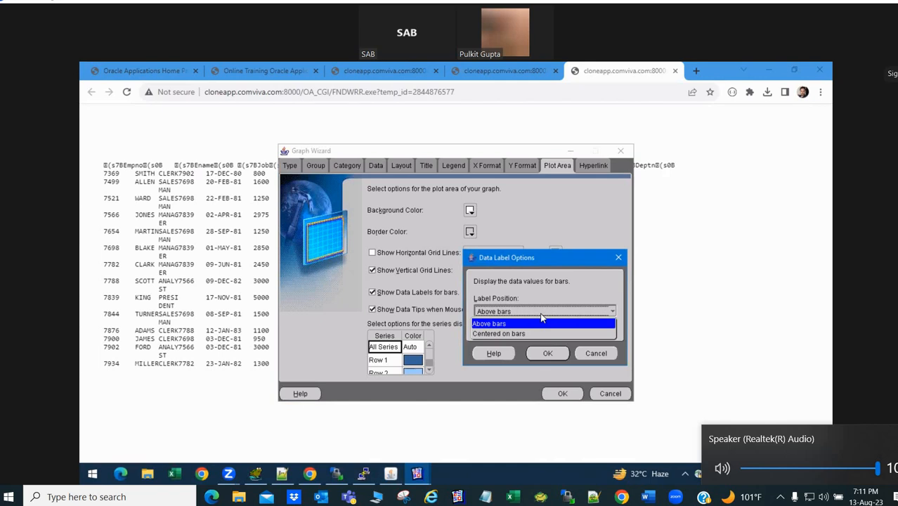
left_click(542, 318)
left_click(548, 353)
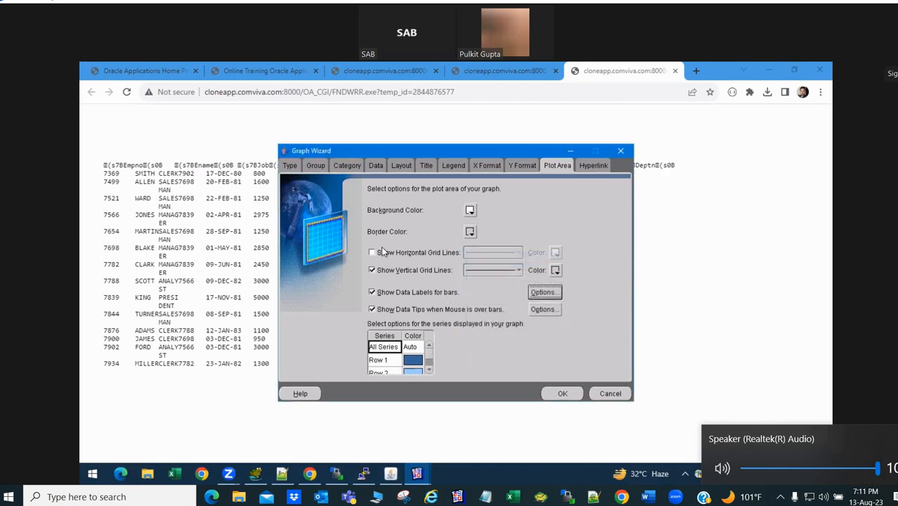
- Show the Y1-axis title and keep the legend location automatic
left_click(520, 166)
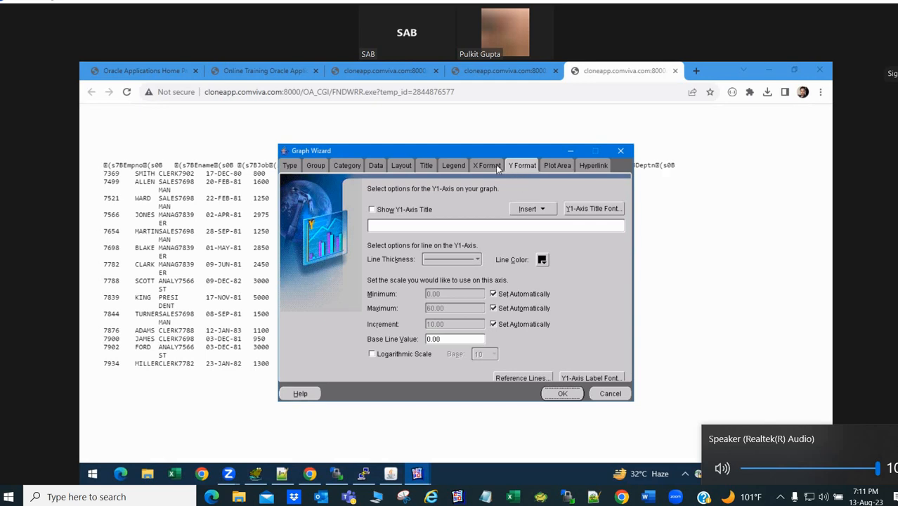
left_click(489, 166)
left_click(523, 166)
left_click(403, 211)
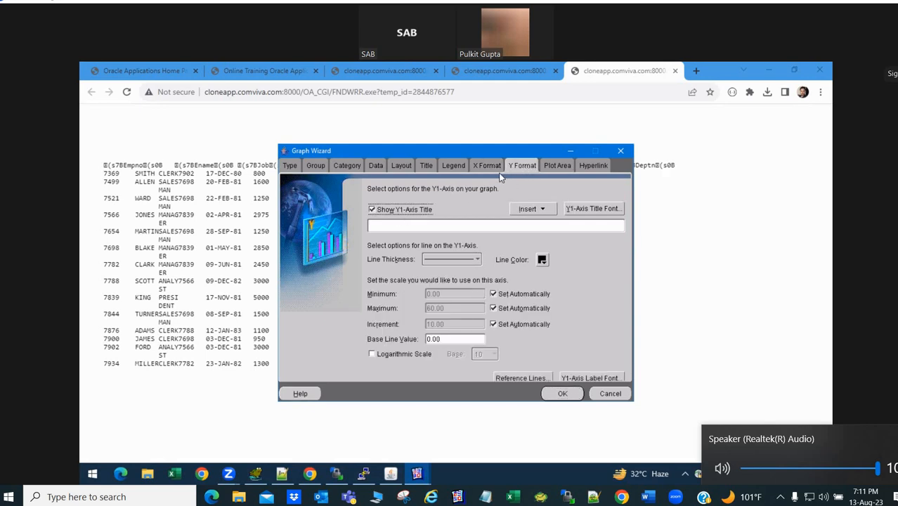
left_click(493, 168)
left_click(456, 168)
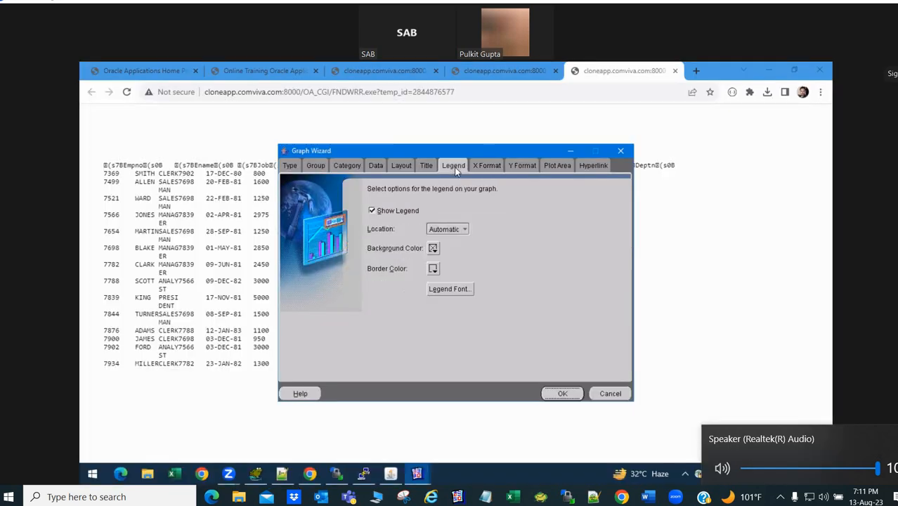
left_click(445, 230)
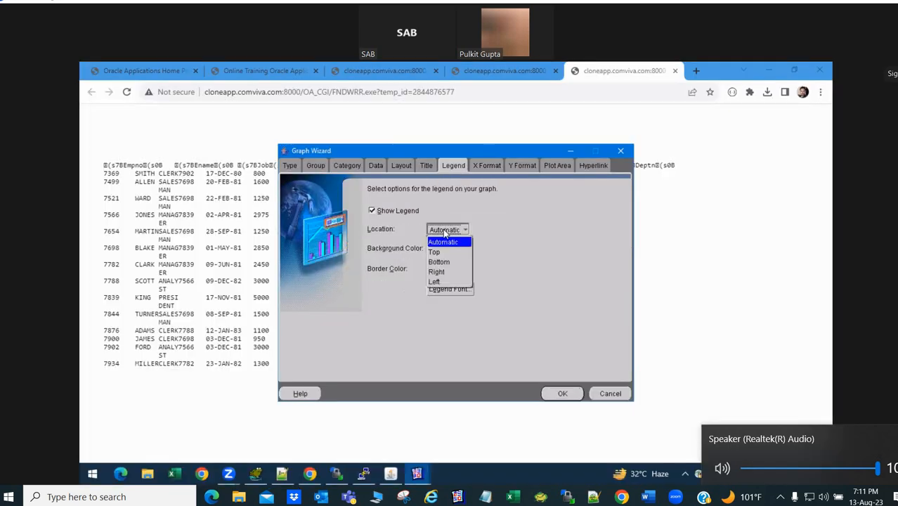
left_click(445, 231)
- Show a graph title, subtitle and footnote
left_click(427, 167)
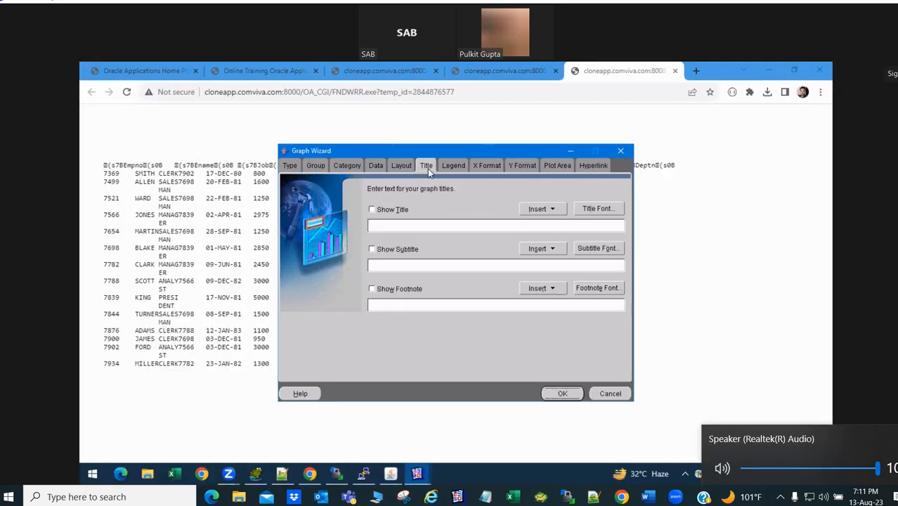
left_click(380, 211)
left_click(381, 251)
left_click(384, 294)
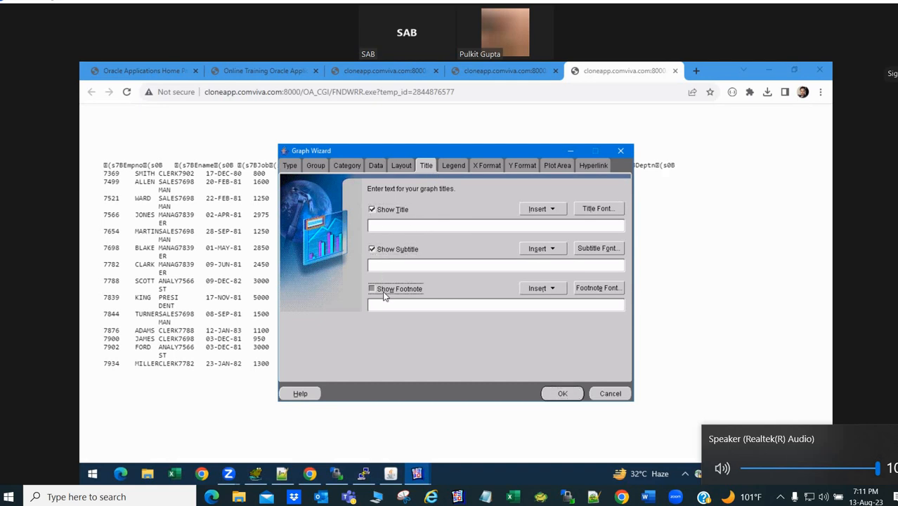
- Review the graph type, category, grouping and Y-axis settings, then apply and close the wizard
left_click(402, 166)
left_click(382, 167)
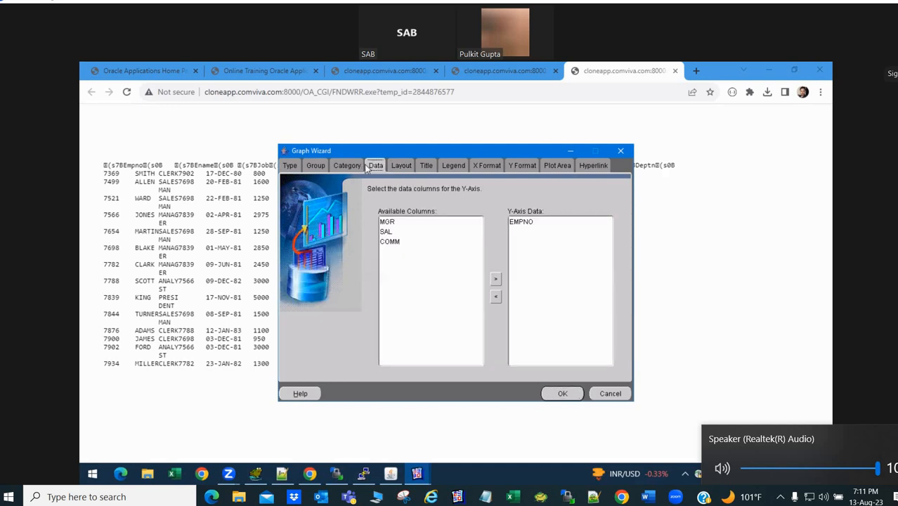
left_click(320, 167)
left_click(338, 169)
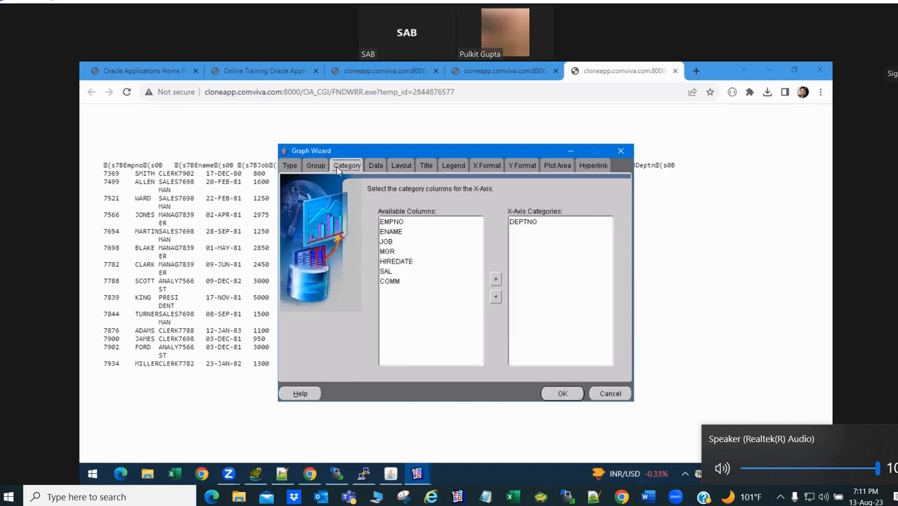
left_click(290, 167)
left_click(563, 394)
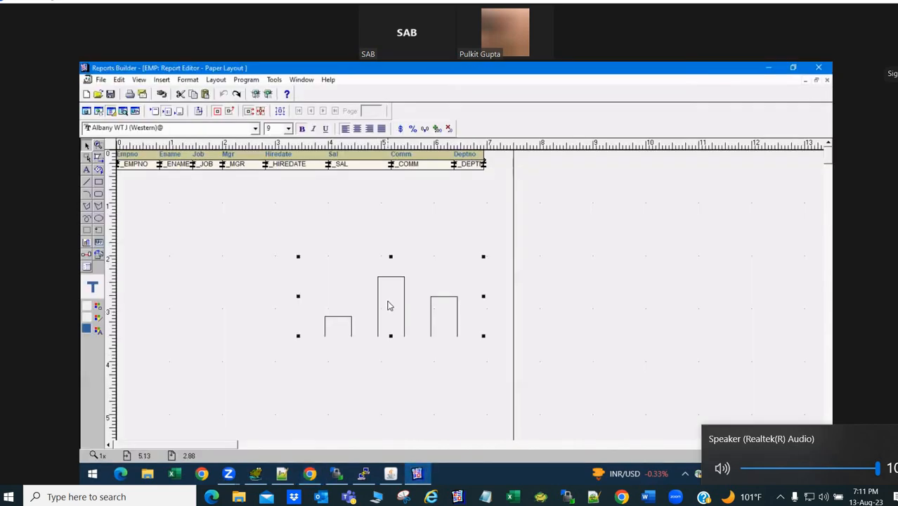
- Move the bar graph left and up to sit just below the field row
left_click_drag(386, 305, 267, 180)
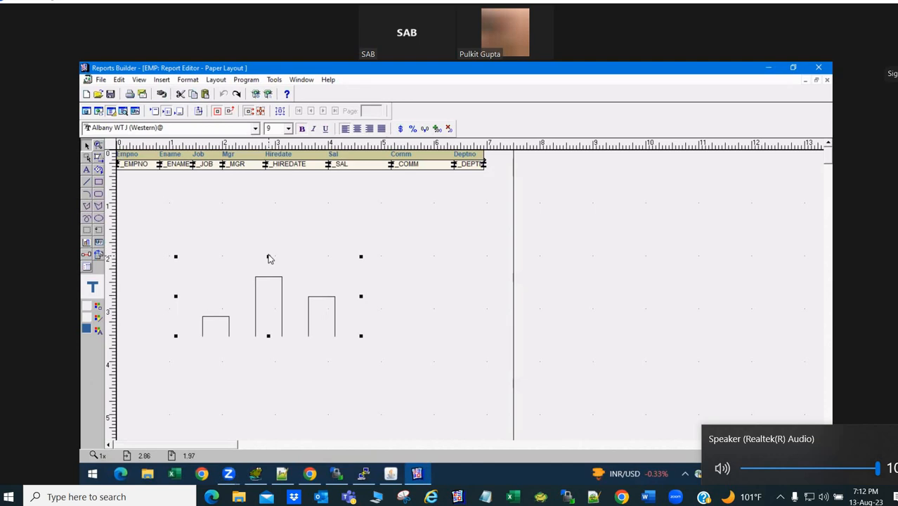
left_click(271, 232)
left_click_drag(272, 313, 266, 231)
left_click(405, 260)
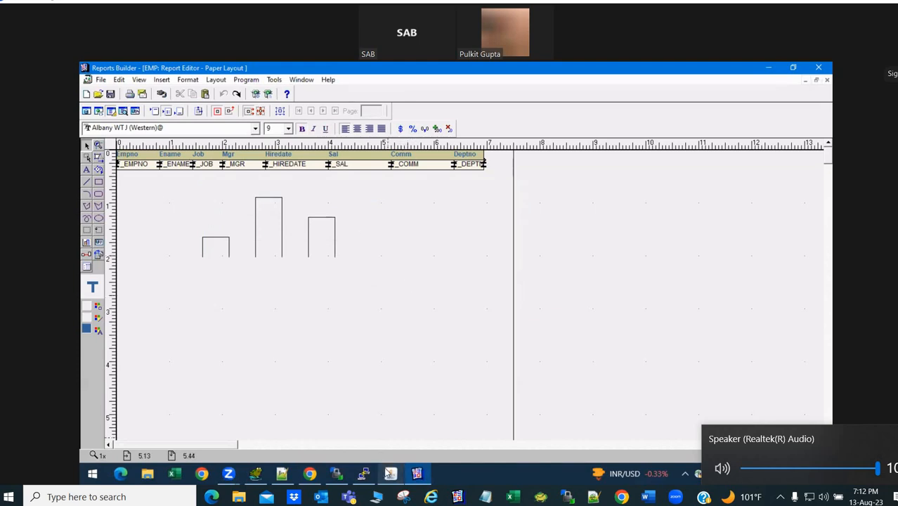
- Bring WinSCP forward and start dragging EMP.rdf toward the server's reports/US pane
left_click(391, 474)
left_click(418, 474)
left_click(338, 474)
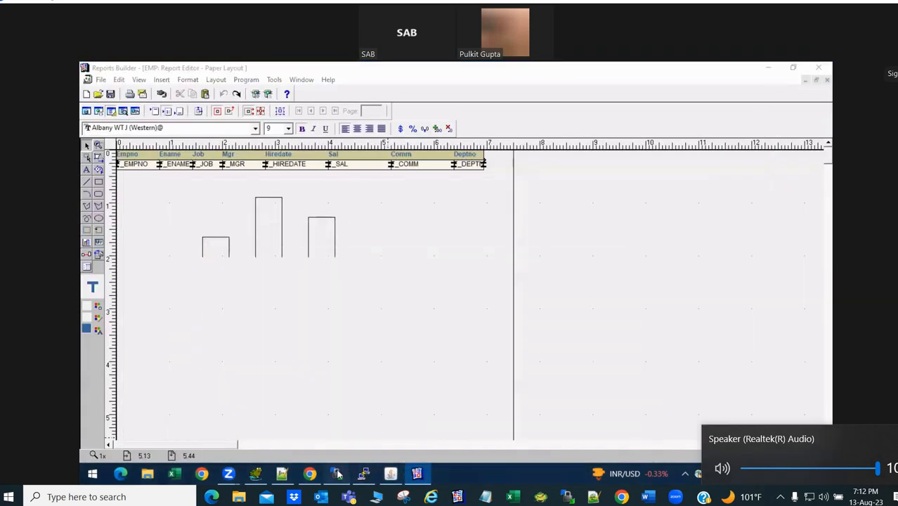
mouse_move(106, 292)
left_mouse_down()
mouse_move(510, 307)
mouse_move(105, 303)
mouse_move(116, 296)
left_mouse_up()
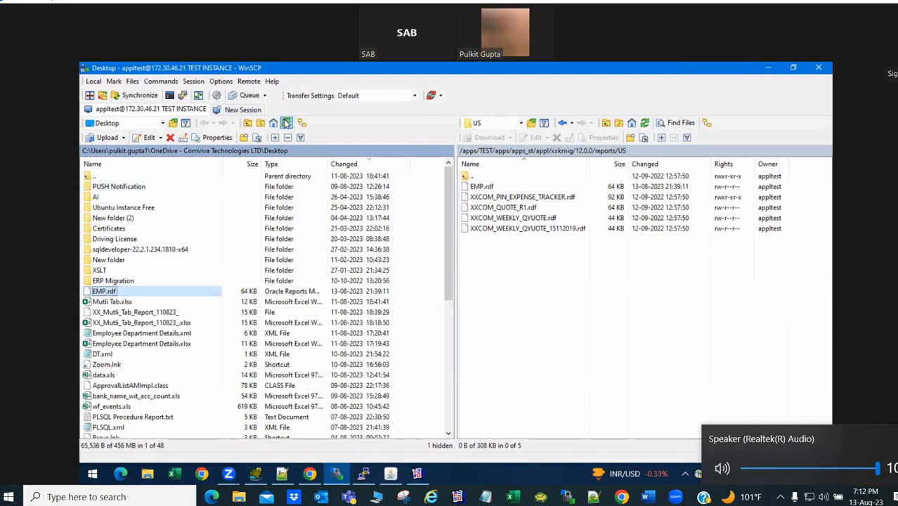
- Upload EMP.rdf into the server's reports/US folder, overwriting the existing copy
key("alt+Tab")
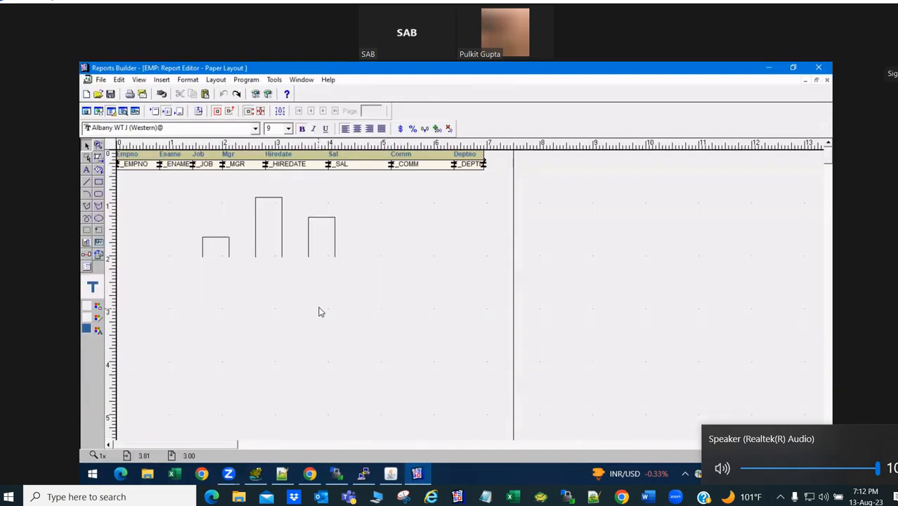
key("alt+Tab")
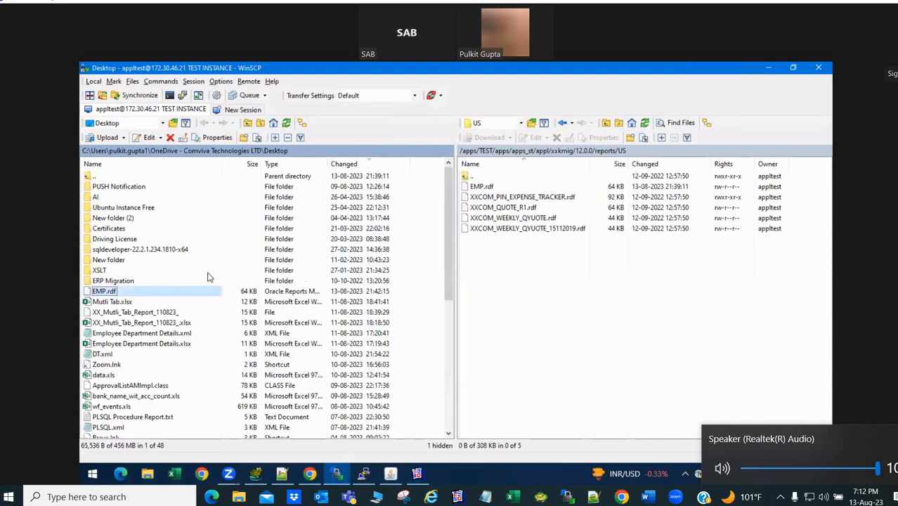
left_click_drag(112, 291, 538, 314)
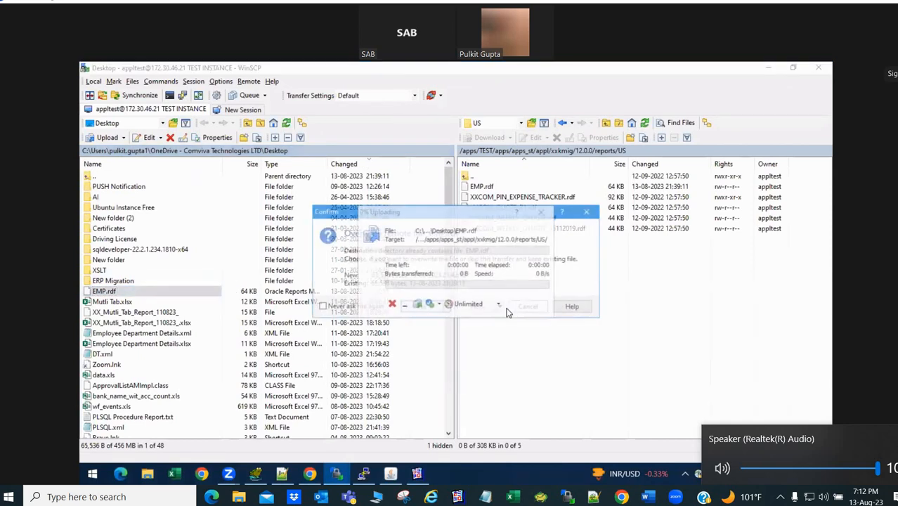
left_click(420, 307)
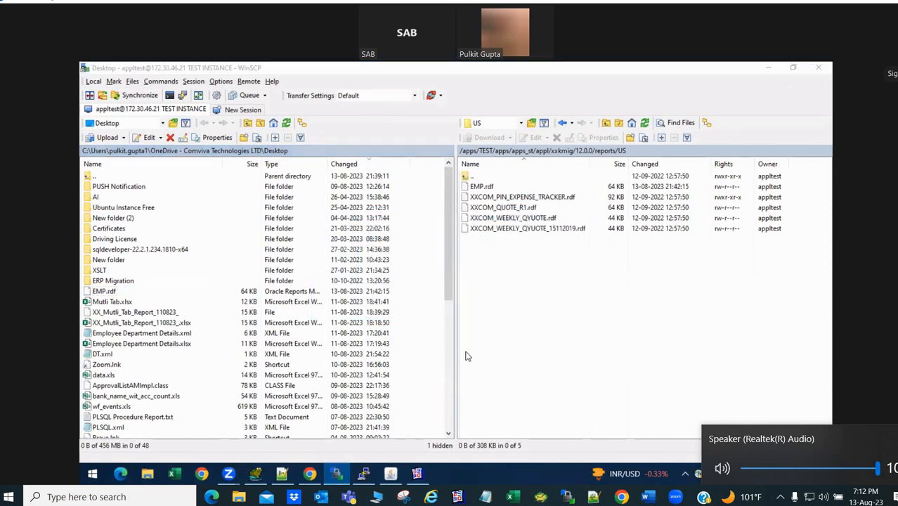
key("alt+Tab")
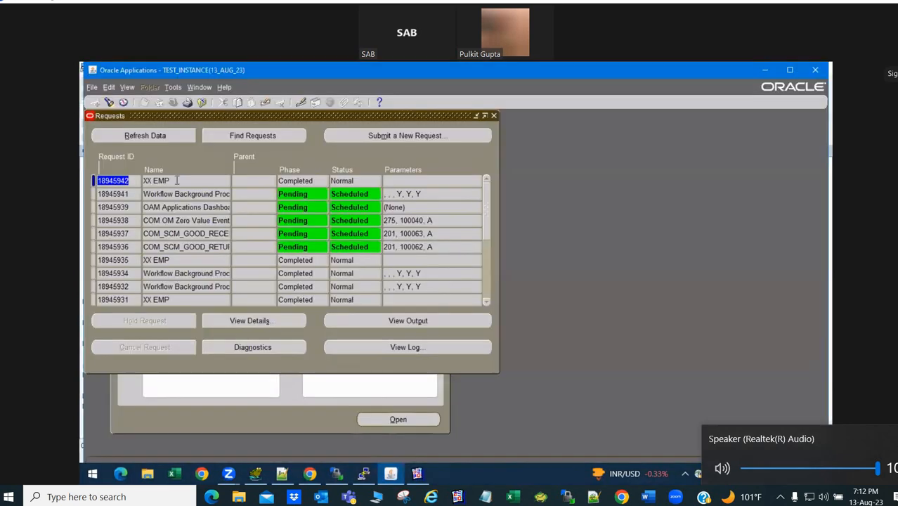
- Submit a new single XX EMP concurrent request, declining to submit another
left_click(176, 181)
key("ctrl+c")
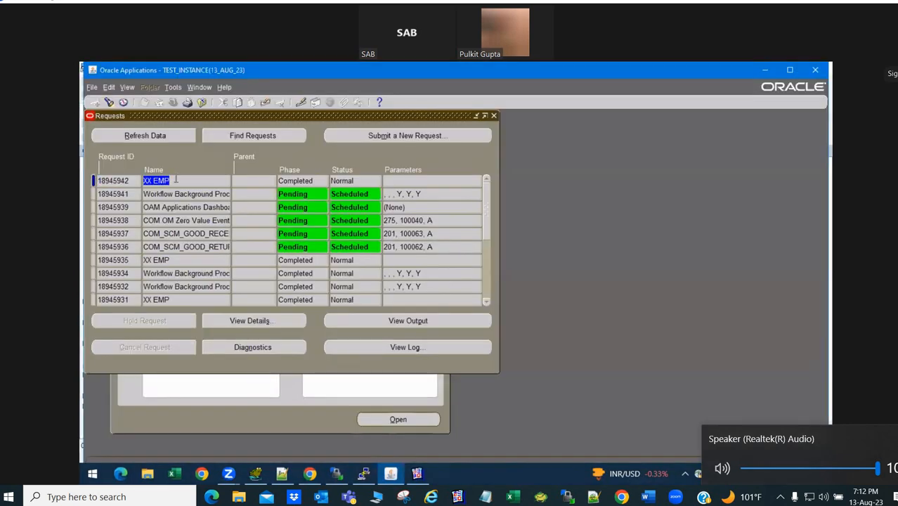
left_click(336, 141)
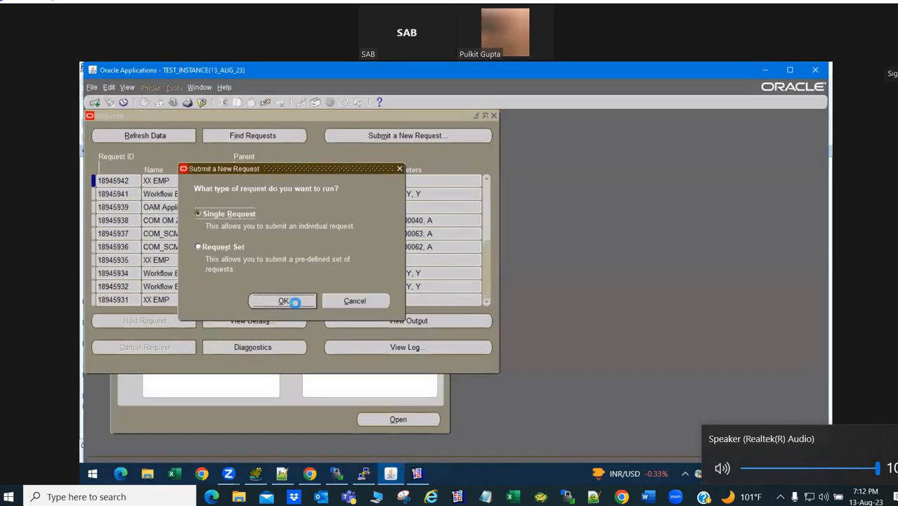
left_click(291, 301)
key("ctrl+v")
key("Tab")
left_click(329, 366)
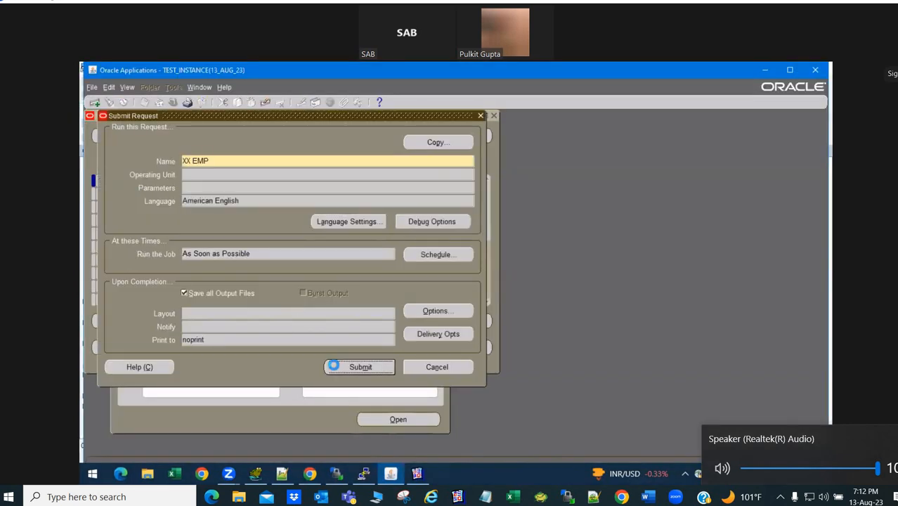
left_click(501, 333)
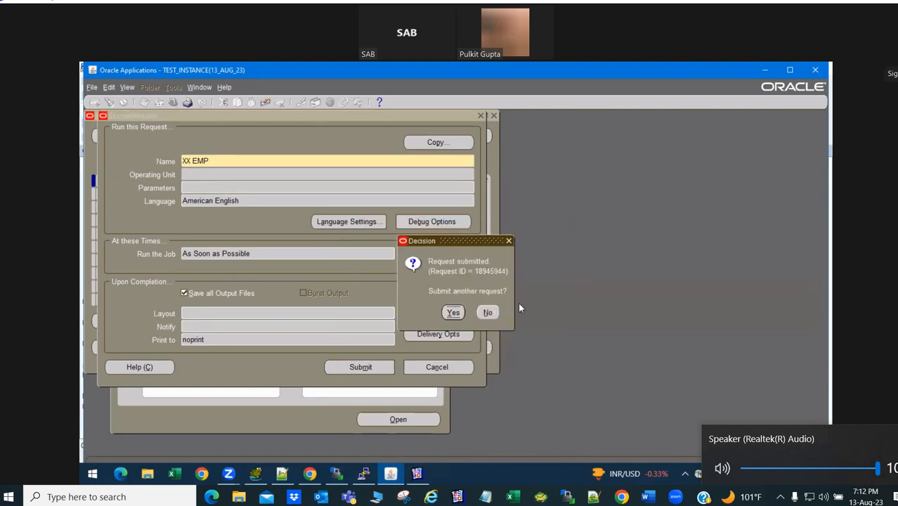
left_click(487, 311)
- Refresh the requests list and view the completed XX EMP output
left_click(183, 136)
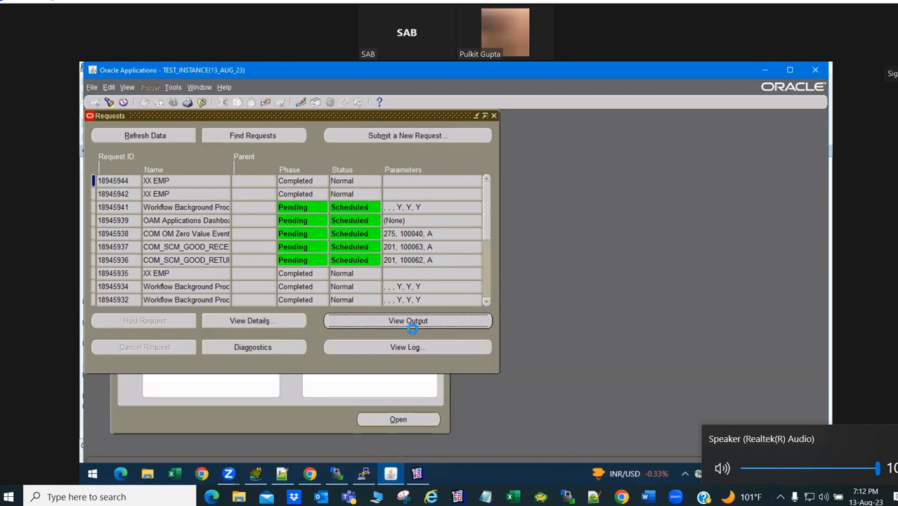
left_click(411, 323)
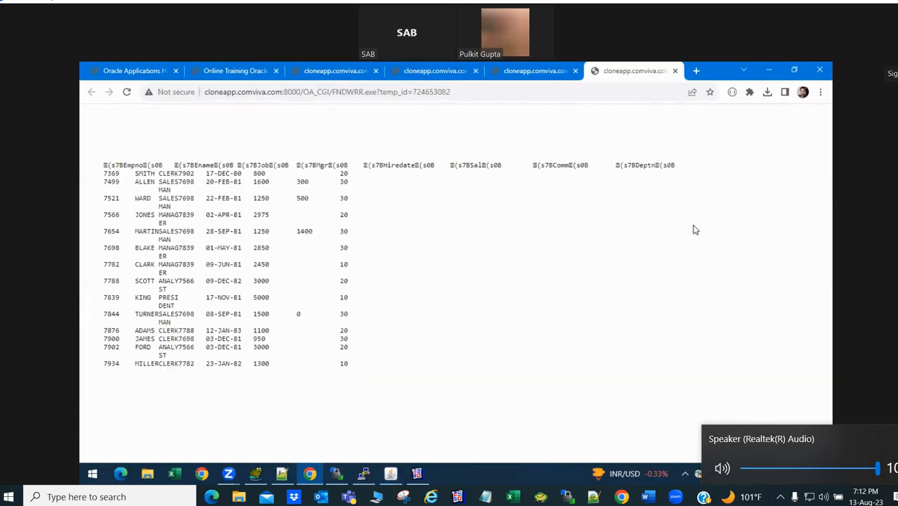
key("alt+Tab")
key("alt+Tab")
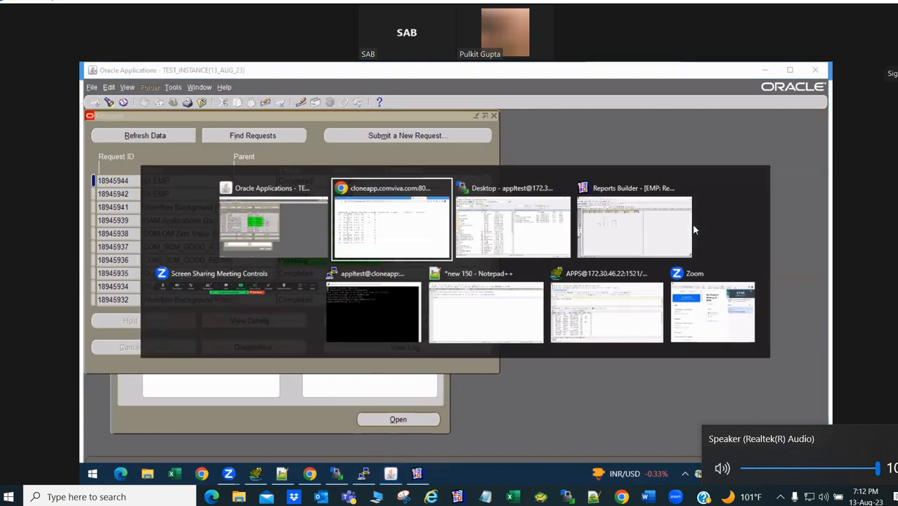
key("alt+Tab")
key("alt+Tab")
- Set the bar graph CT_1's Print Object On property to All Pages
left_click(692, 227)
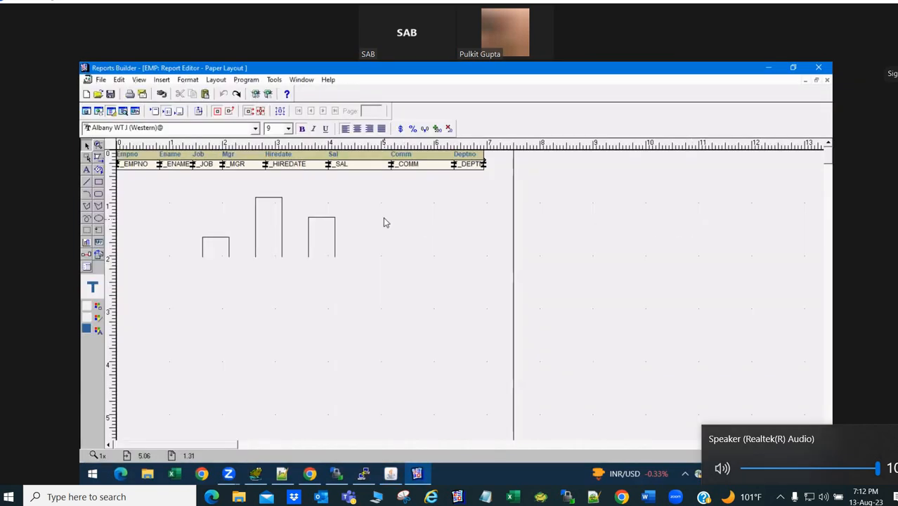
left_click(264, 251)
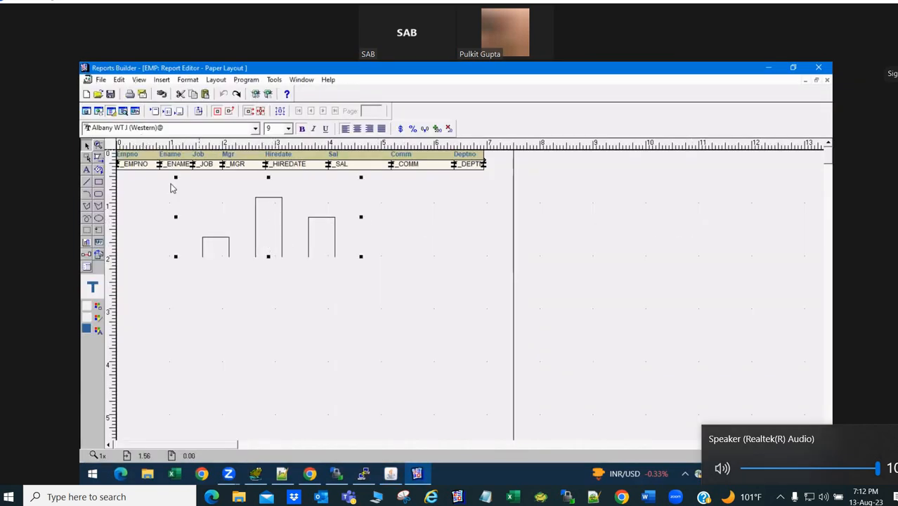
right_click(279, 251)
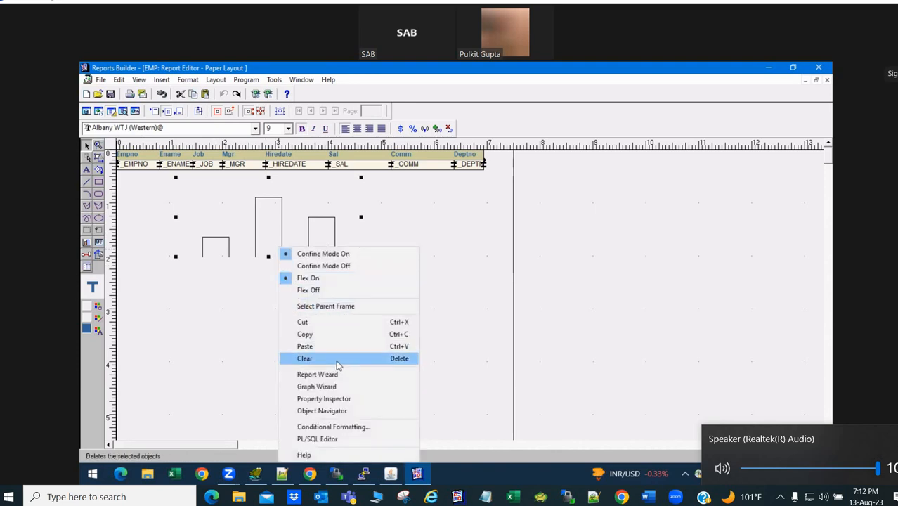
left_click(356, 399)
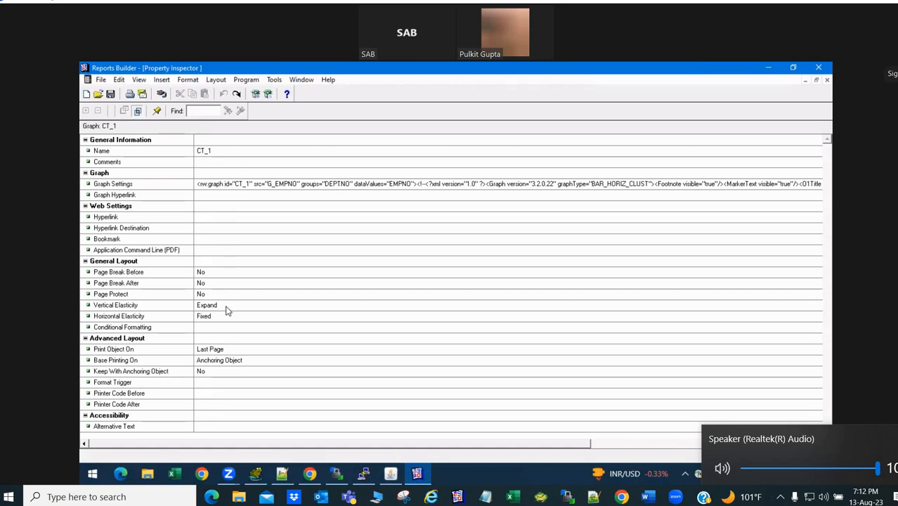
left_click(247, 352)
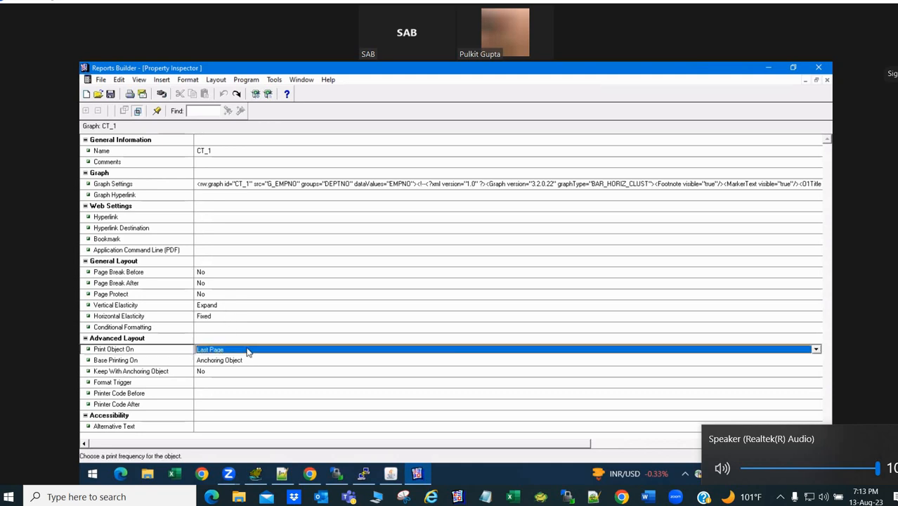
left_click(247, 352)
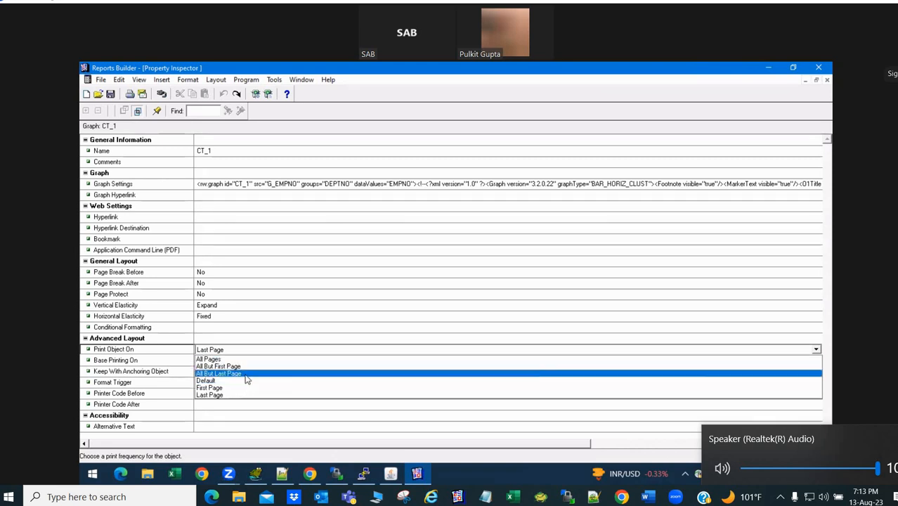
left_click(246, 360)
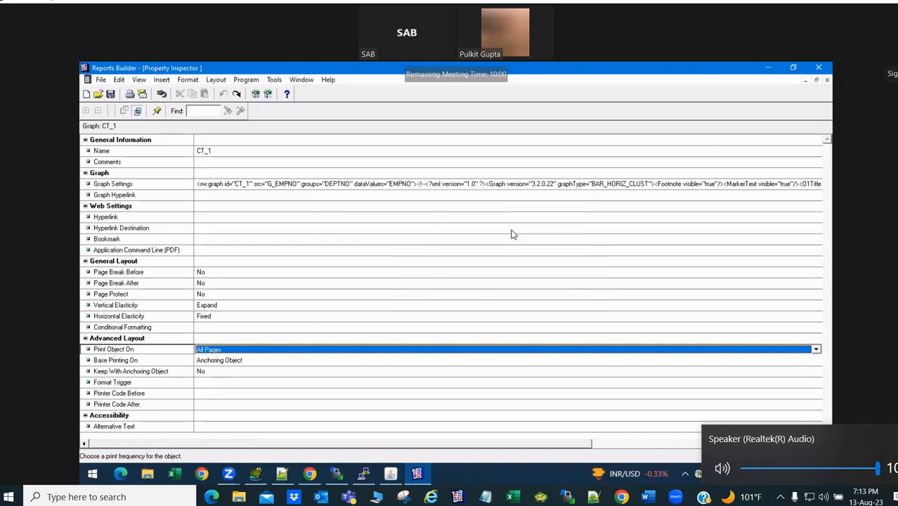
- Inspect the graph's format trigger and hyperlink properties, then close the Property Inspector
left_click(224, 406)
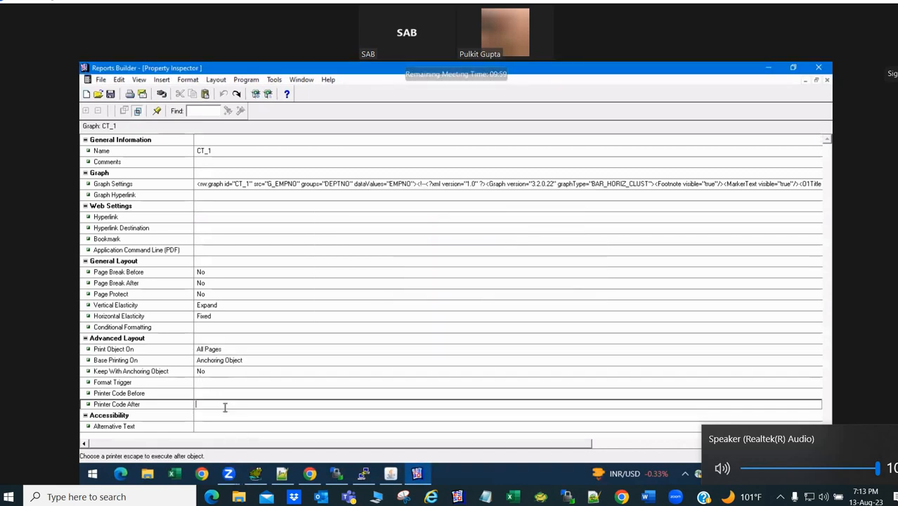
left_click(213, 393)
left_click(212, 383)
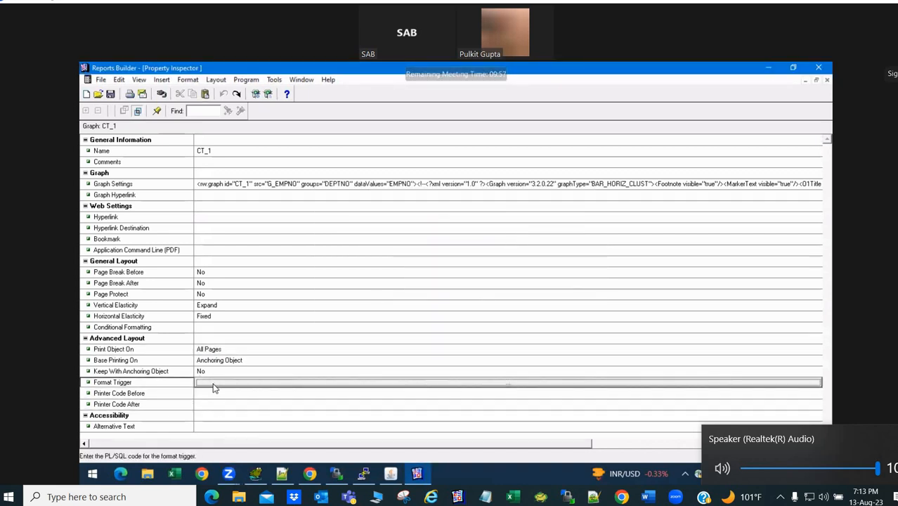
double_click(213, 383)
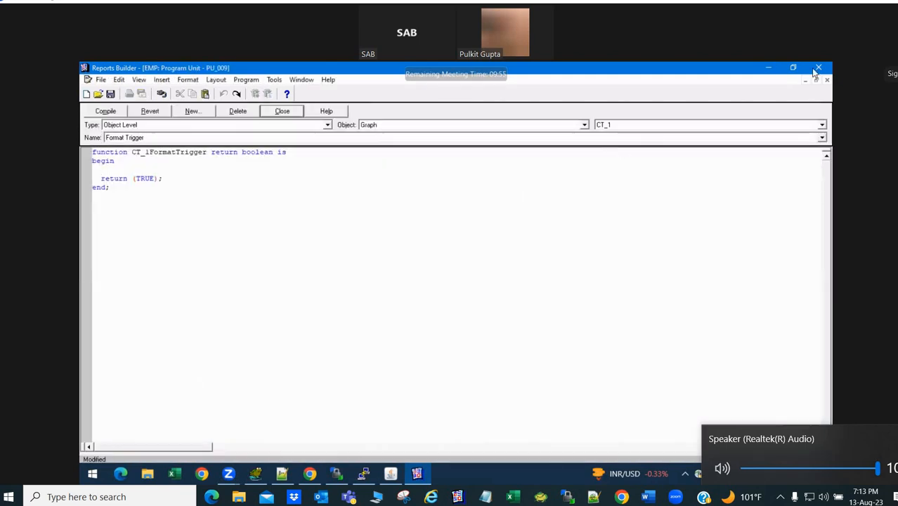
left_click(827, 79)
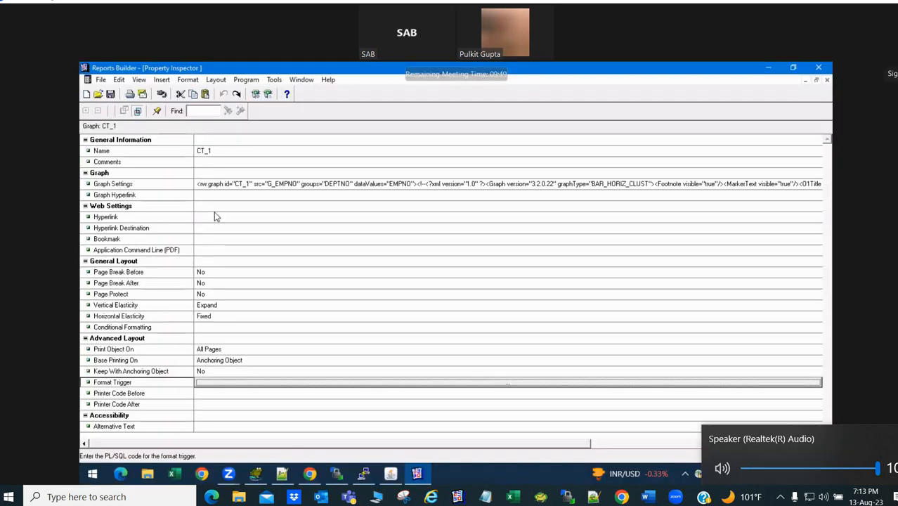
left_click(216, 216)
left_click(220, 228)
left_click(221, 249)
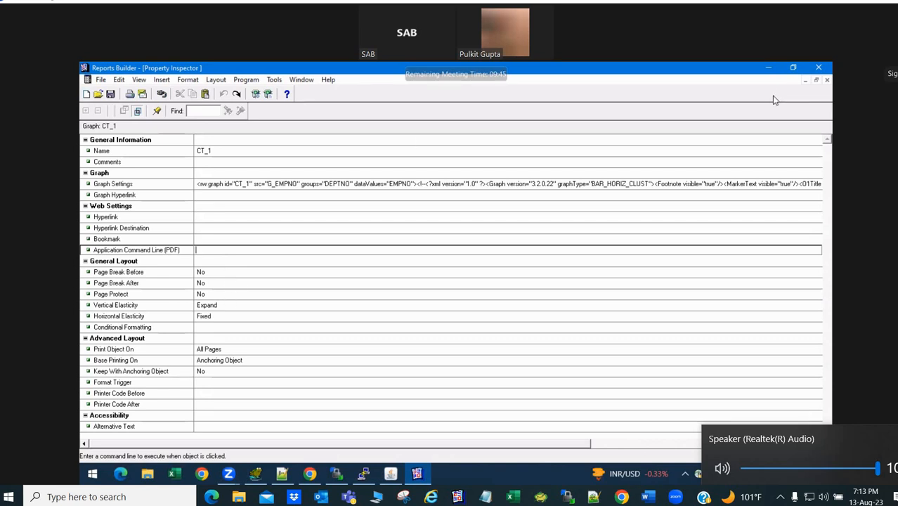
left_click(827, 80)
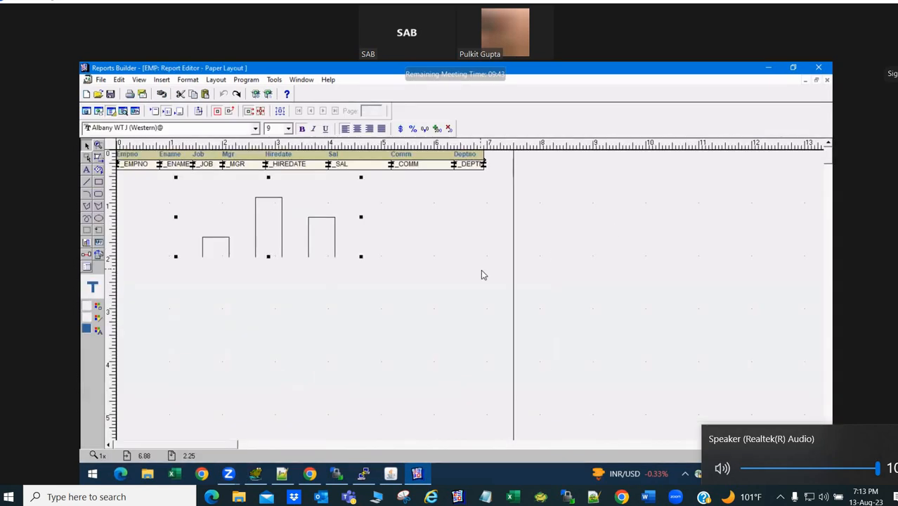
- Compile the EMP report with Ctrl+Shift+K and move to WinSCP
key("ctrl+shift+k")
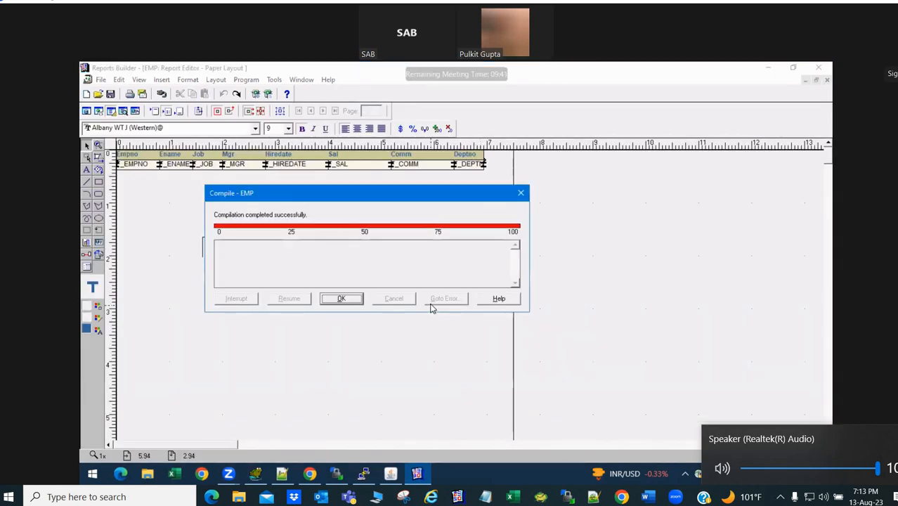
key("Return")
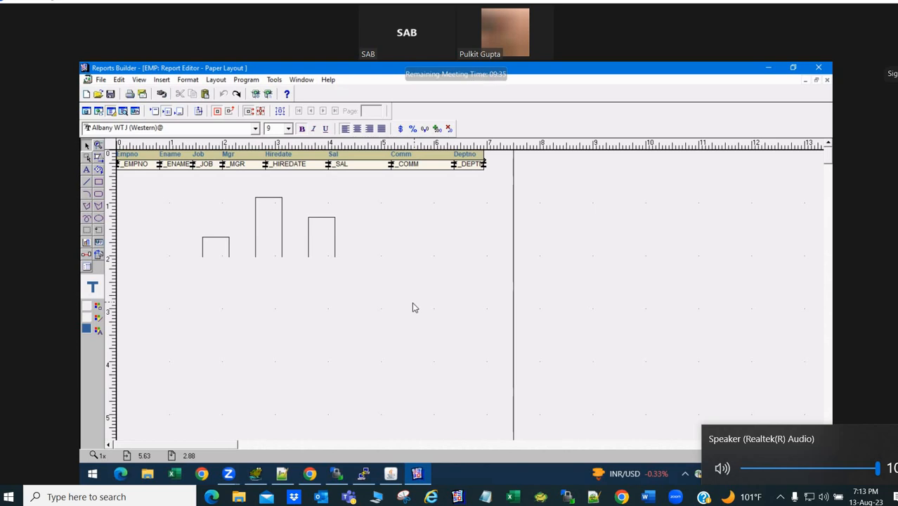
key("alt+Tab")
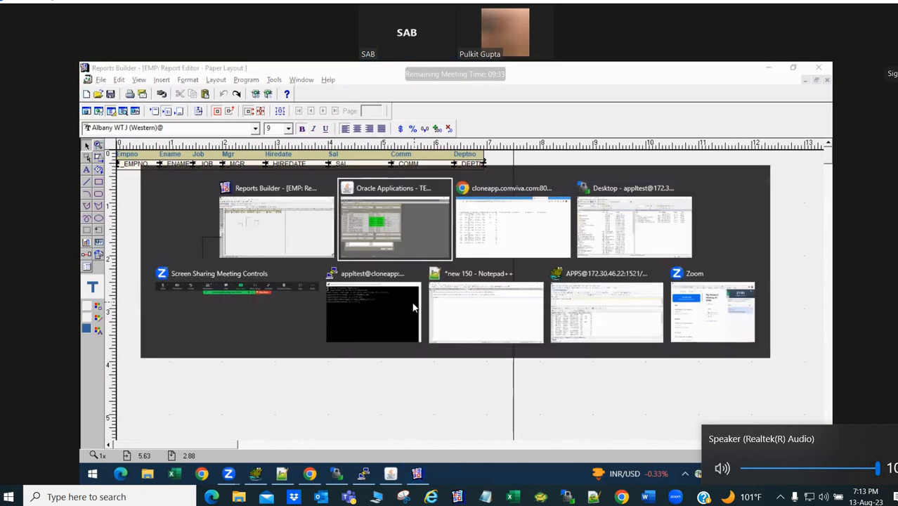
key("alt+Tab")
key("alt+Tab")
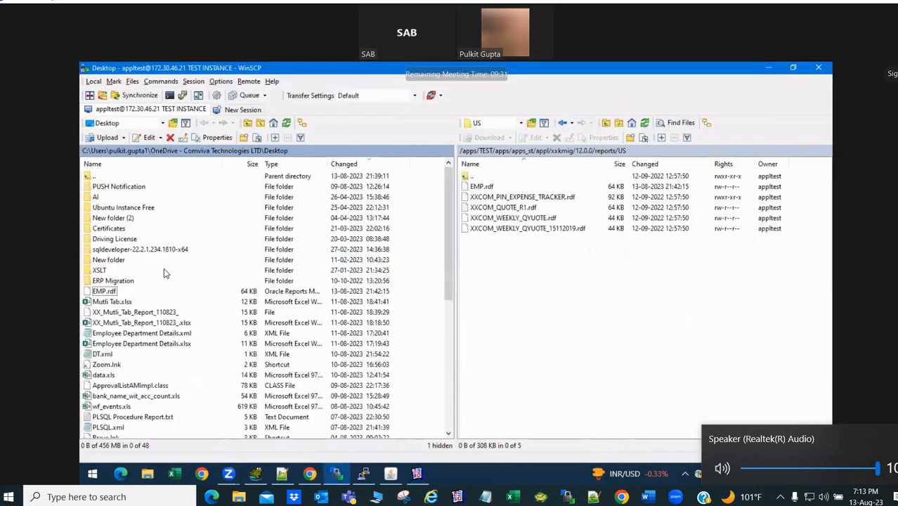
- Upload the 72 KB EMP.rdf to the remote reports/US folder, overwriting the older copy
left_click_drag(111, 290, 531, 290)
key("Return")
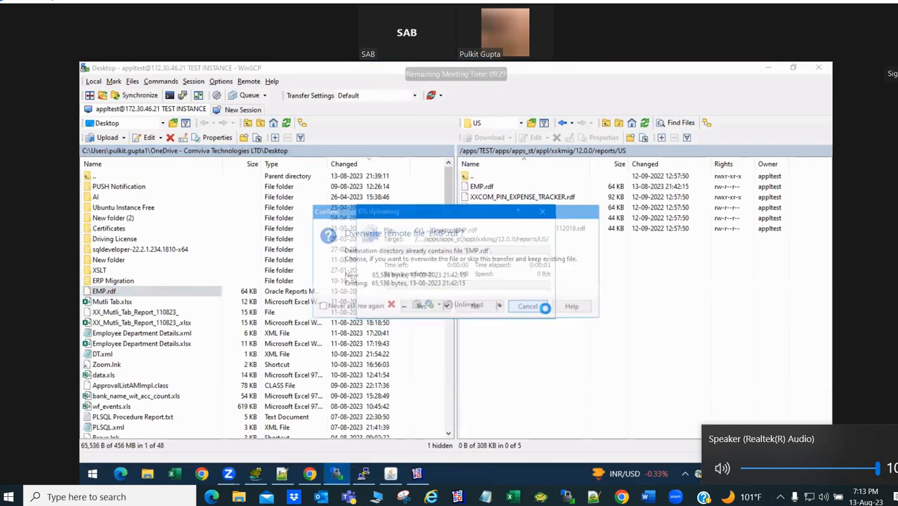
key("alt+Tab")
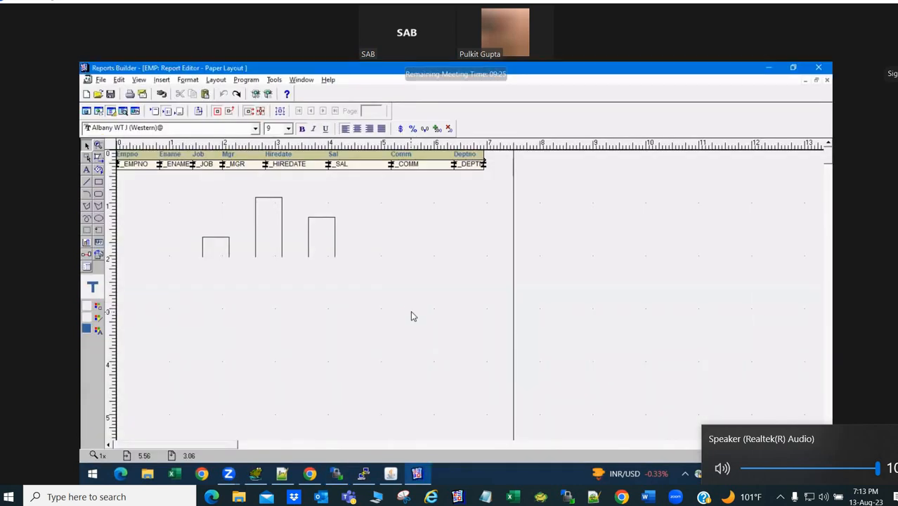
key("alt+Tab")
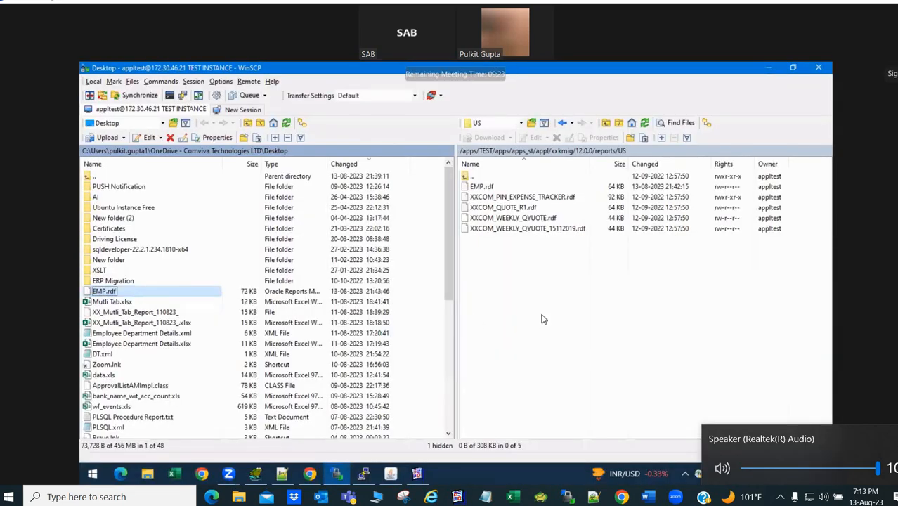
key("F5")
left_click(424, 307)
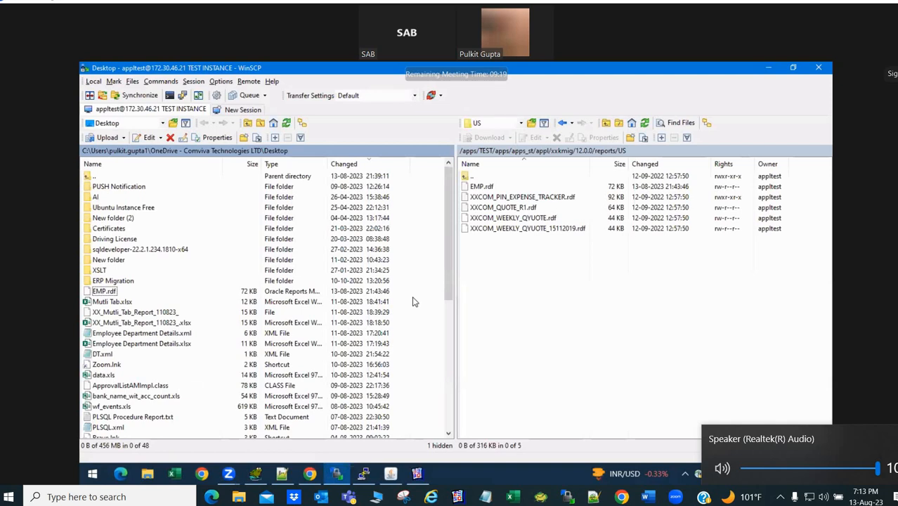
key("alt+Tab")
key("alt+Tab")
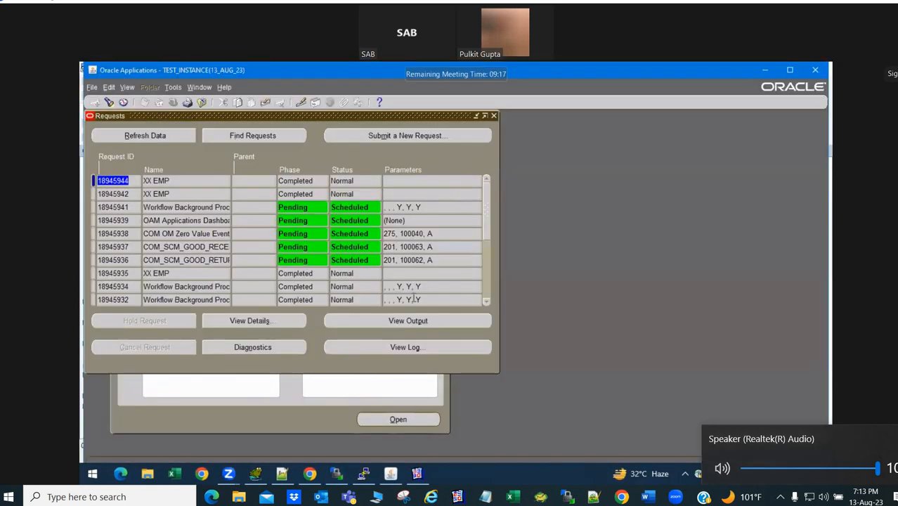
- Submit a new single request for 'XX EMP', declining to submit another
left_click(182, 181)
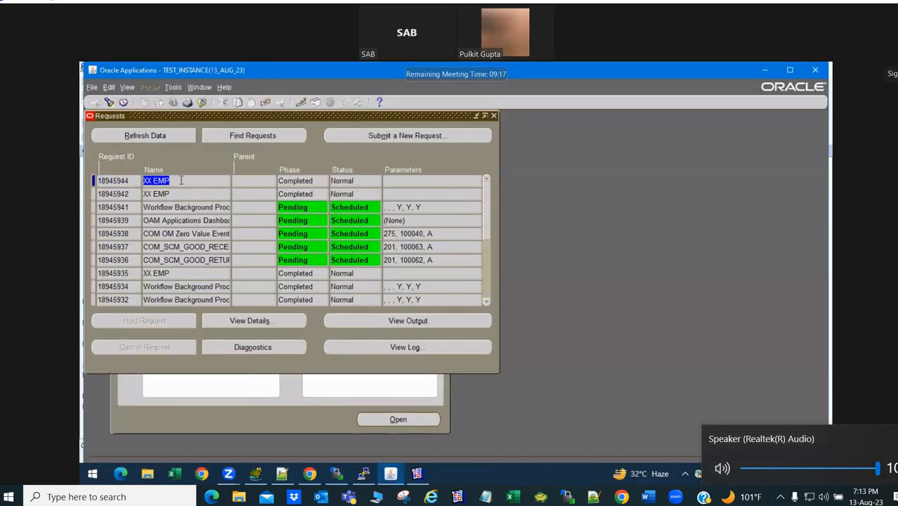
left_click(351, 134)
left_click(283, 301)
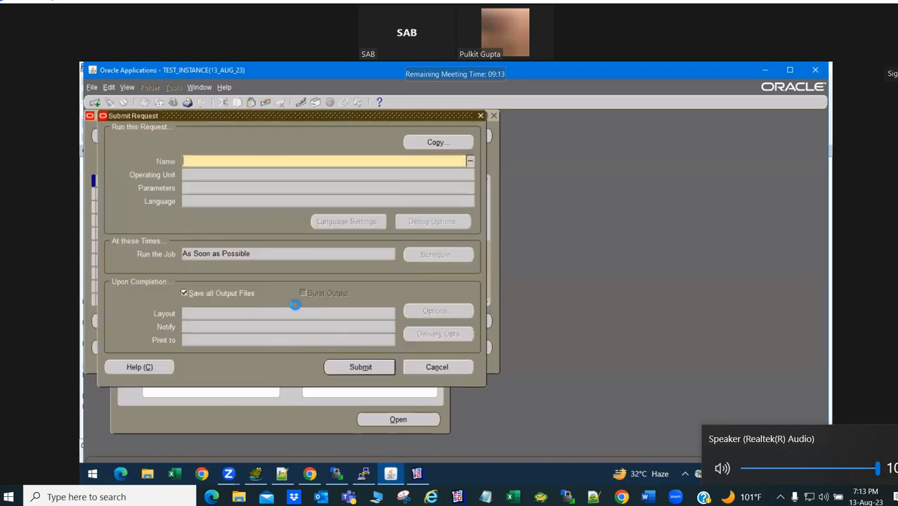
type("XX EMP")
key("Tab")
left_click(357, 367)
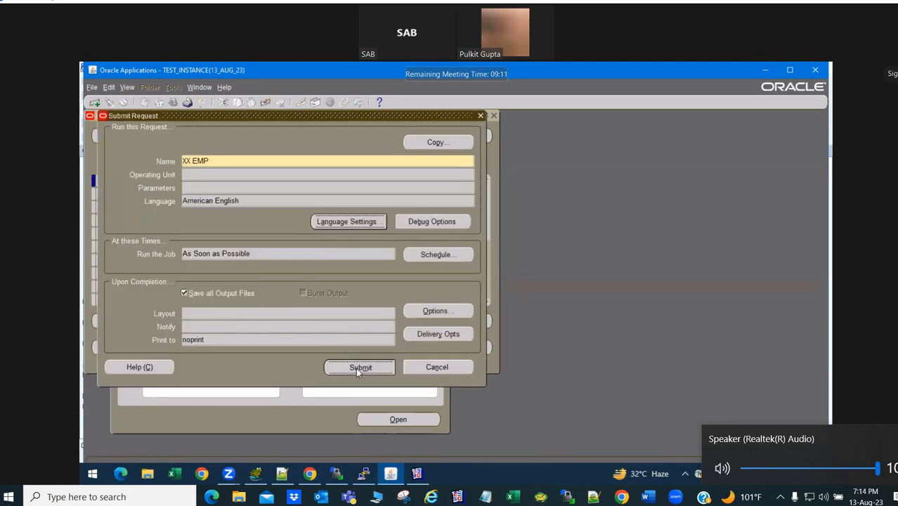
left_click(502, 333)
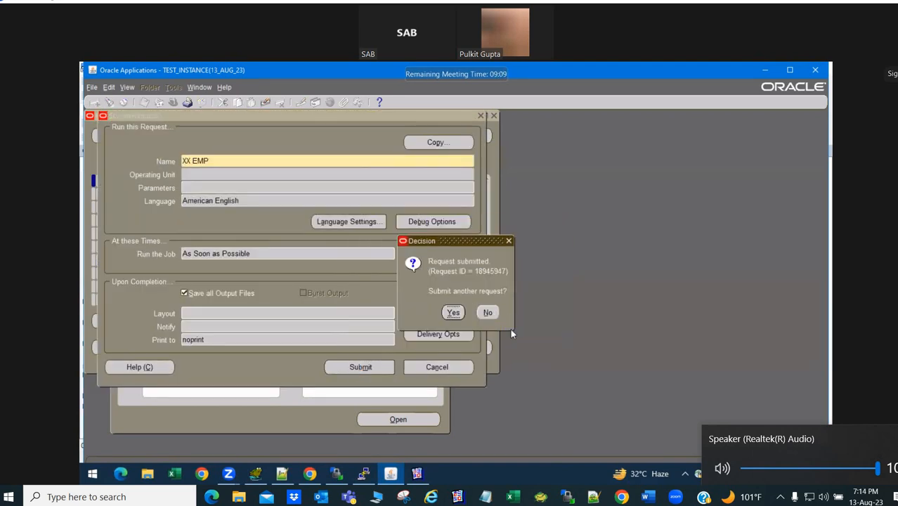
left_click(485, 311)
- Refresh until the XX EMP request completes and review its employee listing output
left_click(150, 135)
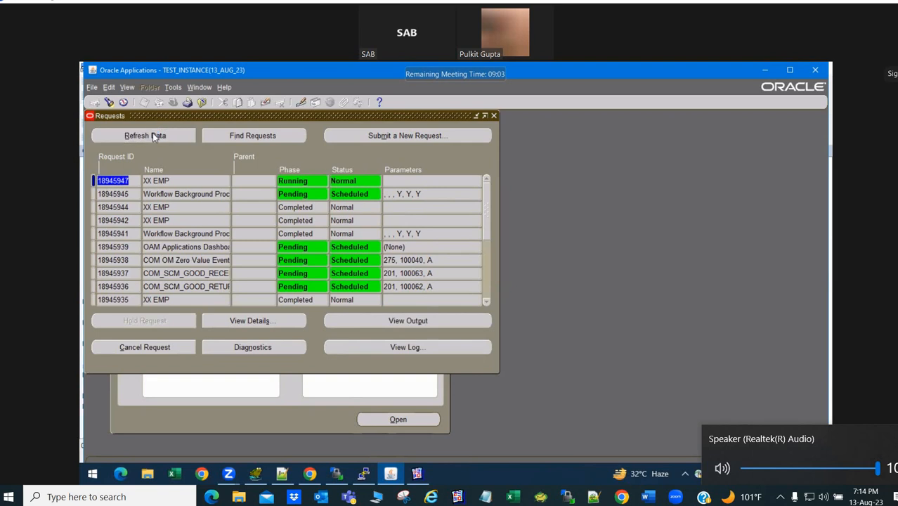
left_click(152, 135)
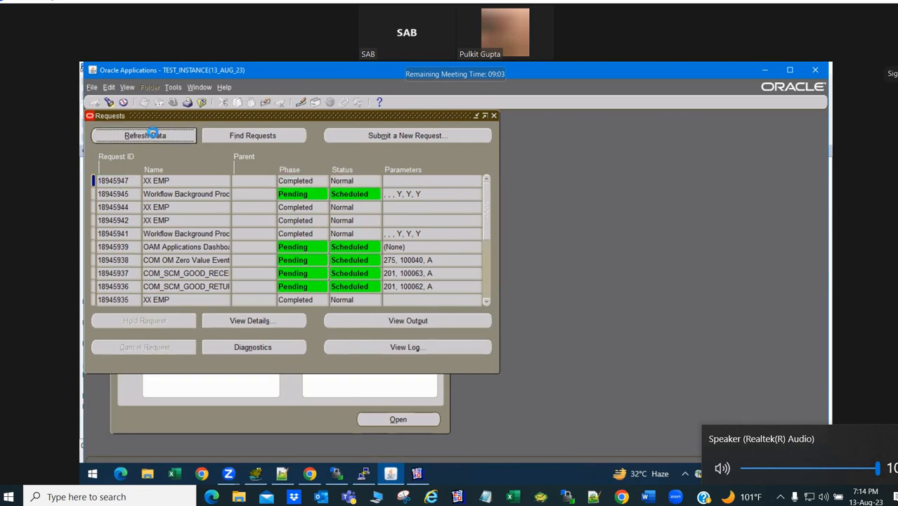
left_click(396, 319)
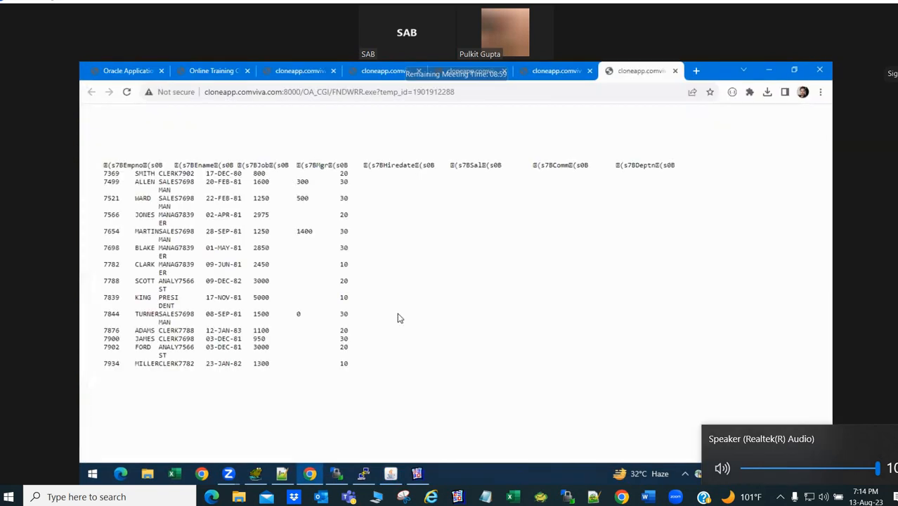
left_click(793, 71)
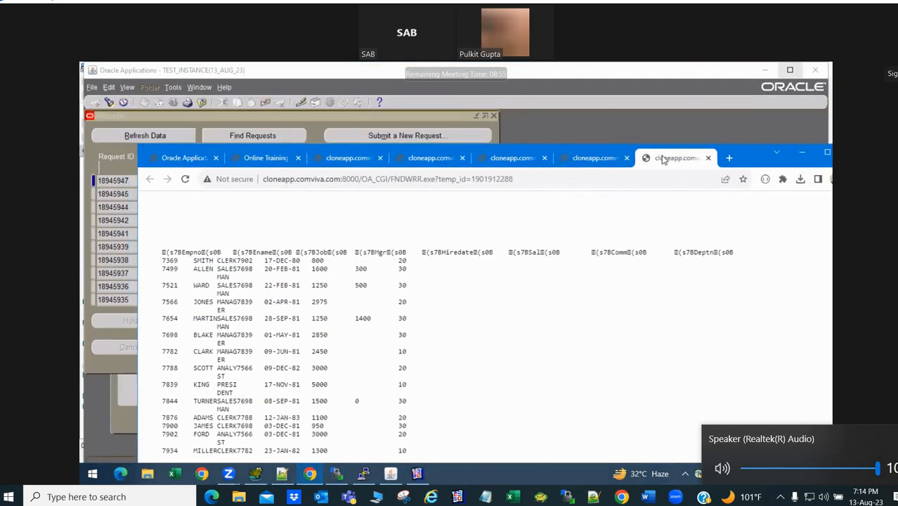
double_click(750, 158)
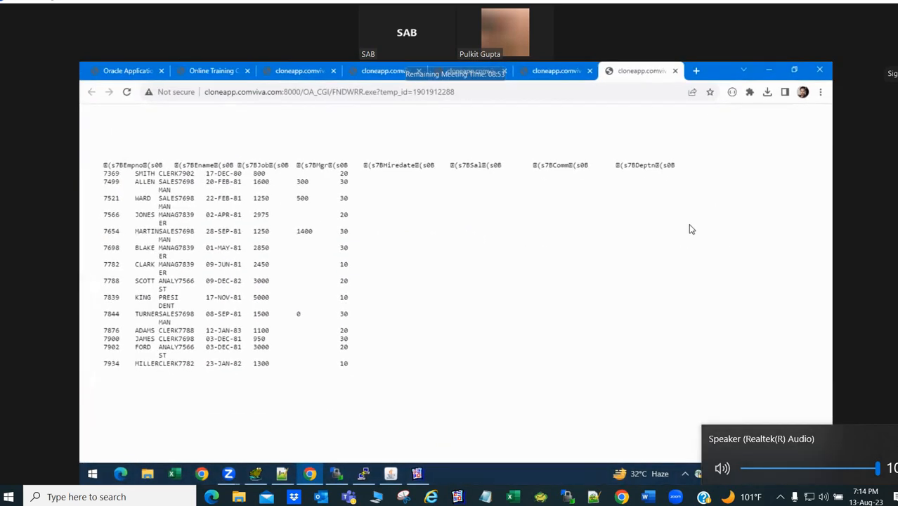
triple_click(560, 386)
left_click(559, 386)
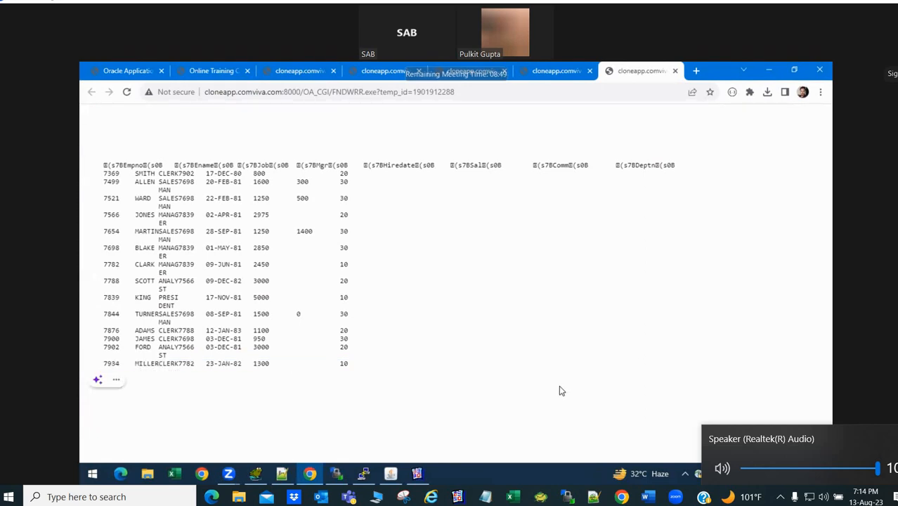
key("alt+Tab")
key("alt+Tab")
key("alt+Tab")
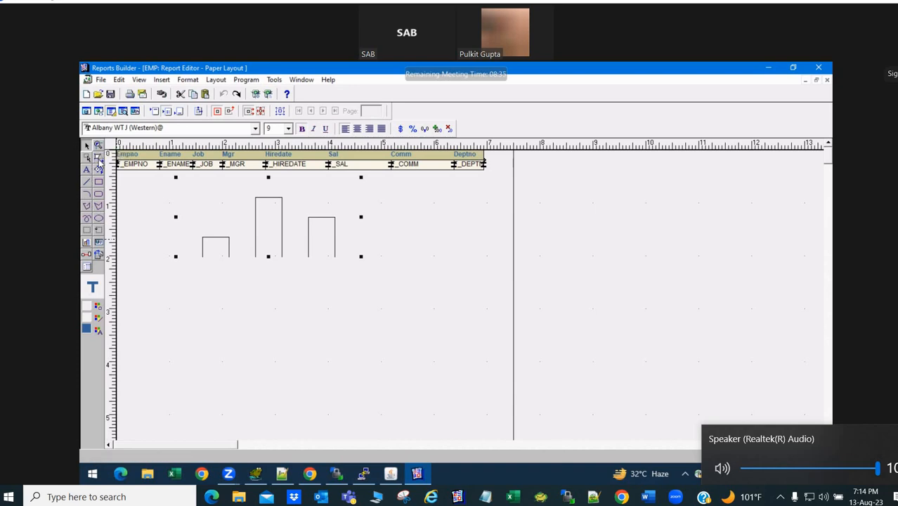
- Anchor the bar graph to the Empno-to-Deptno field row above it
left_click(149, 161)
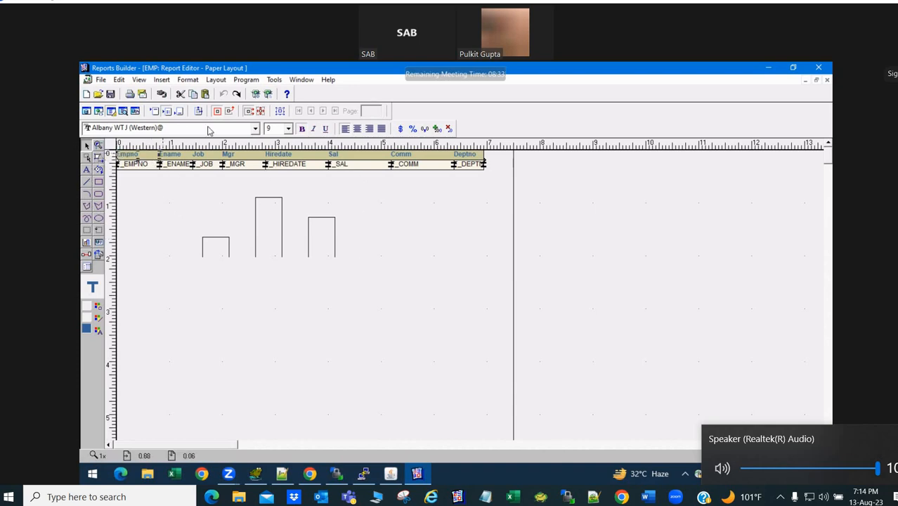
left_click(159, 245)
left_click(247, 244)
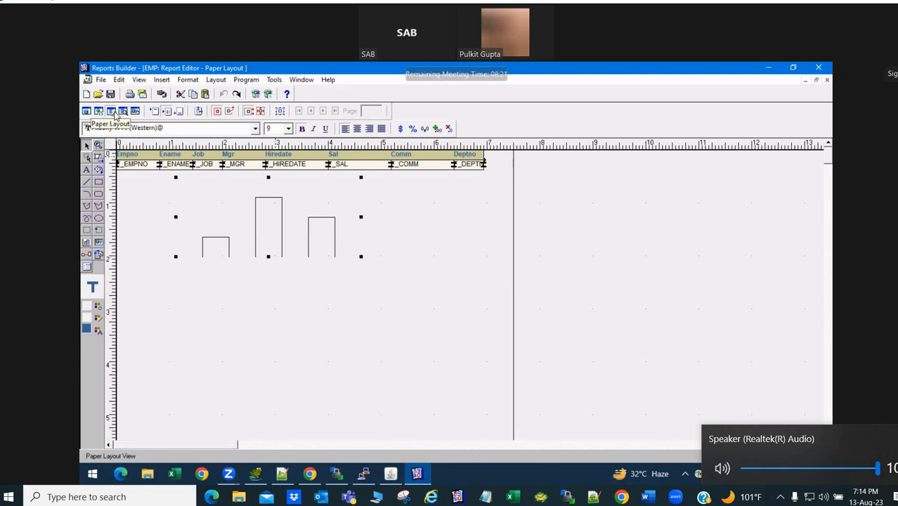
left_click_drag(156, 69, 158, 115)
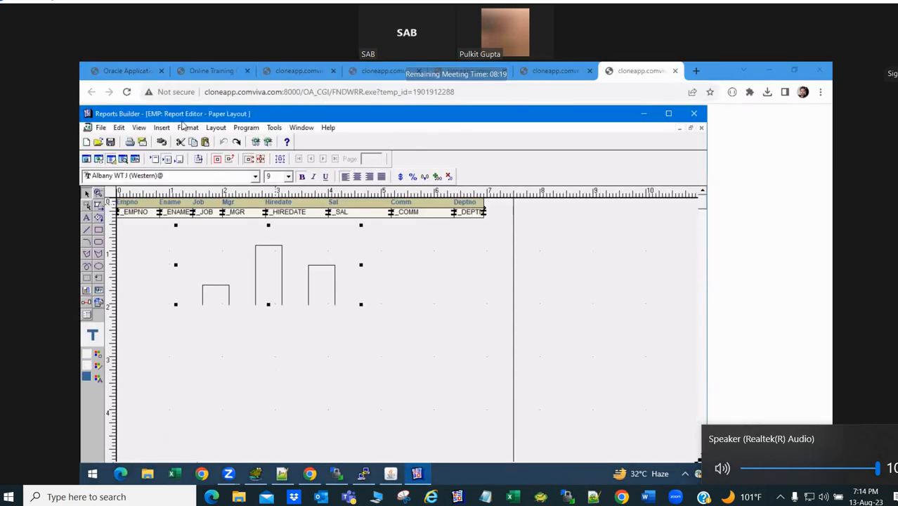
left_click(216, 127)
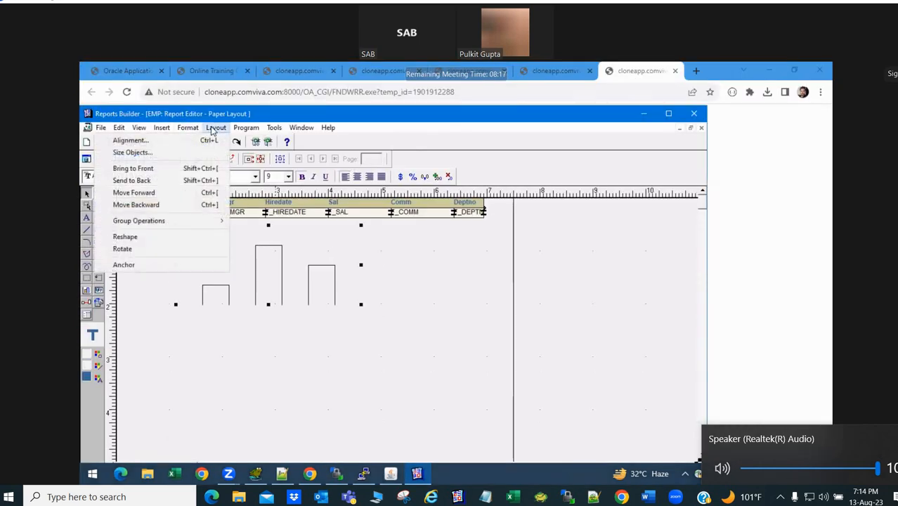
left_click(186, 265)
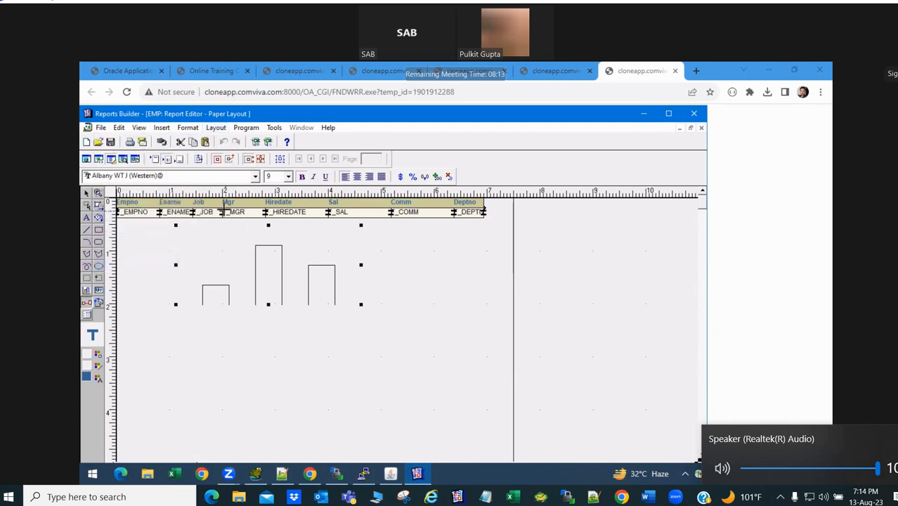
left_click_drag(226, 211, 367, 239)
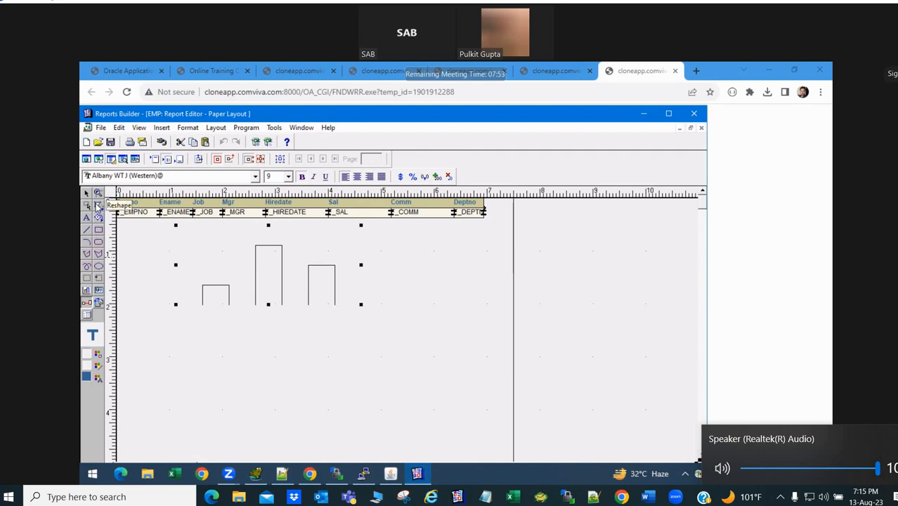
- Show the Insert menu's Shape submenu options
left_click(215, 128)
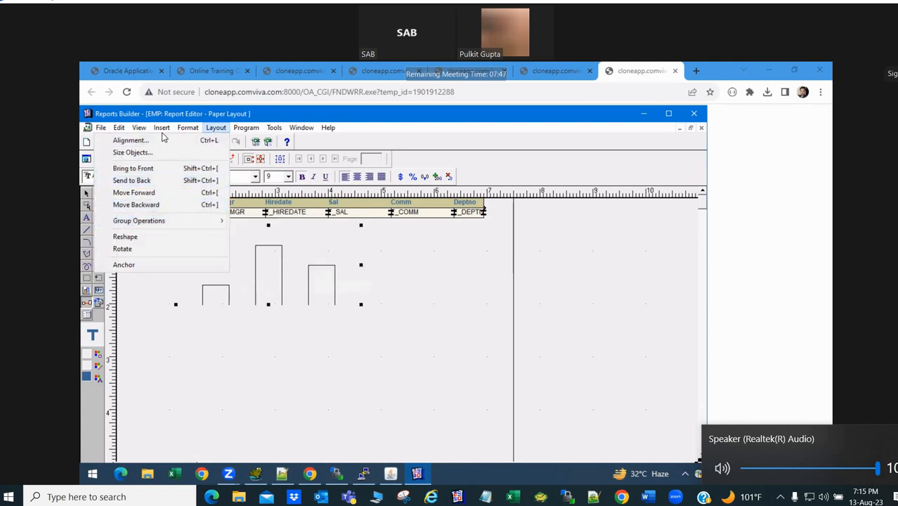
mouse_move(161, 134)
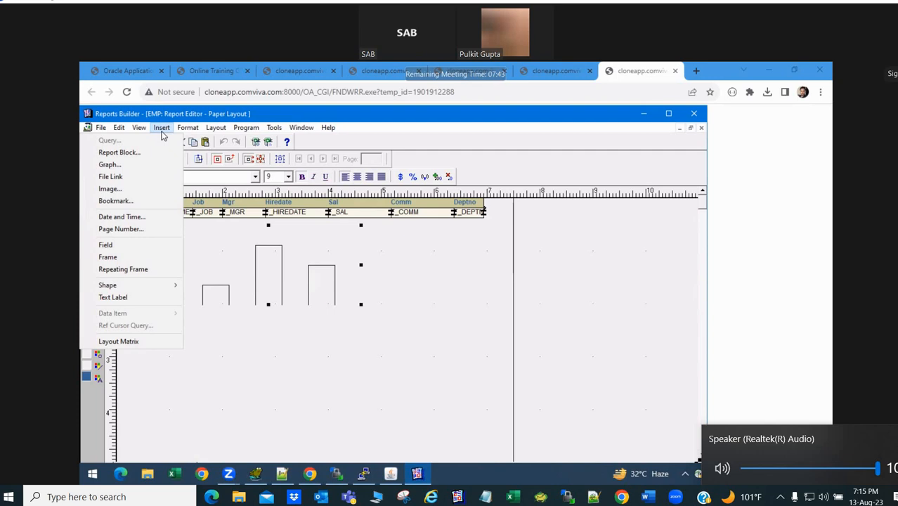
mouse_move(138, 286)
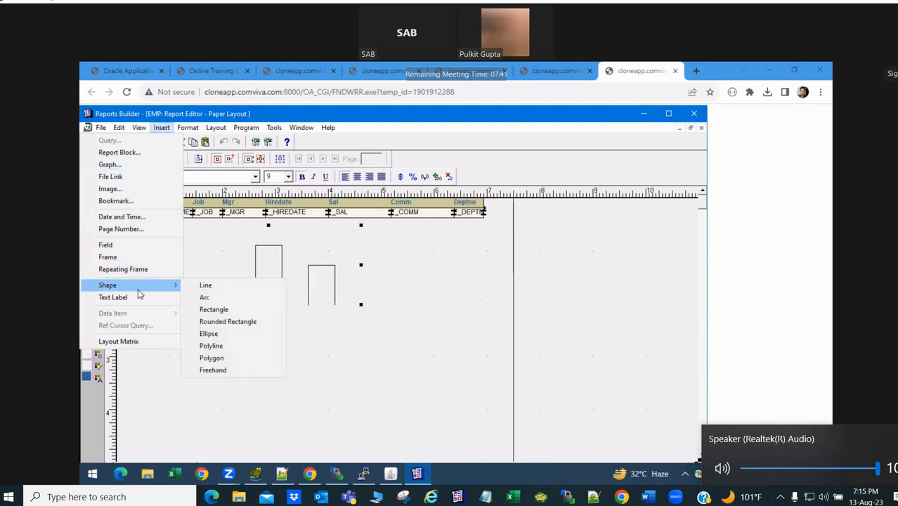
left_click(125, 163)
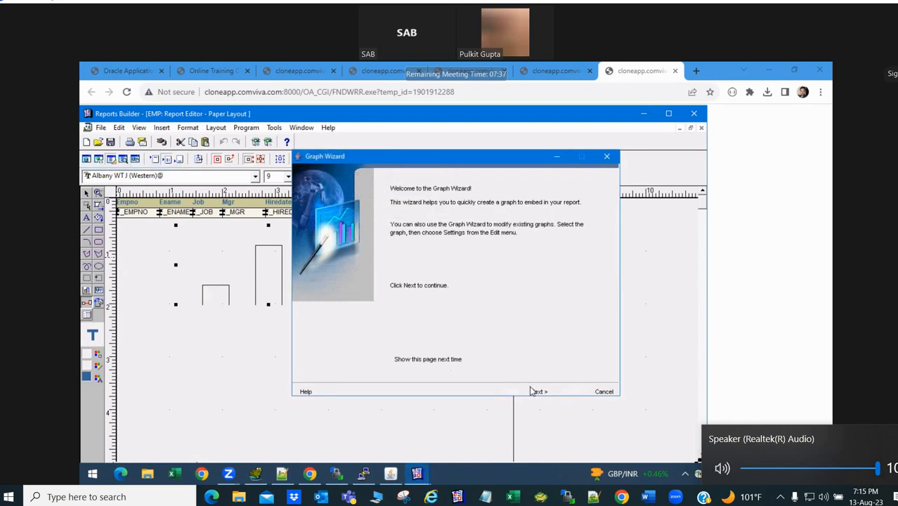
left_click(534, 391)
left_click(534, 391)
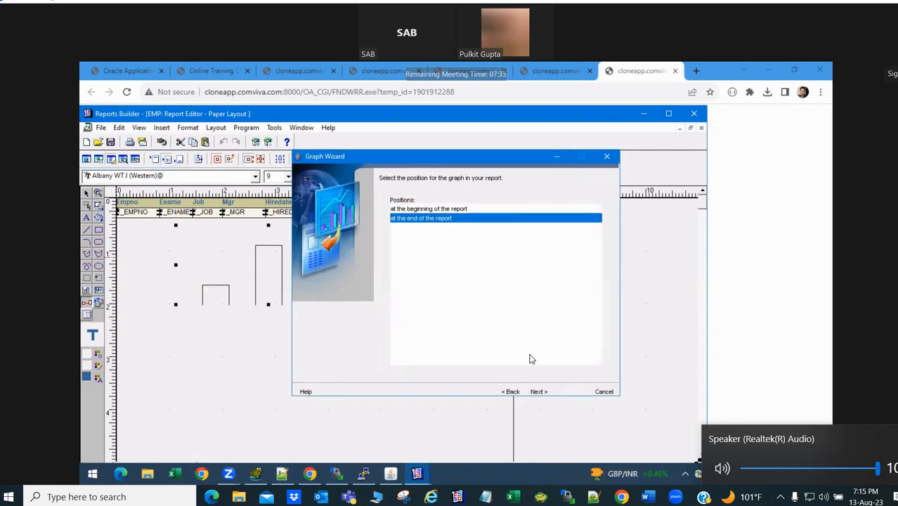
left_click(608, 157)
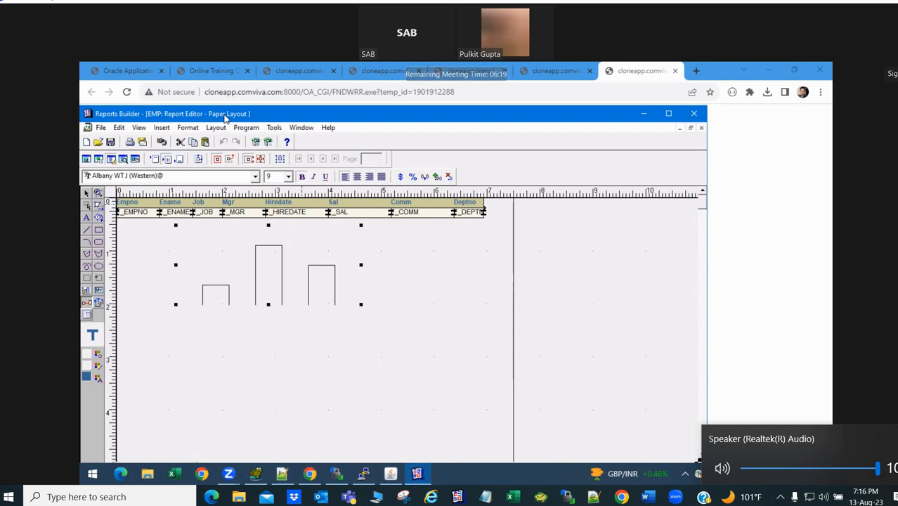
- Draw a large empty plain frame across the layout beneath the bar graph
left_click_drag(225, 118, 230, 87)
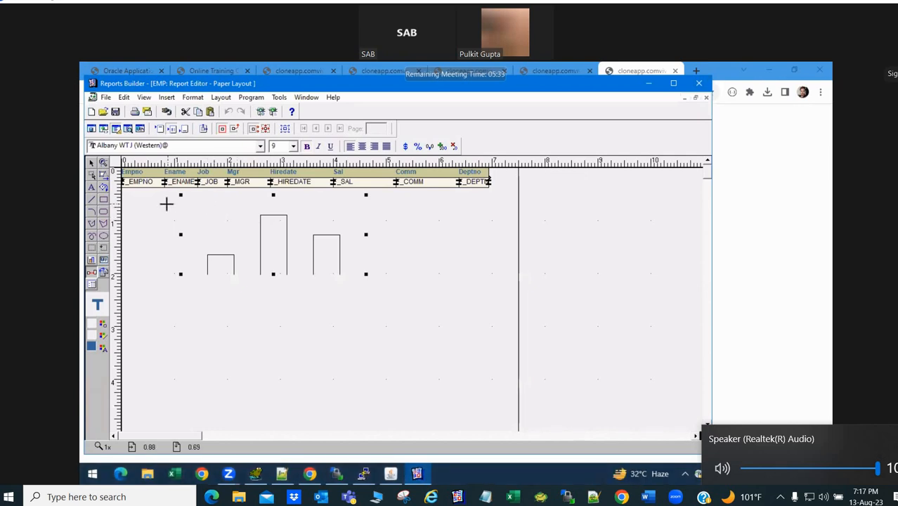
left_click(106, 99)
left_click(106, 100)
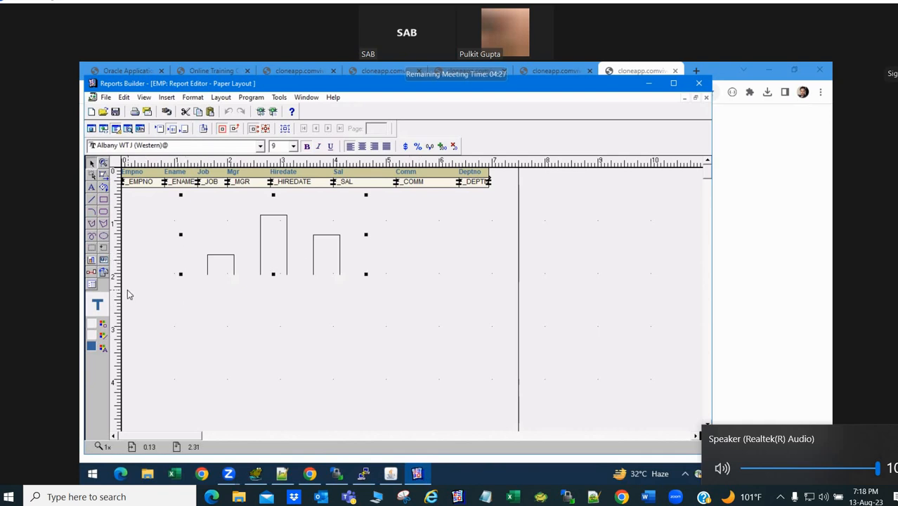
left_click(94, 249)
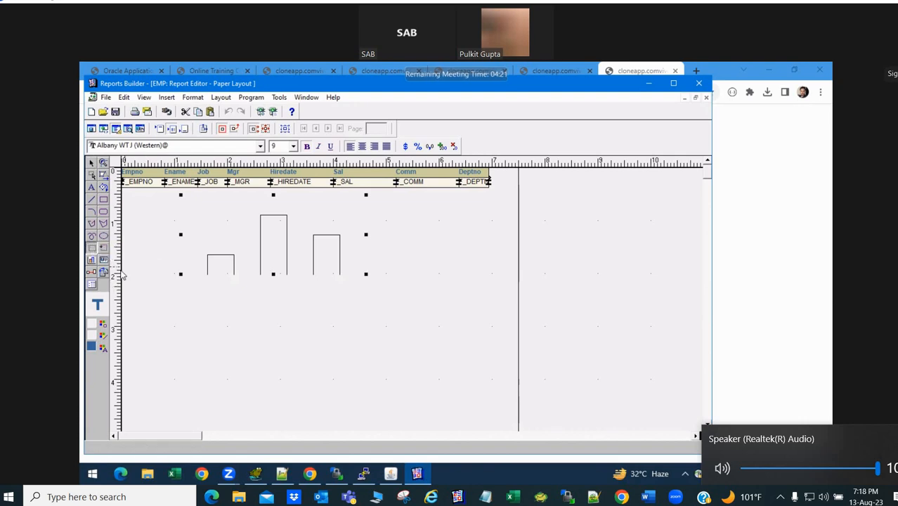
left_click_drag(136, 296, 496, 396)
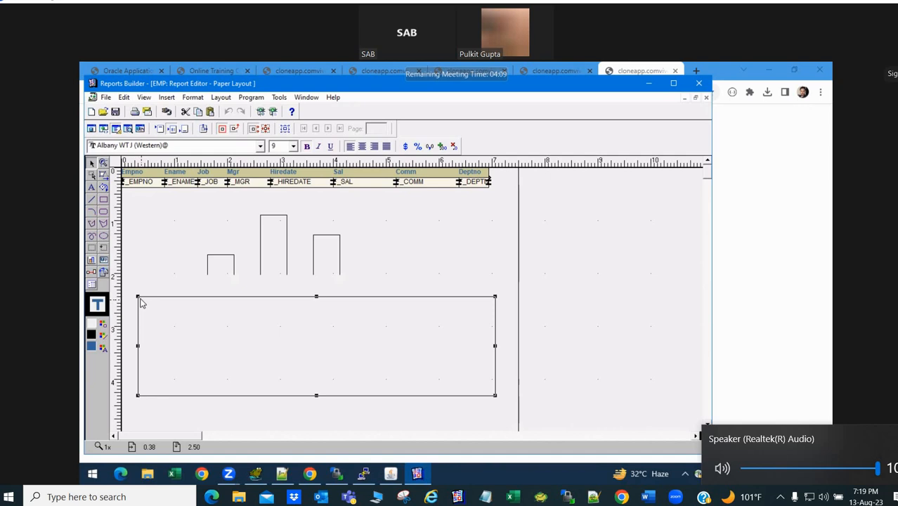
- Add a small repeating frame in the upper-left corner of the large frame
left_click(104, 250)
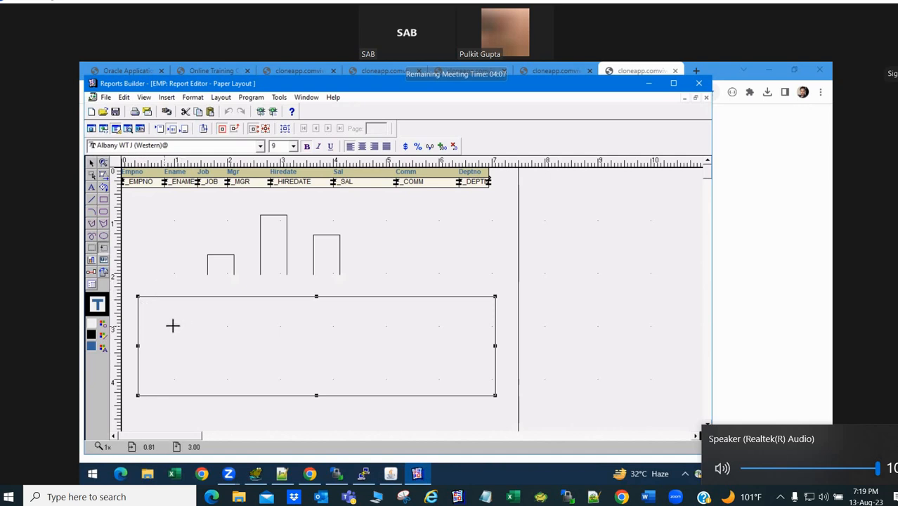
left_click_drag(157, 326, 211, 360)
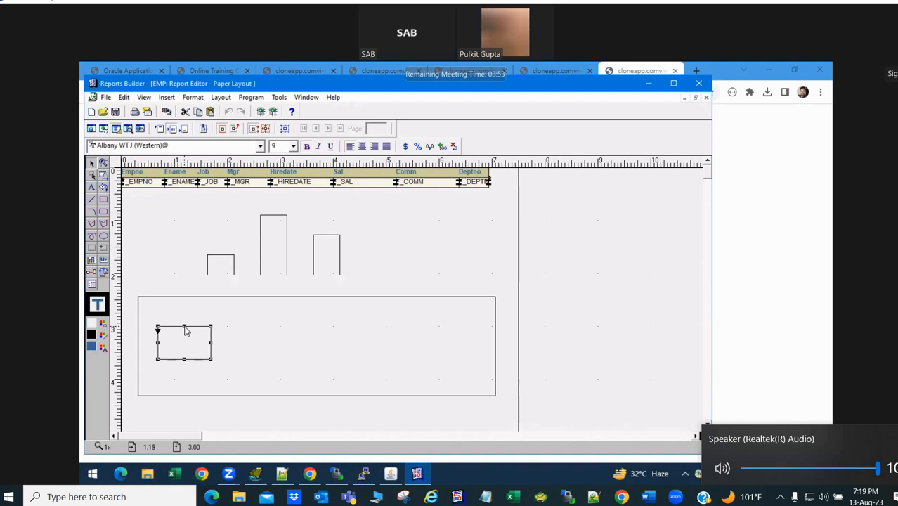
left_click(144, 297)
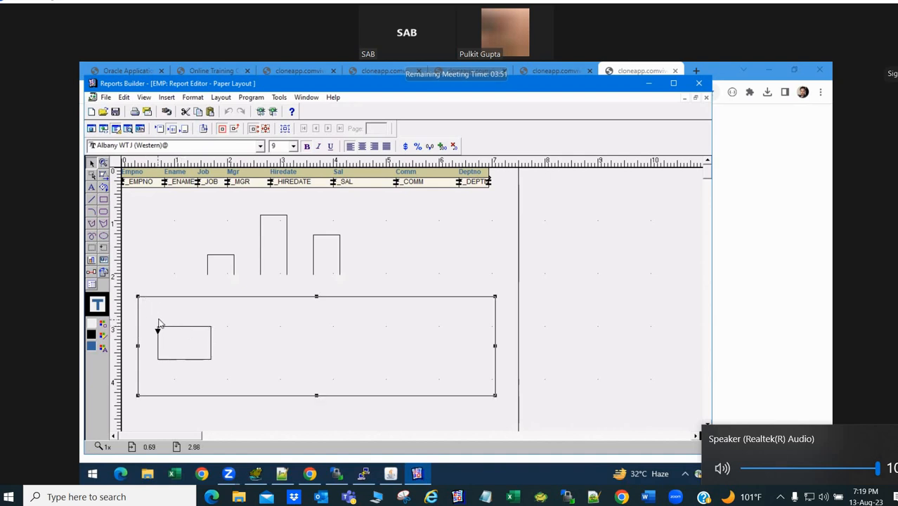
left_click(176, 326)
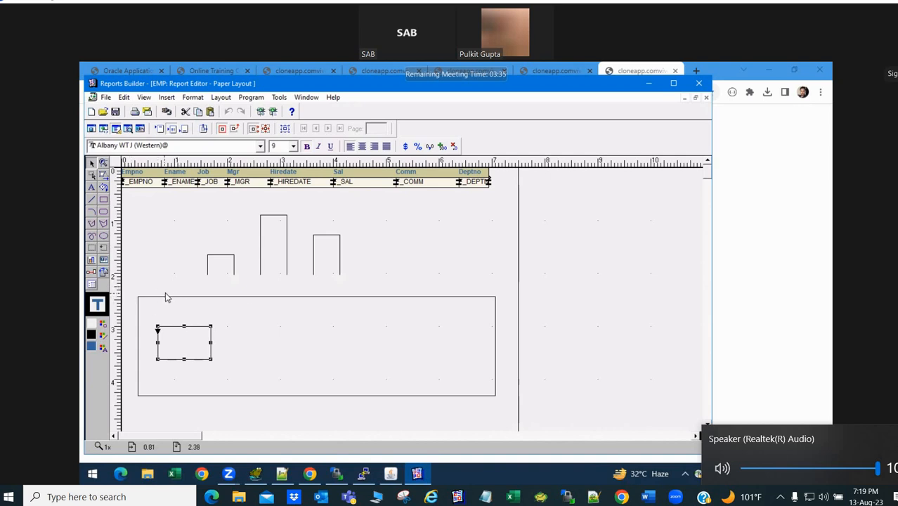
left_click(167, 301)
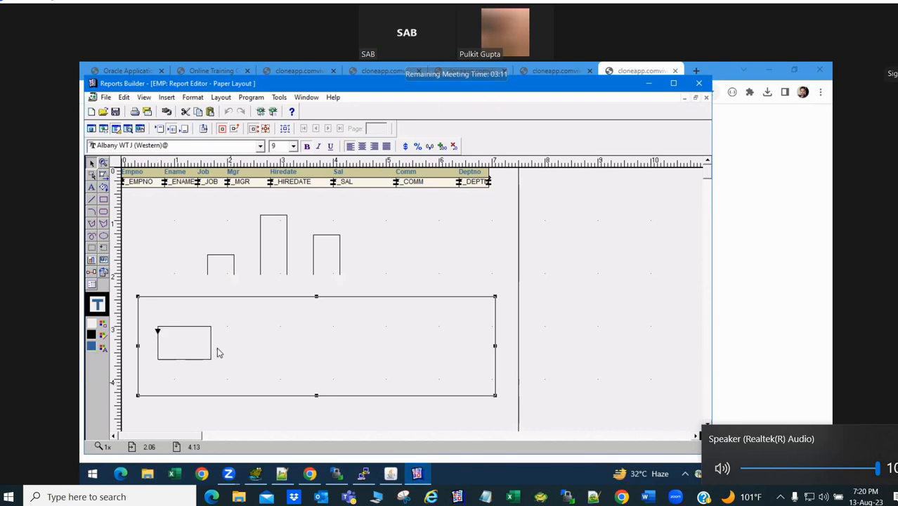
- Draw field F_1 inside the repeating frame, then nudge and resize it to fill it
left_click(103, 262)
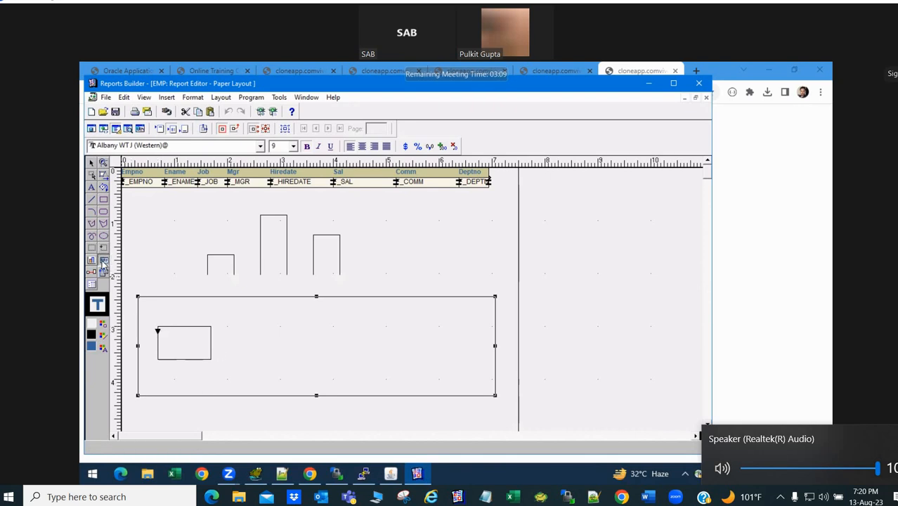
left_click_drag(164, 336, 208, 356)
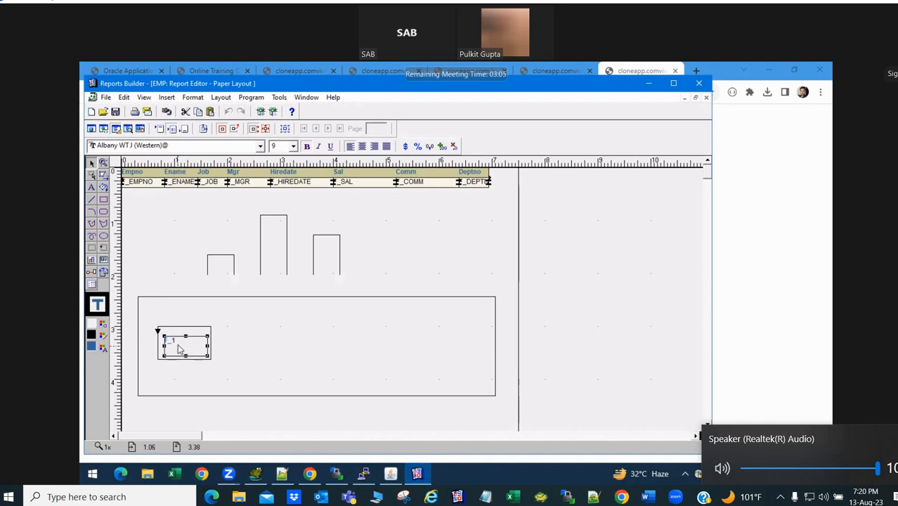
left_click_drag(186, 337, 185, 331)
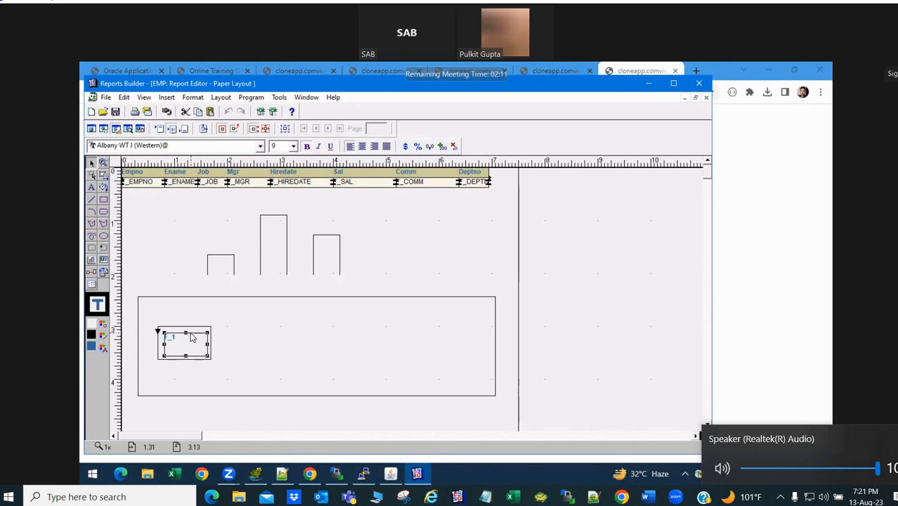
left_click_drag(191, 331, 191, 327)
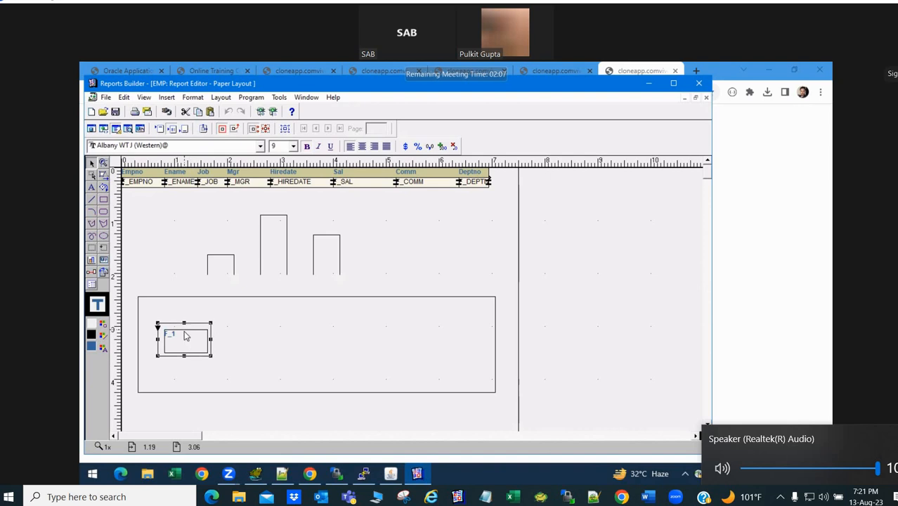
left_click_drag(182, 331, 181, 326)
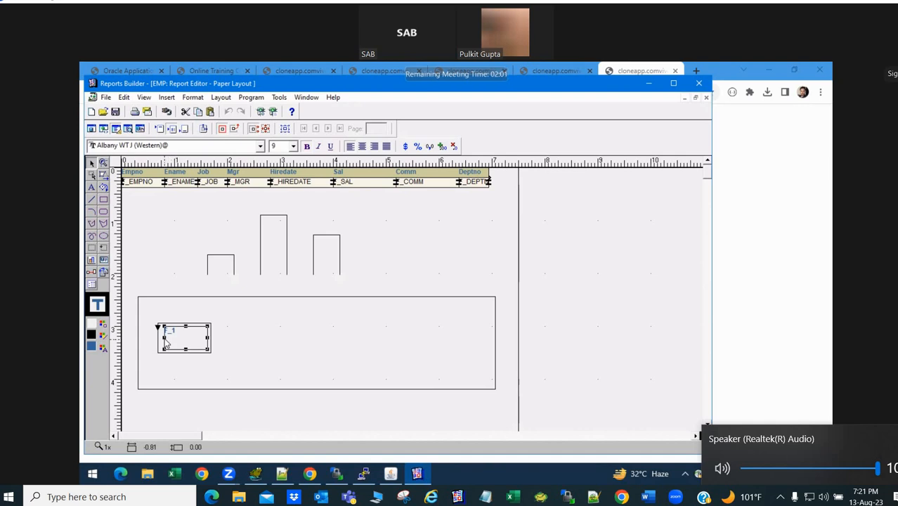
left_click_drag(164, 338, 161, 337)
left_click(255, 347)
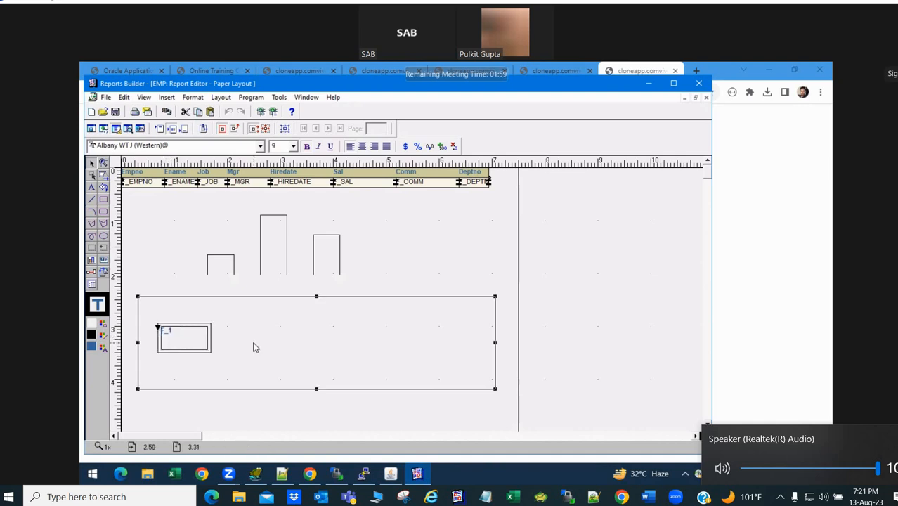
left_click(386, 271)
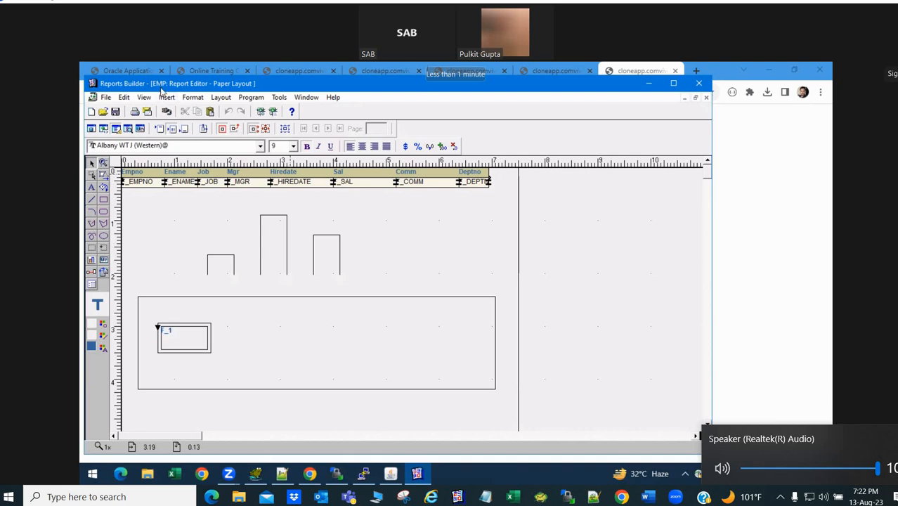
- Shift the report editor window down-right and select the bar-chart group
left_click_drag(160, 87, 175, 104)
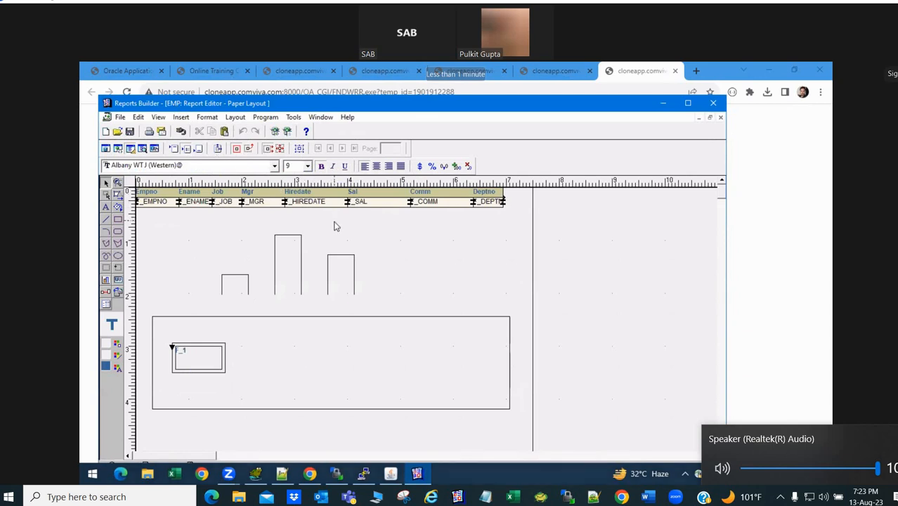
left_click(280, 254)
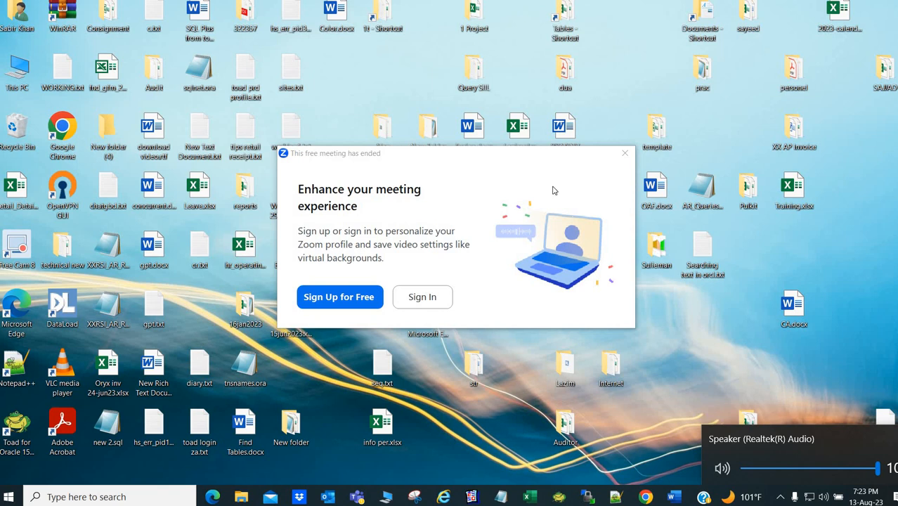
- Close Zoom's 'free meeting has ended' sign-up popup
left_click(625, 152)
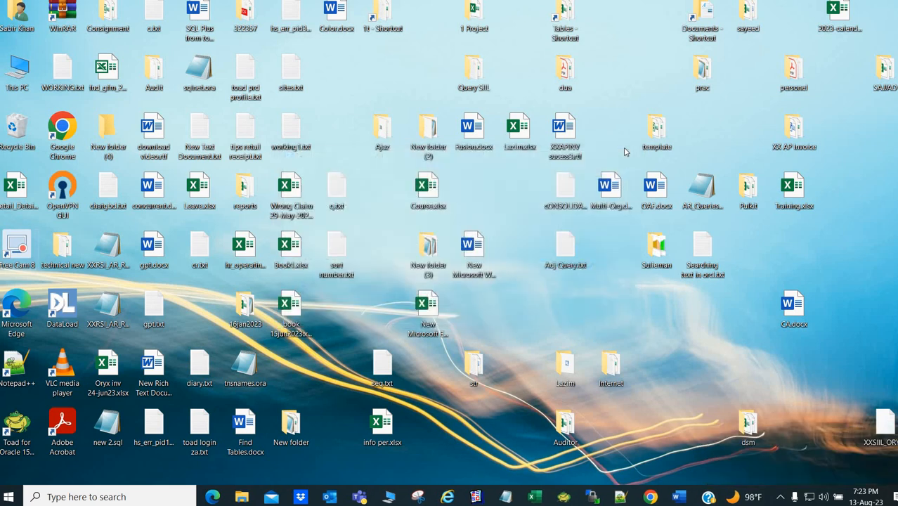